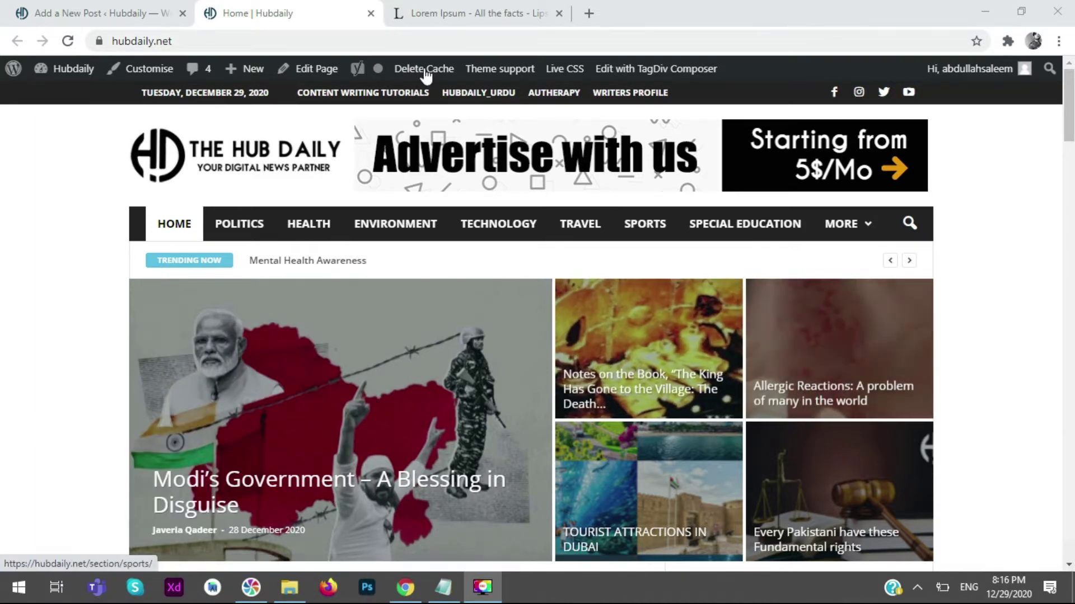
- Look through the Add a New Post page, from the title and editor down to the post settings and Yoast SEO sections
click(154, 8)
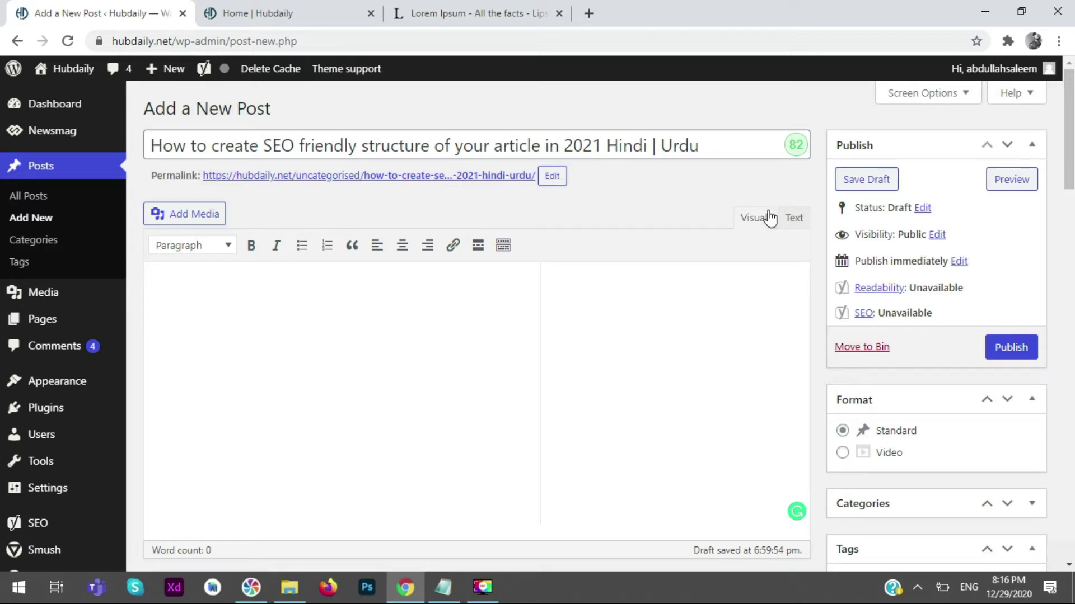
scroll(1068, 168, down, 5)
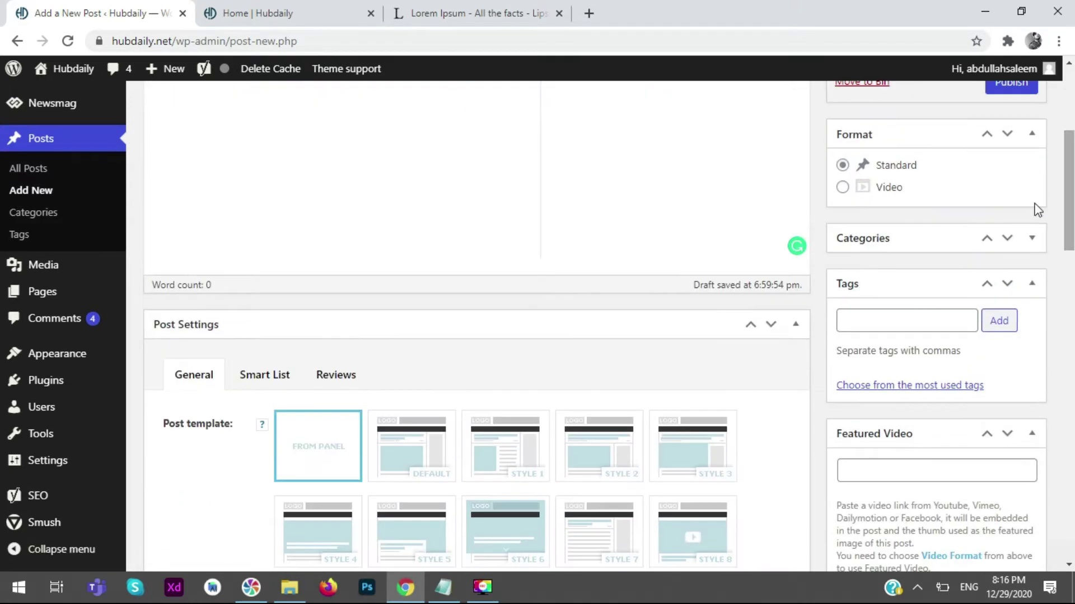
scroll(900, 240, down, 7)
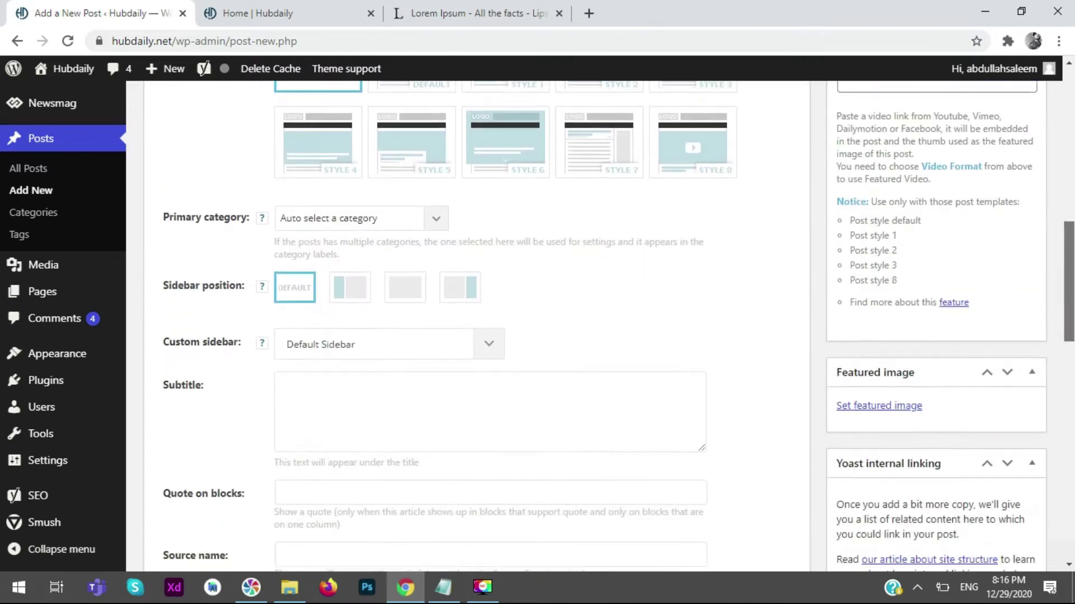
scroll(609, 326, down, 14)
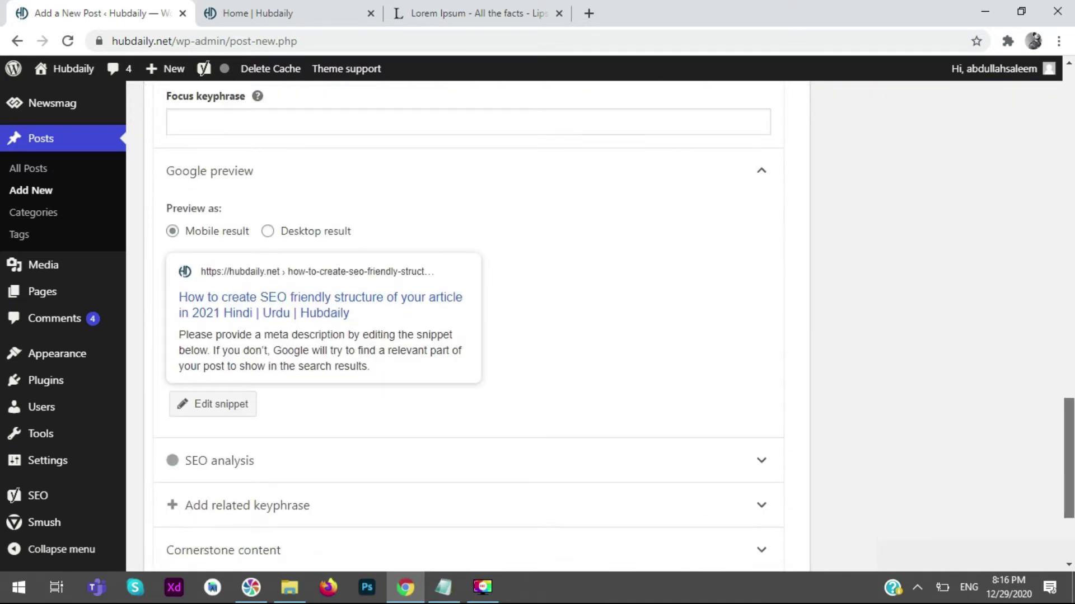
scroll(476, 324, up, 20)
scroll(1072, 98, up, 7)
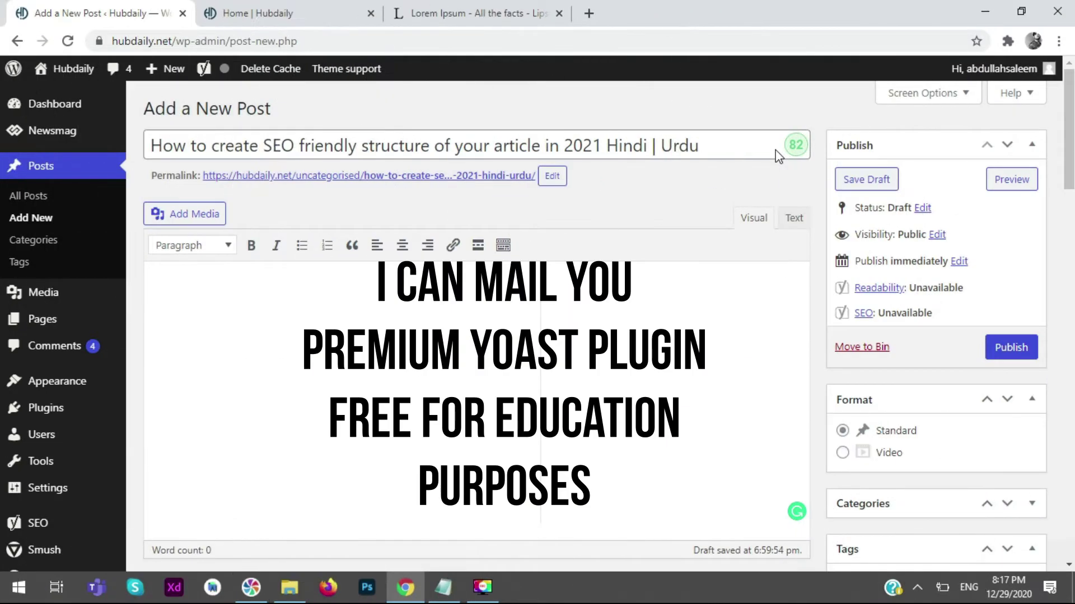
click(748, 152)
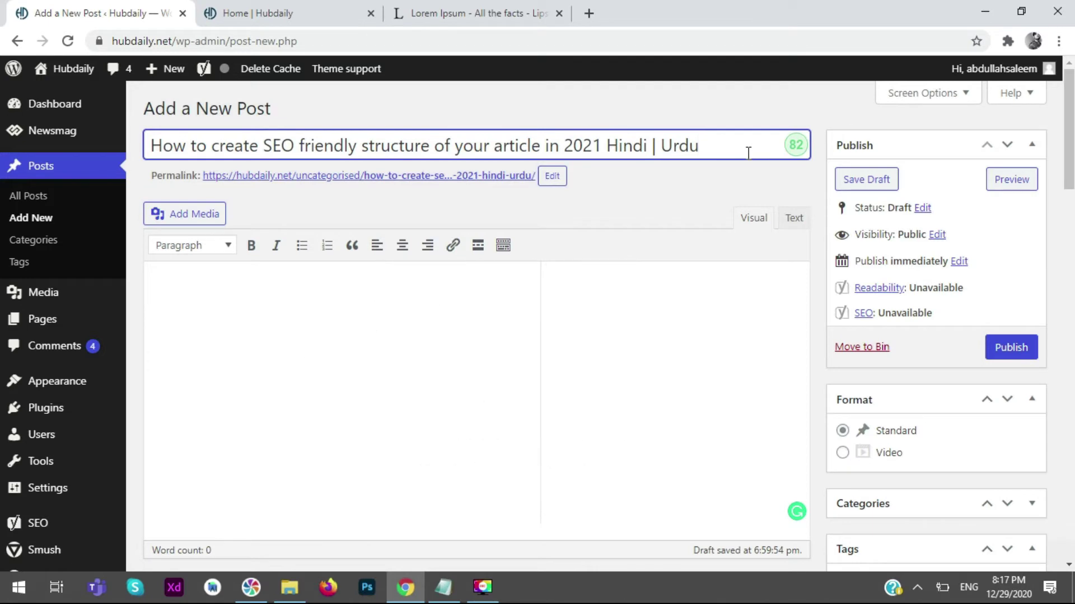
drag(1068, 78, 1066, 156)
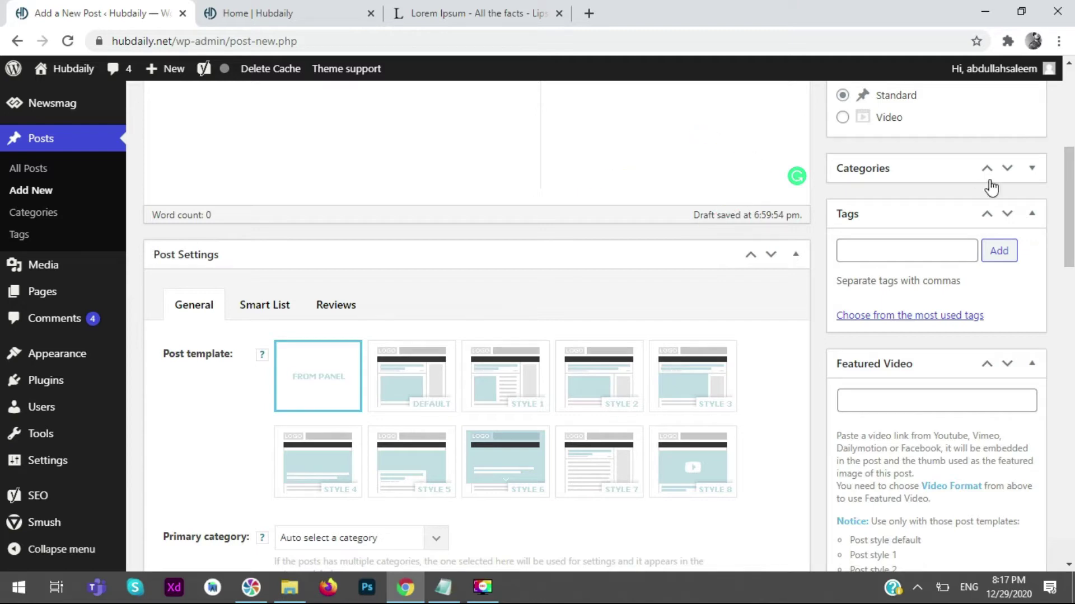
scroll(979, 186, down, 7)
drag(1072, 299, 1073, 463)
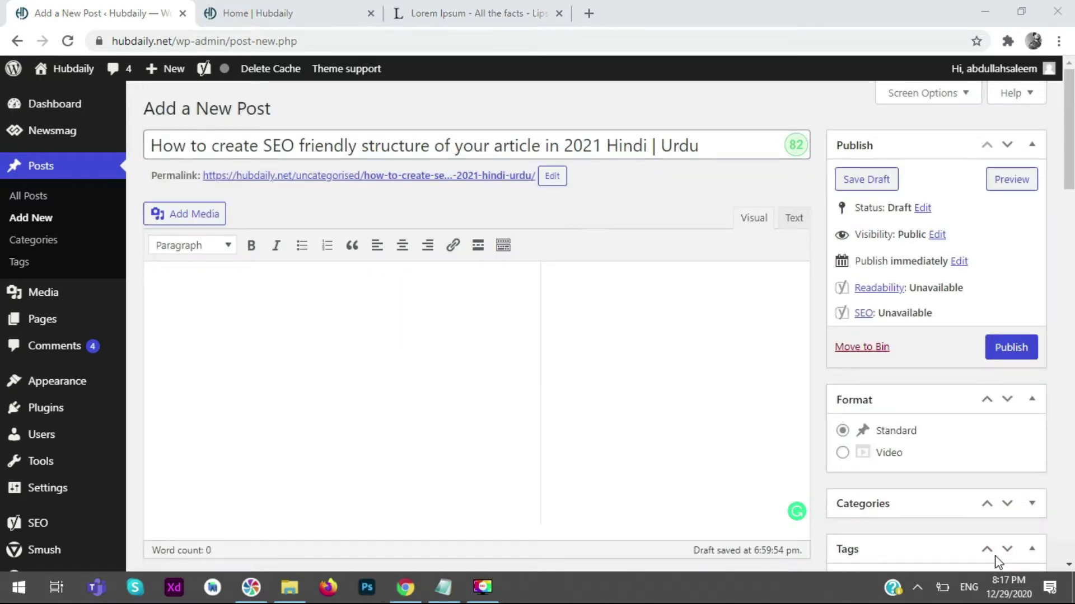
- Open the headline analysis of the post title and review its SEO score and headline score suggestions
drag(715, 154, 159, 157)
click(739, 112)
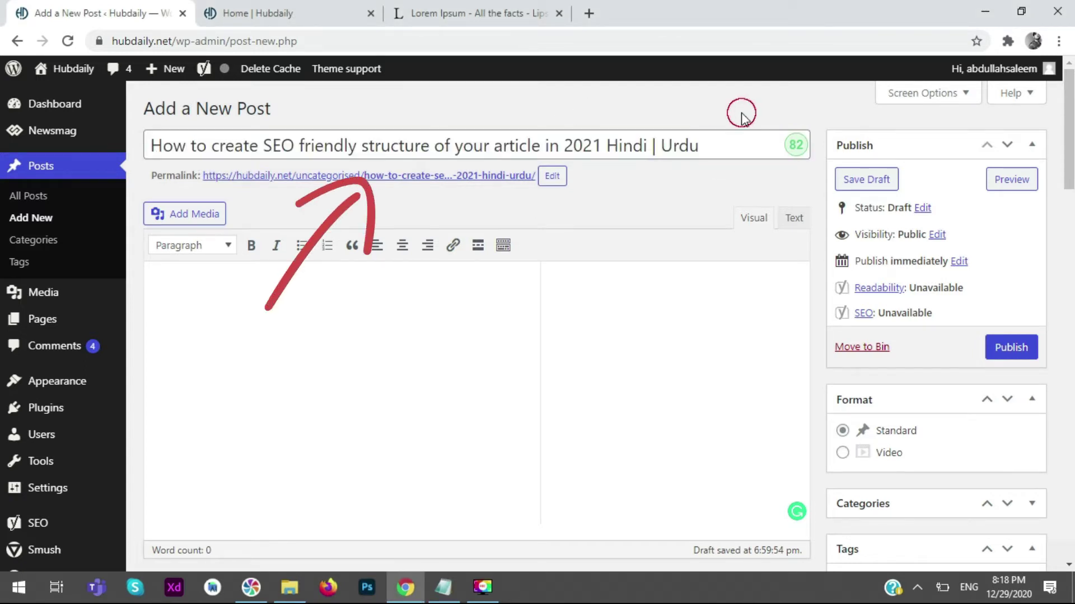
click(794, 157)
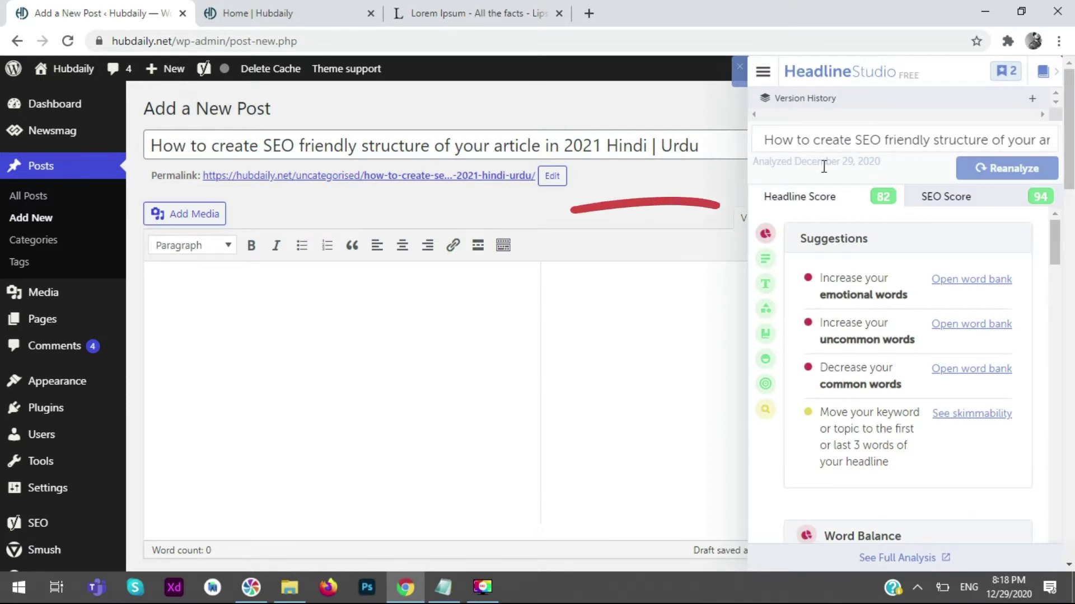
click(960, 202)
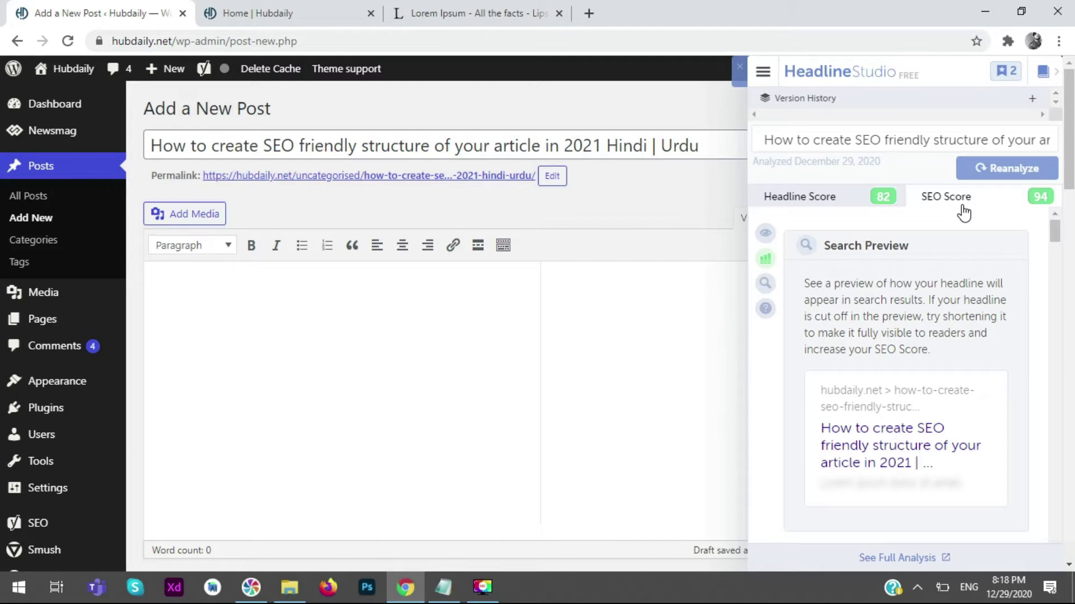
click(850, 200)
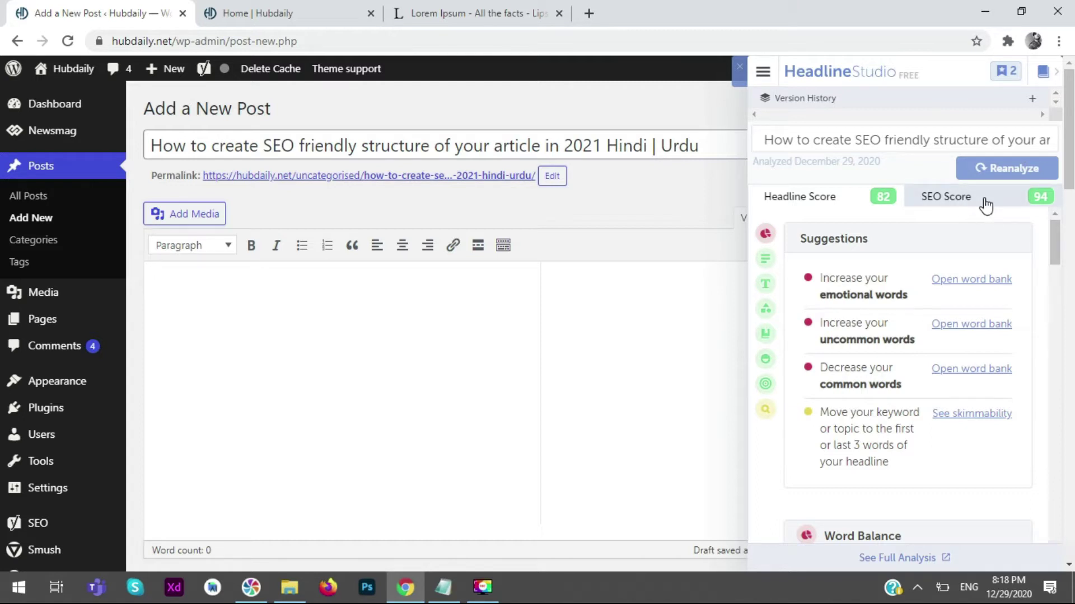
click(704, 293)
click(740, 73)
- Copy the "What is Lorem Ipsum?" and "Why do we use it?" texts from lipsum.com into the post body
click(481, 13)
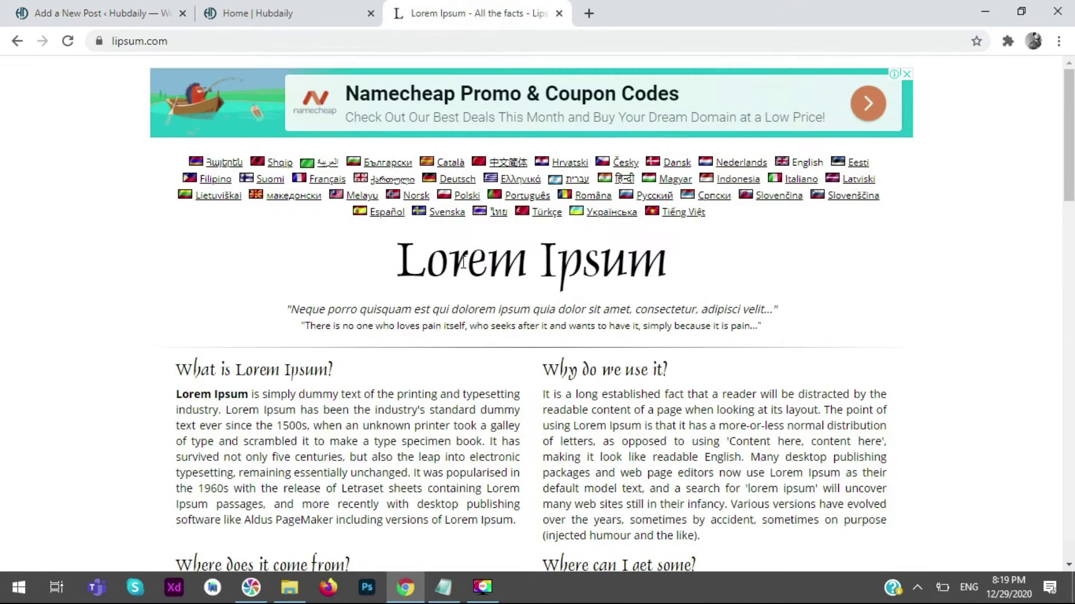
scroll(472, 323, down, 3)
click(521, 365)
drag(521, 365, 176, 236)
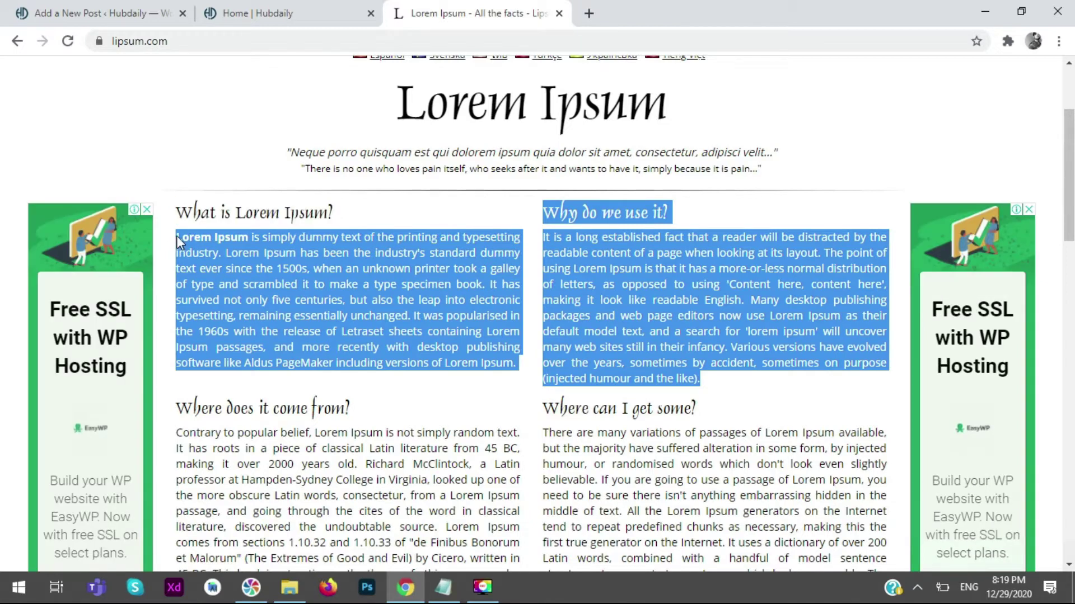
click(100, 12)
click(644, 292)
key(ctrl+v)
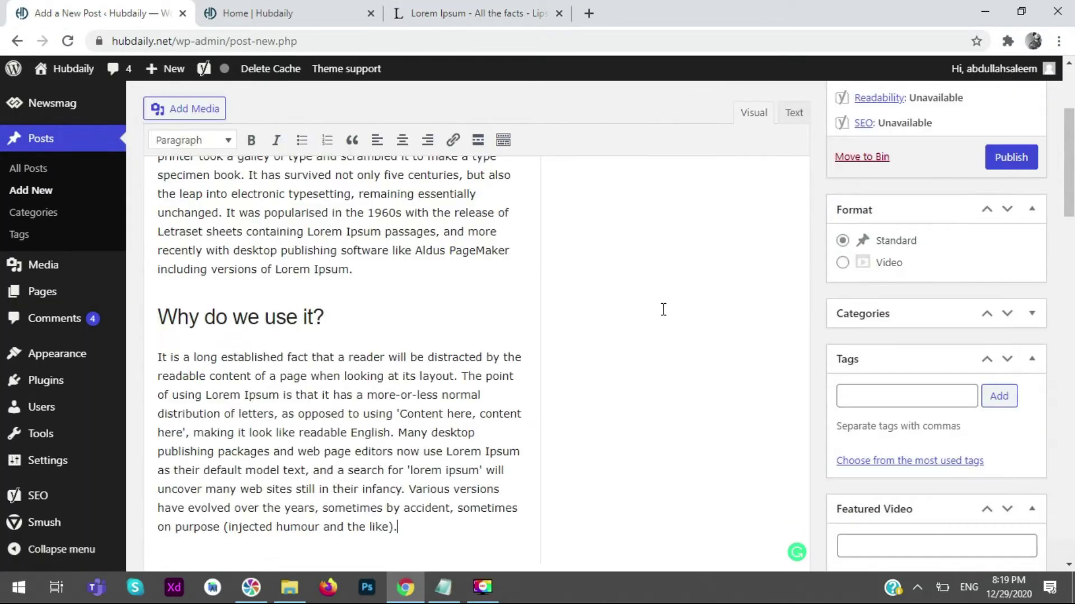
- Delete the "Why do we use it?" heading from the post body and merge the two paragraphs into one
drag(360, 317, 137, 317)
key(BackSpace)
key(BackSpace)
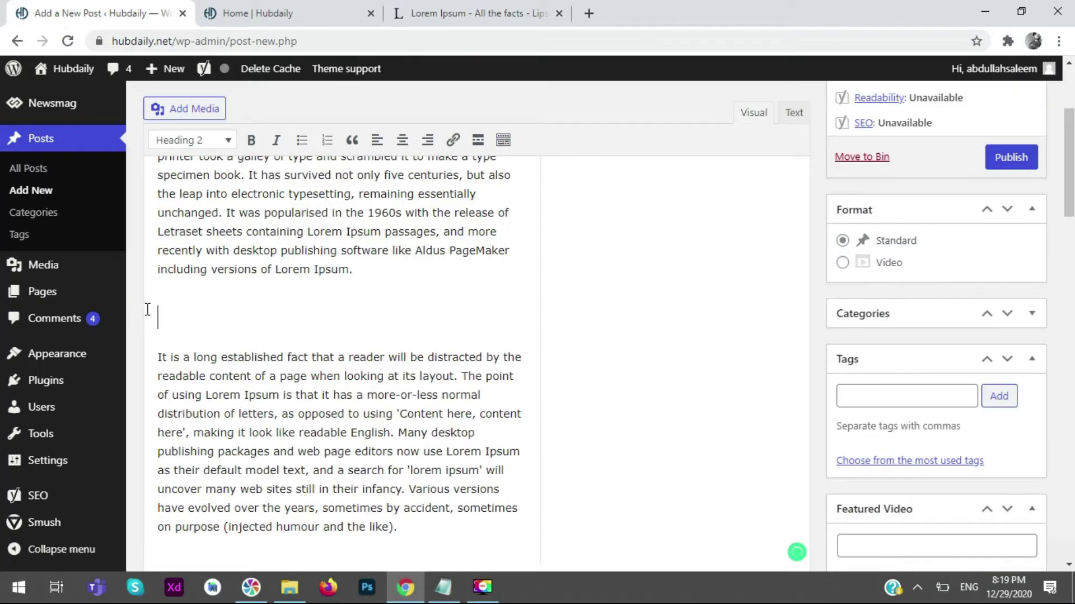
click(167, 304)
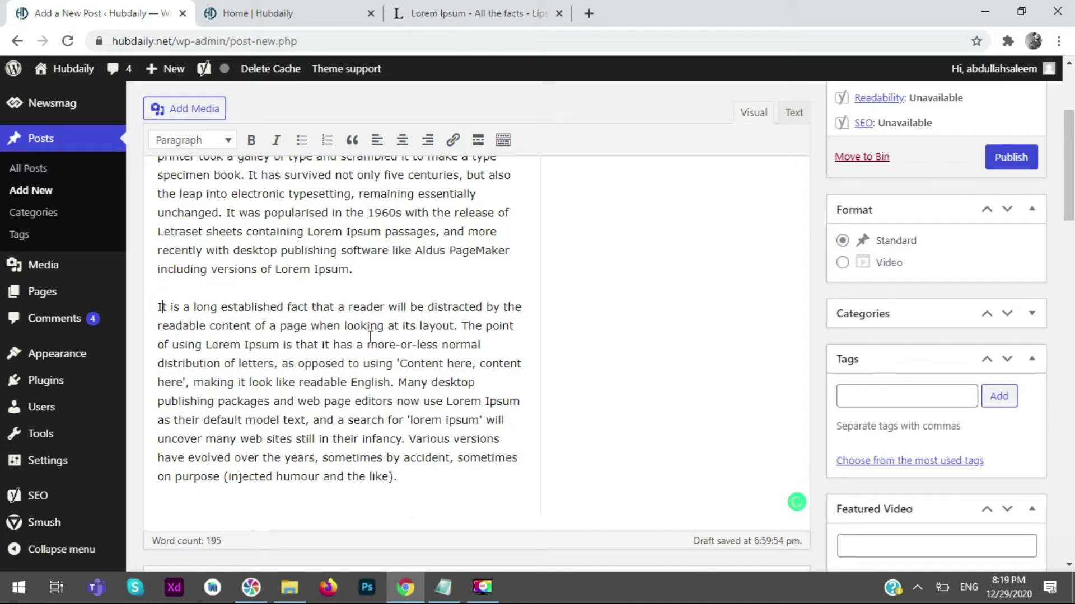
key(BackSpace)
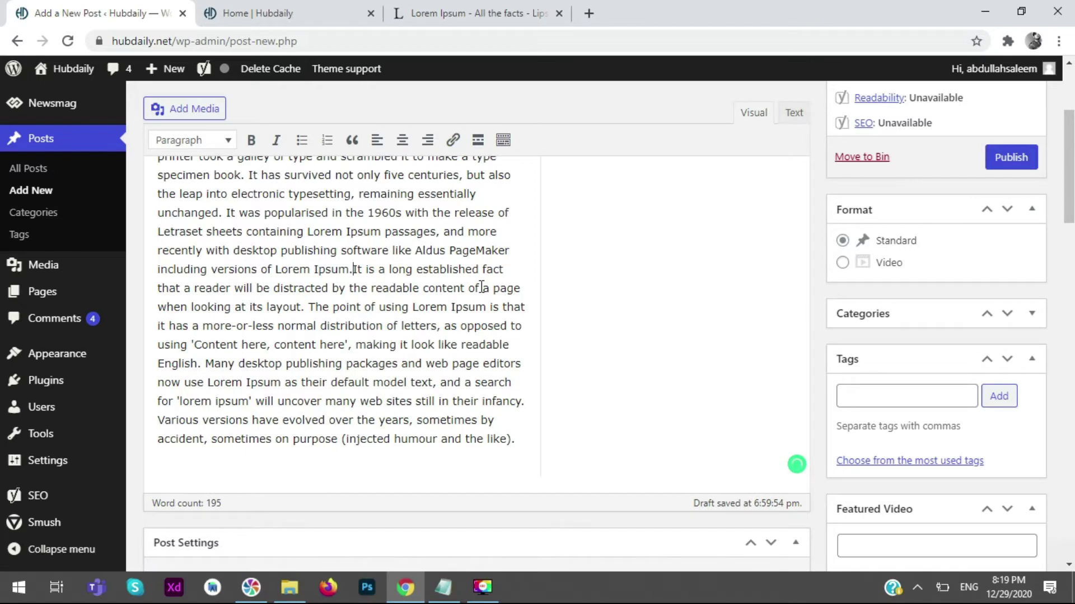
- Review the post title and the introduction paragraph, from its opening lines to its end
scroll(504, 280, up, 3)
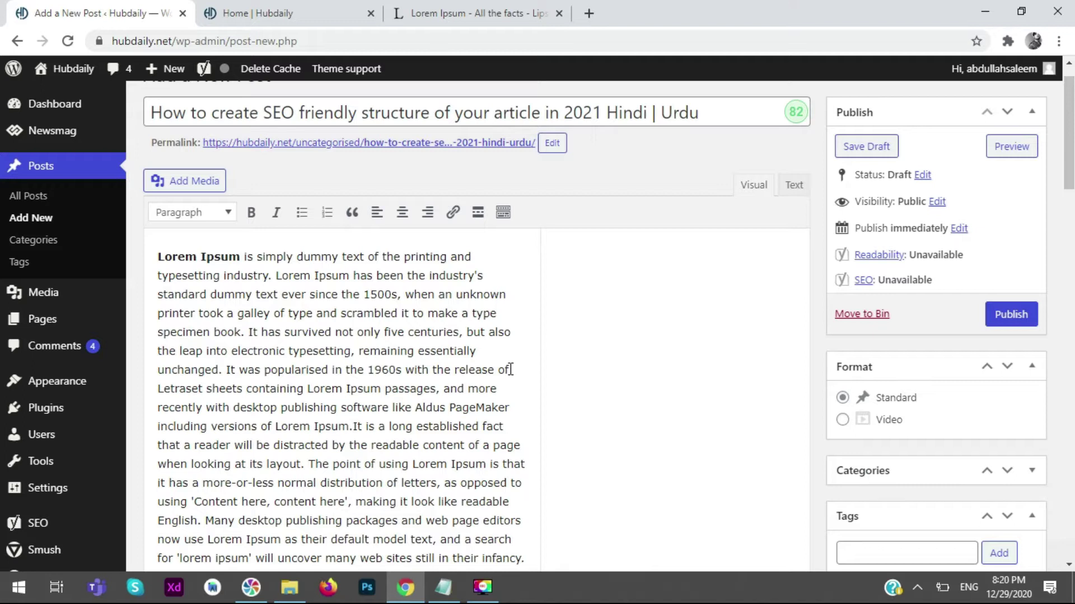
drag(719, 112, 263, 111)
scroll(168, 70, up, 1)
key(ctrl+a)
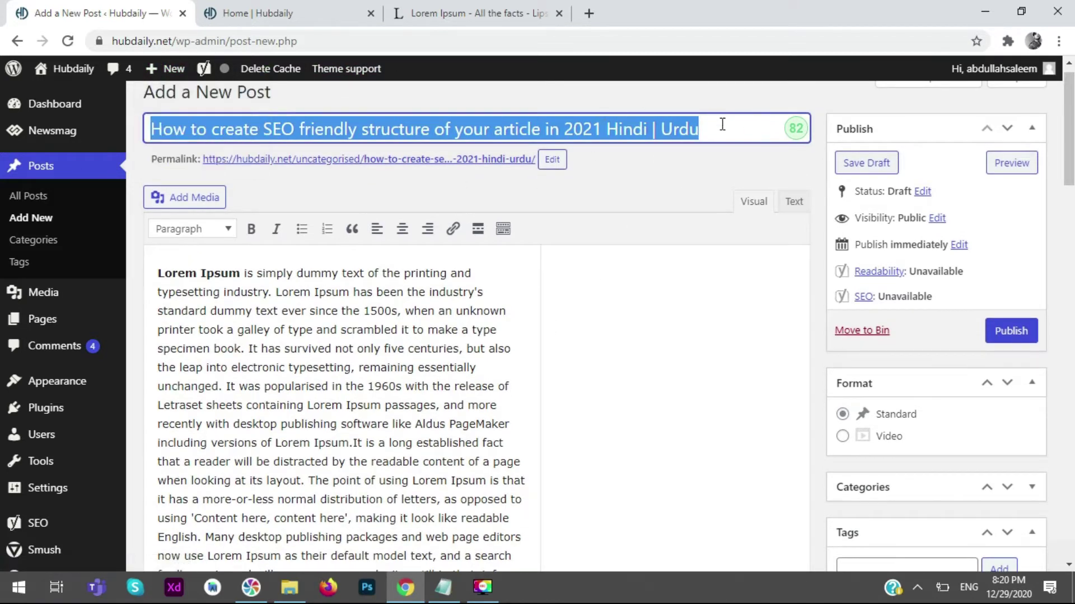
click(726, 138)
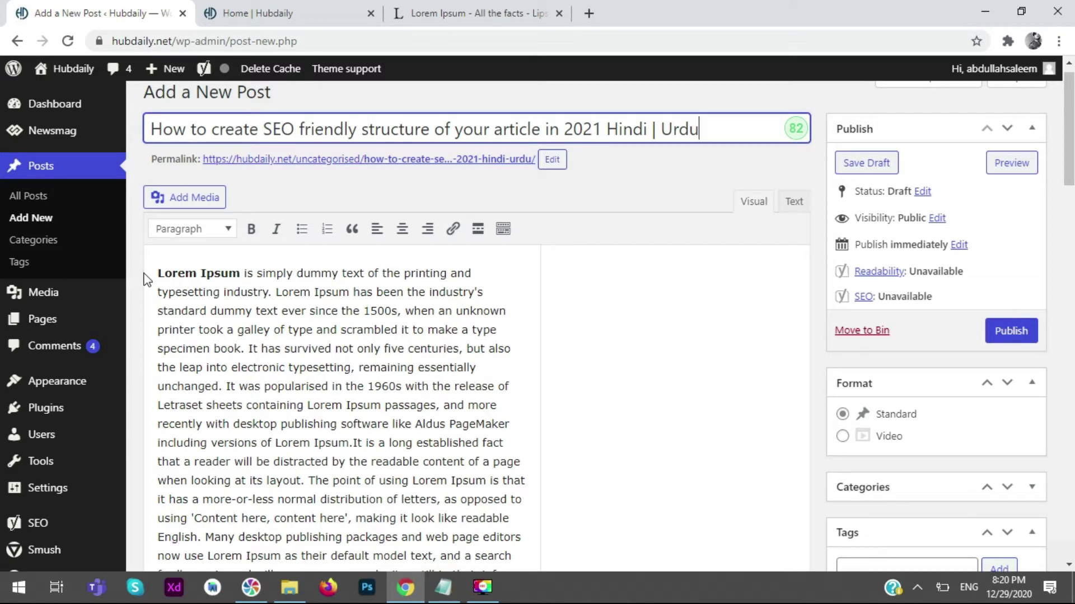
drag(157, 273, 517, 310)
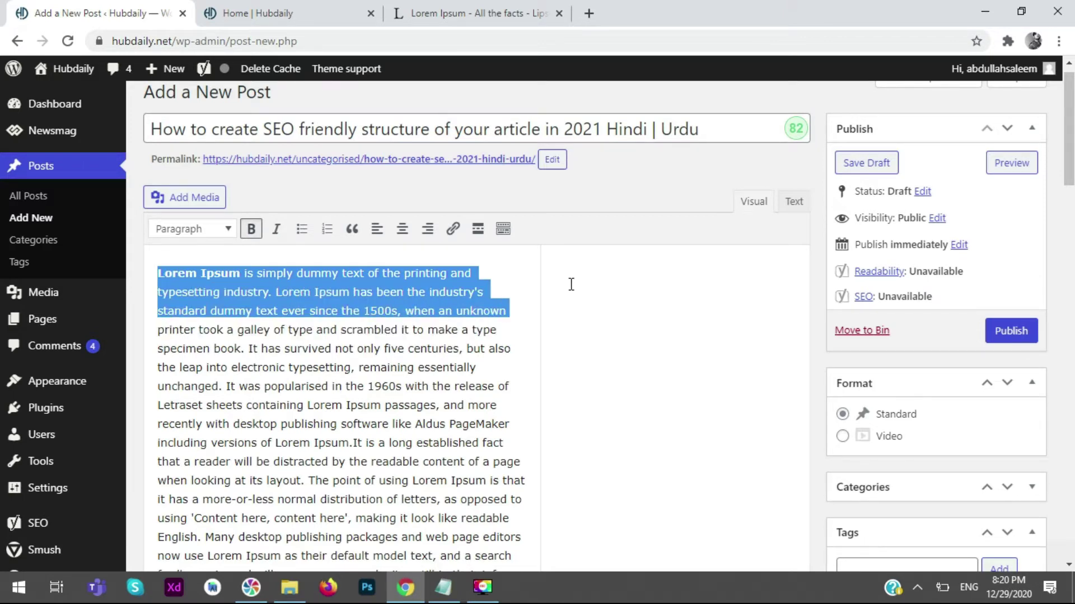
click(596, 282)
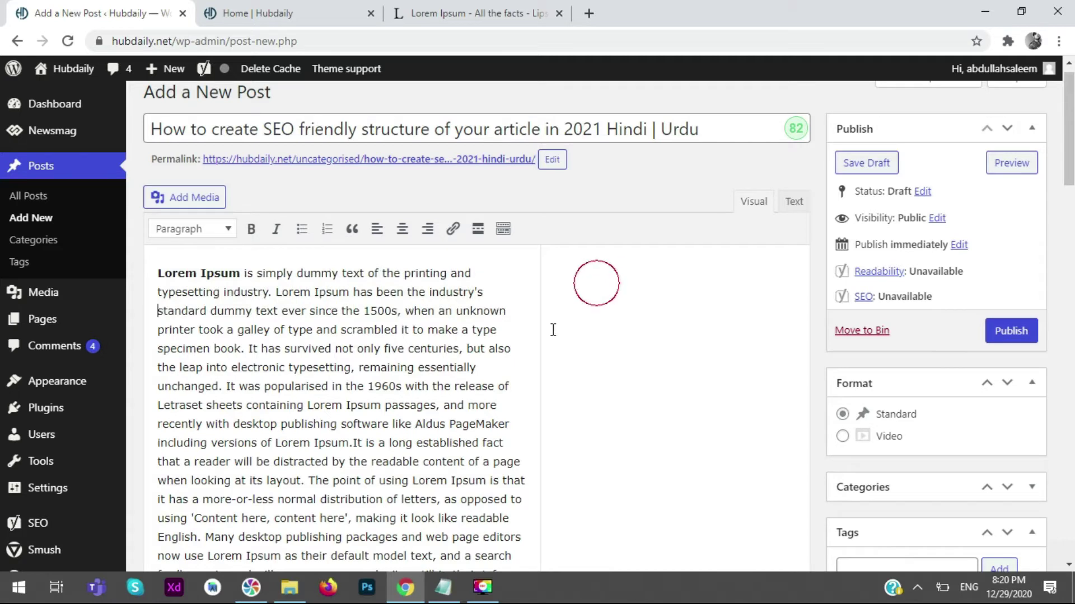
click(158, 274)
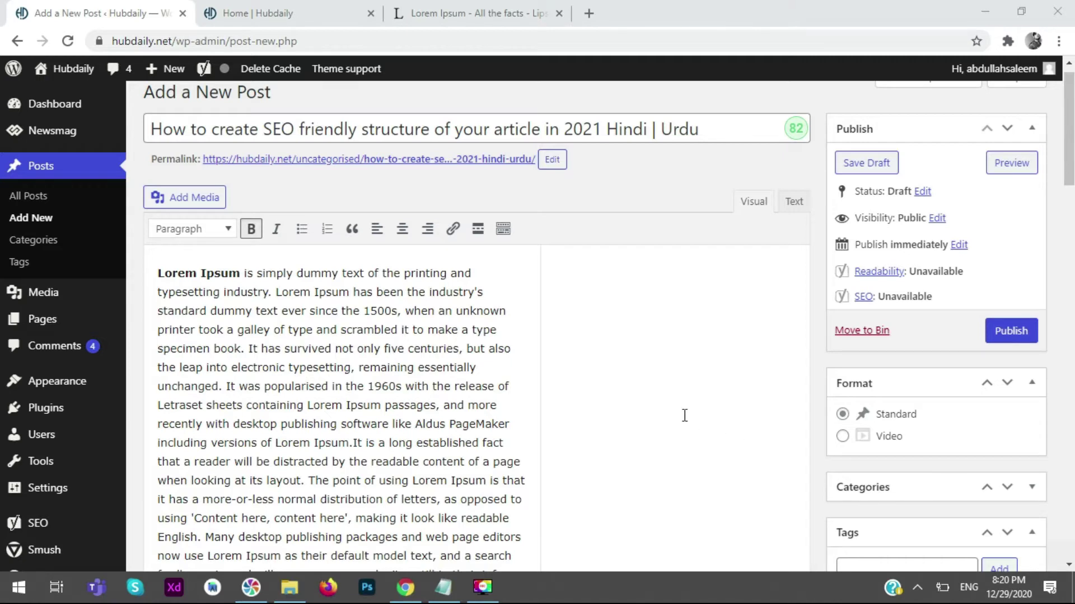
scroll(666, 409, down, 5)
click(520, 374)
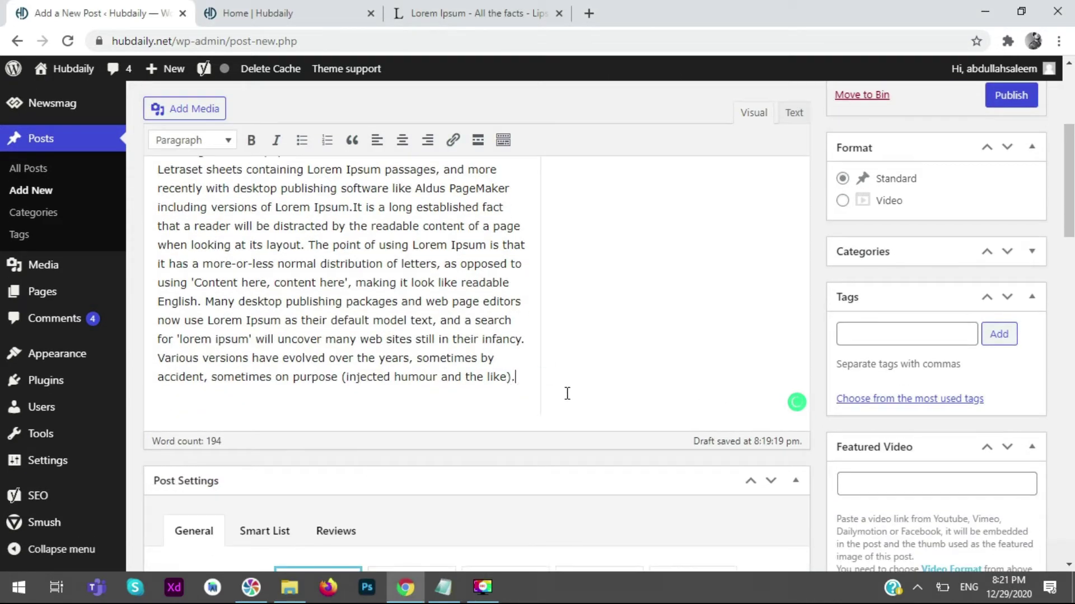
scroll(415, 323, up, 5)
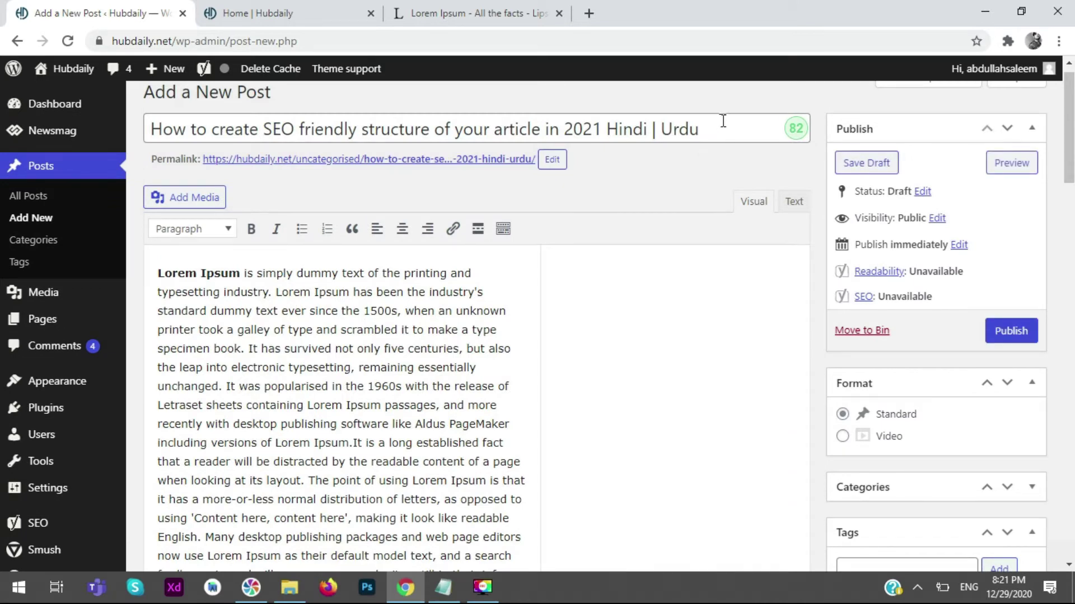
- Add the line "HEading 1" below the introduction paragraph and format it as Heading 1
scroll(438, 323, down, 10)
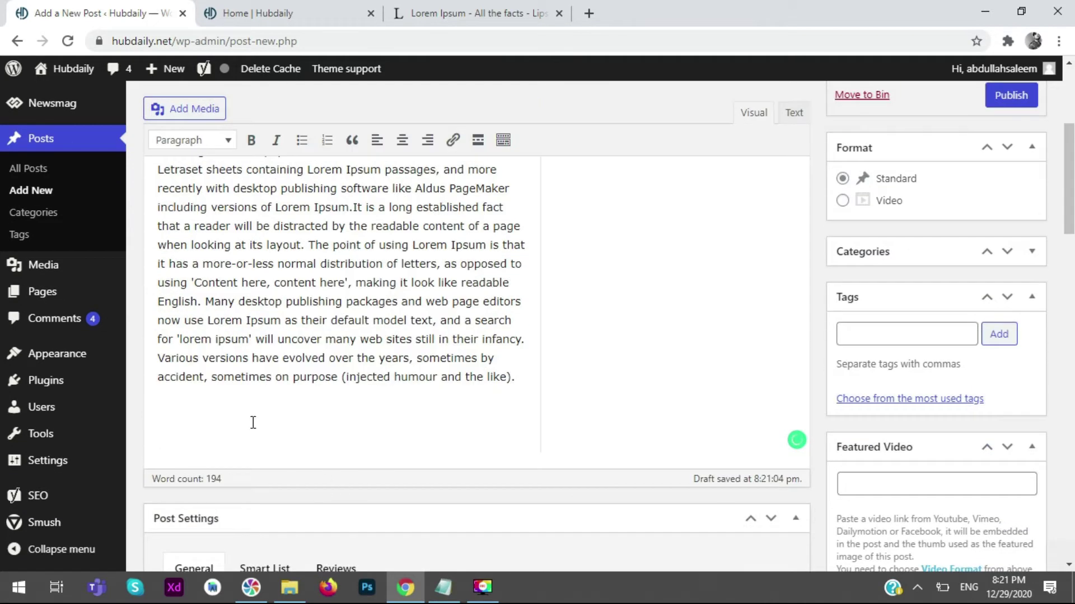
click(253, 423)
text(HEading 1)
triple_click(253, 422)
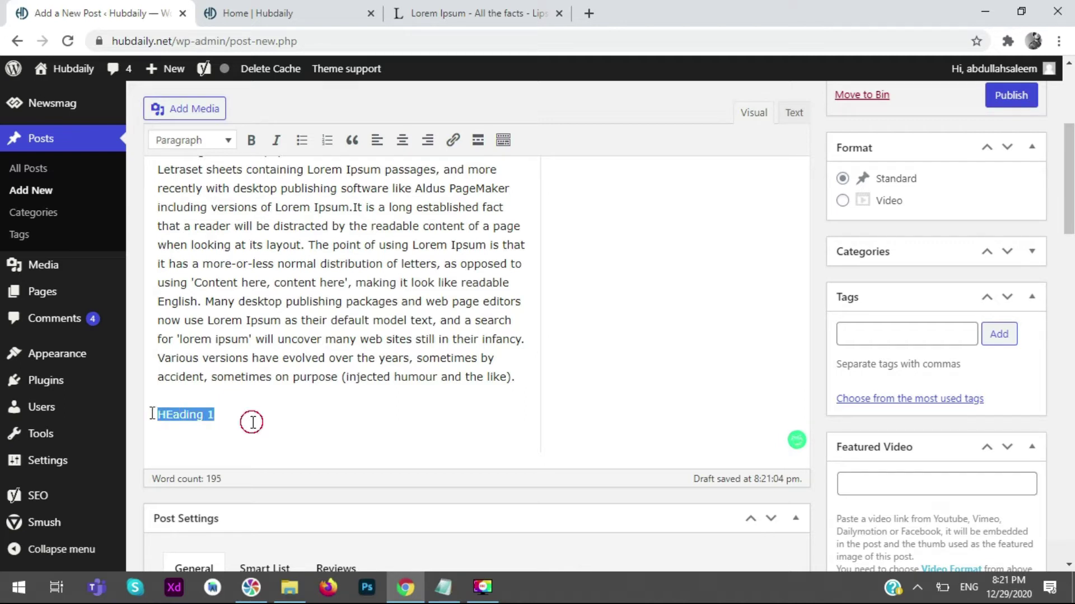
click(227, 134)
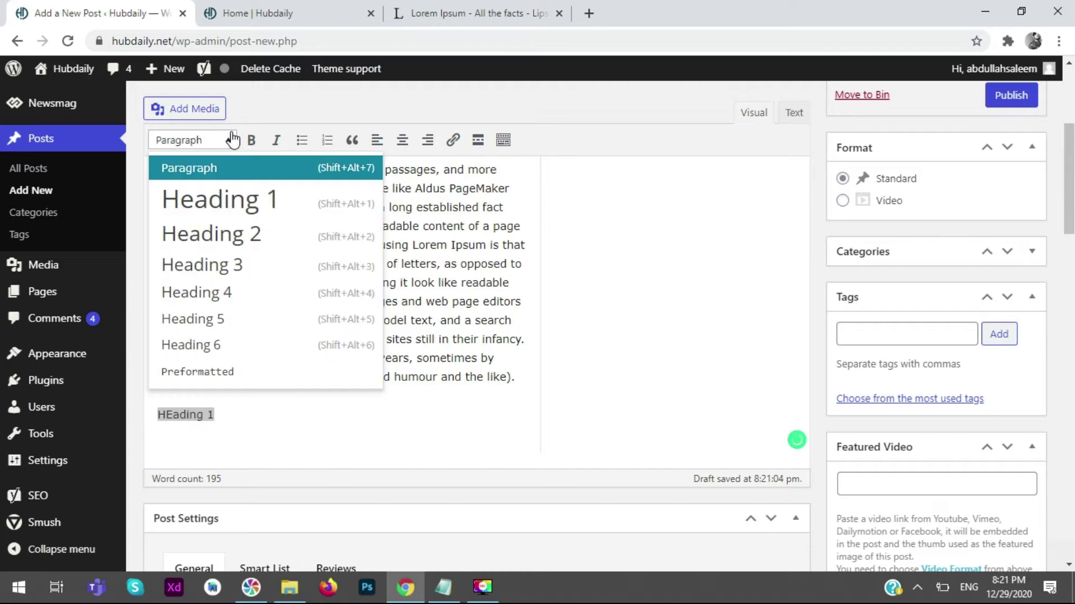
click(257, 211)
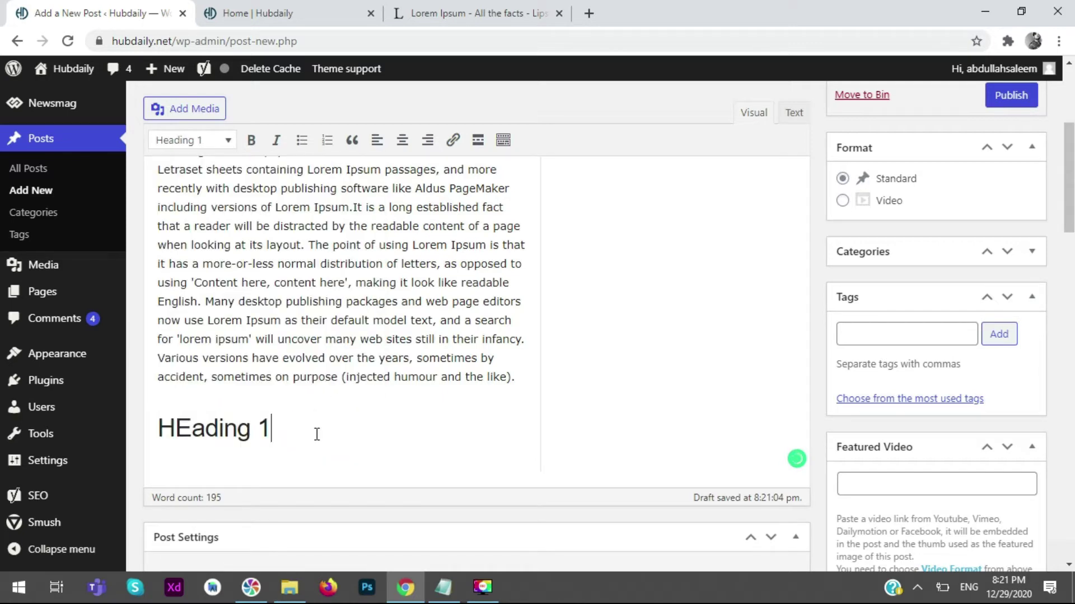
- Fill the section under "HEading 1" with the introduction's text from "hen looking at its layout" to its end, followed by a blank line
key(Return)
text(kldhflkdhfklsdk)
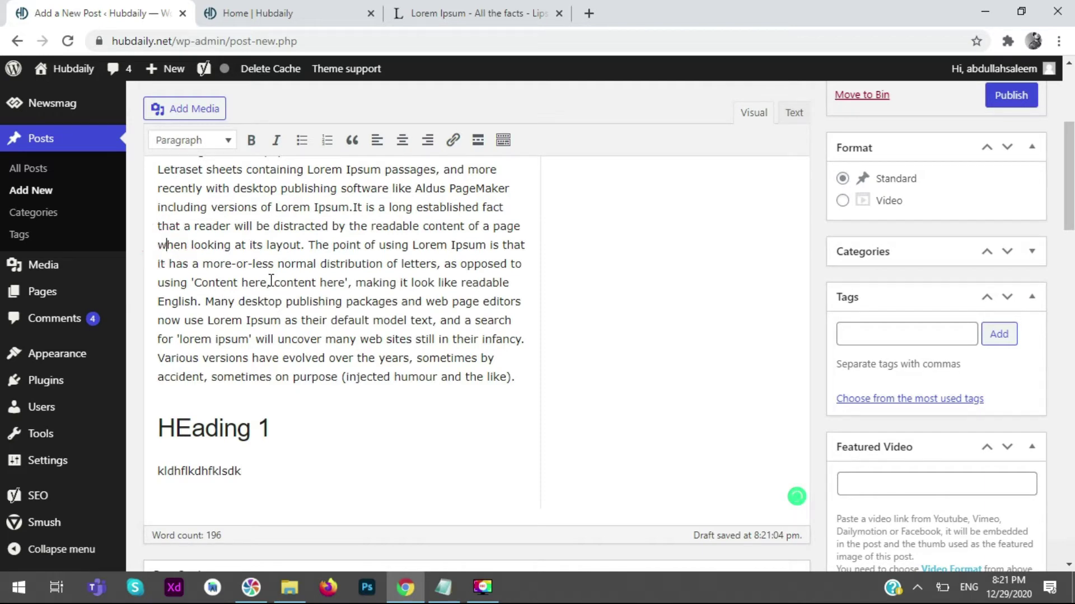
drag(166, 245, 523, 377)
key(ctrl+c)
double_click(280, 471)
key(ctrl+v)
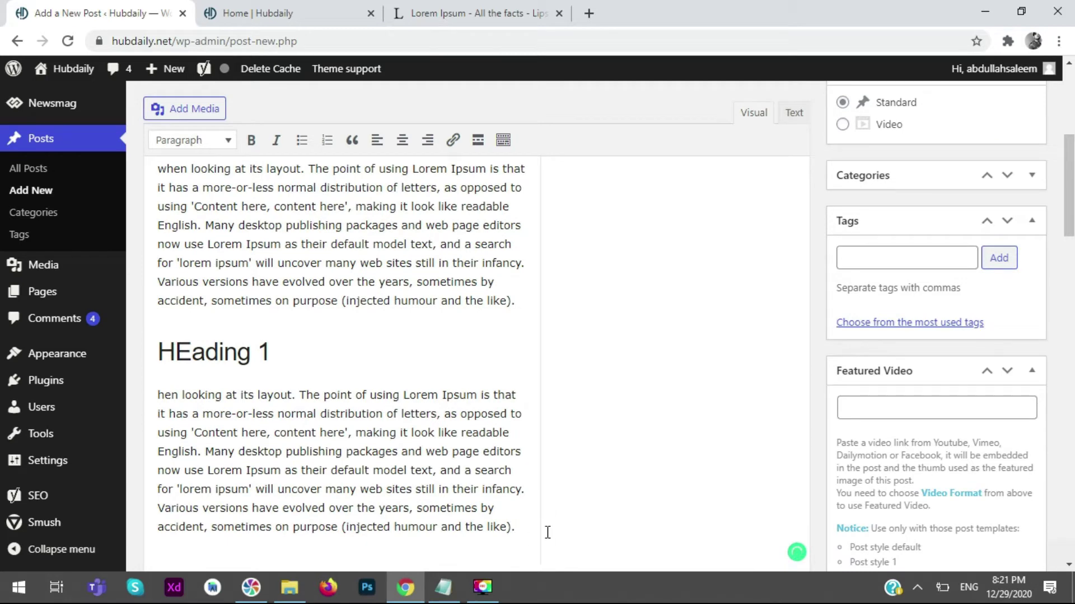
key(Return)
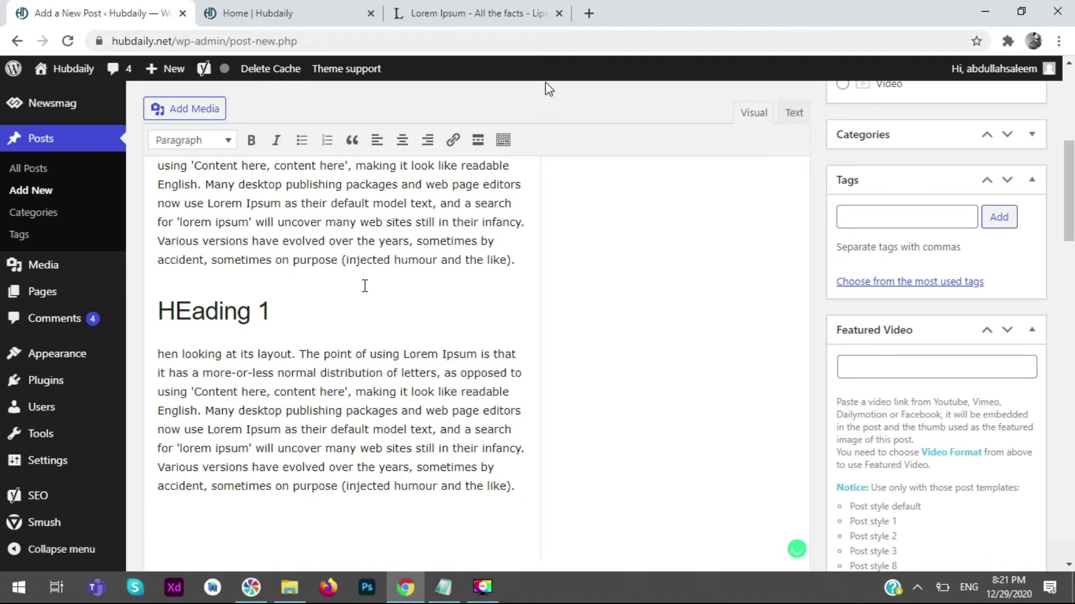
drag(277, 332, 158, 308)
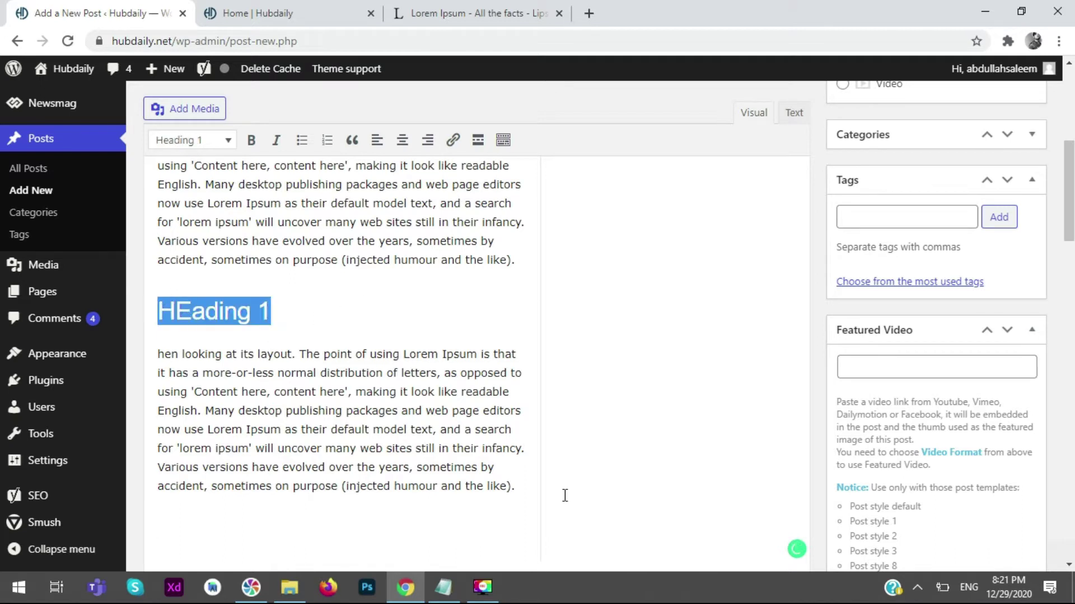
click(566, 497)
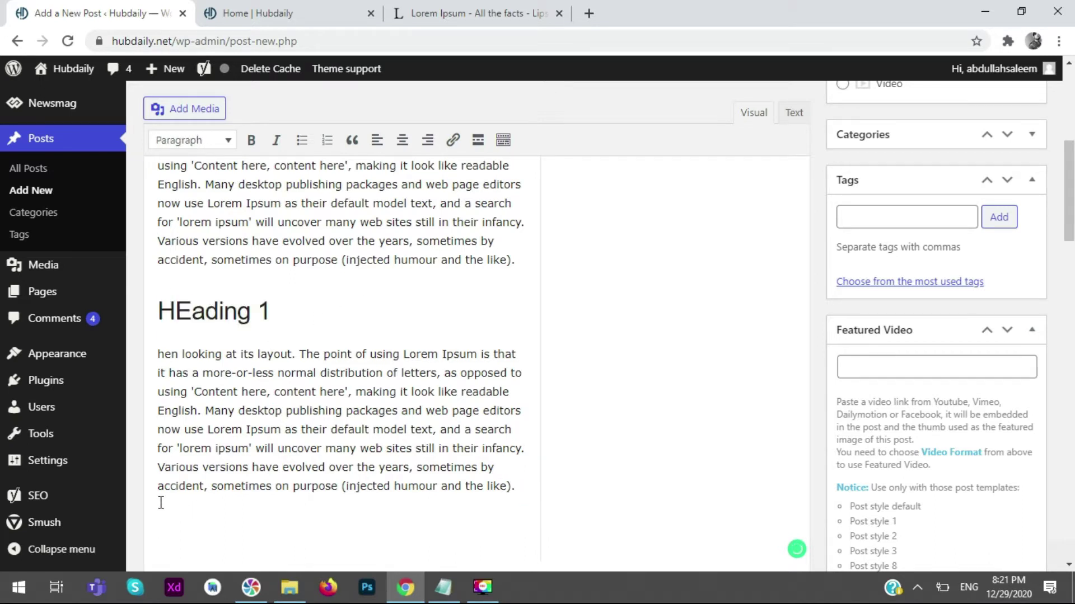
- Add the line "Heading 2" below the section under "HEading 1" and format it as Heading 2
key(Return)
text(Heading 2)
drag(269, 533, 149, 509)
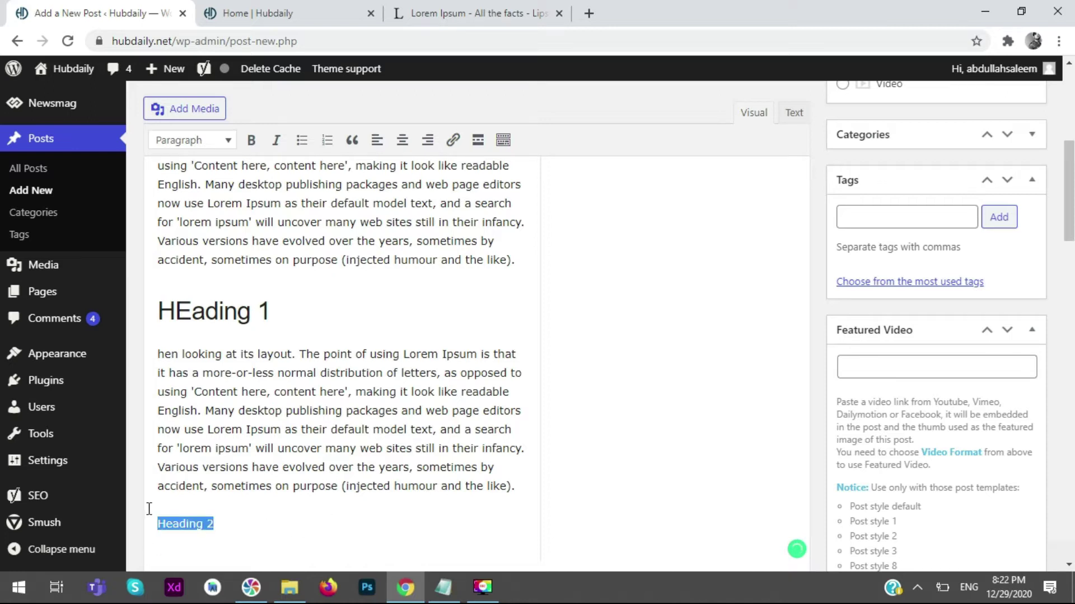
click(229, 141)
click(224, 234)
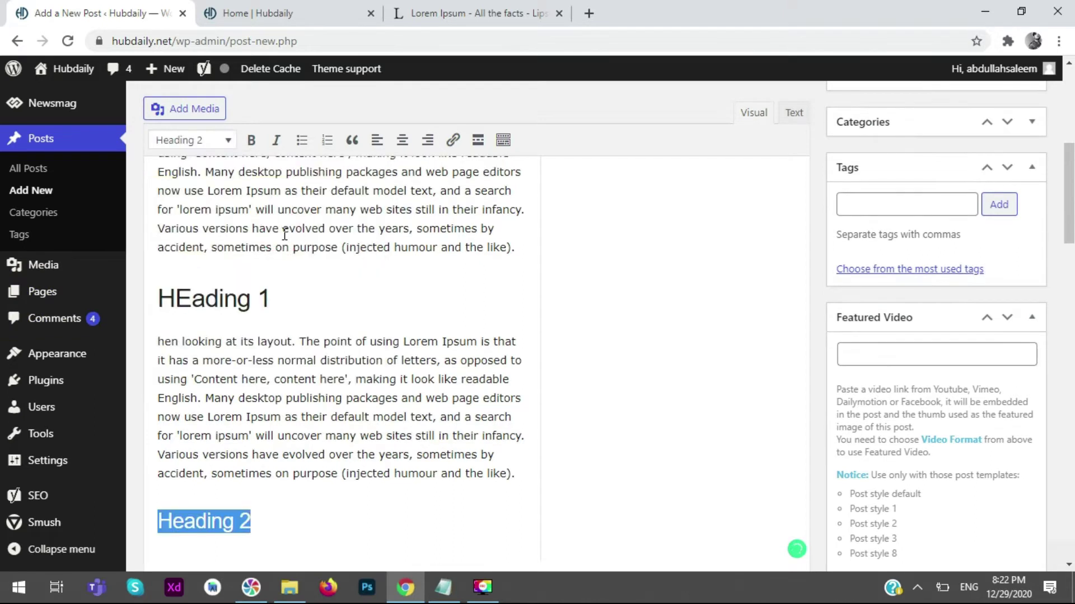
click(260, 509)
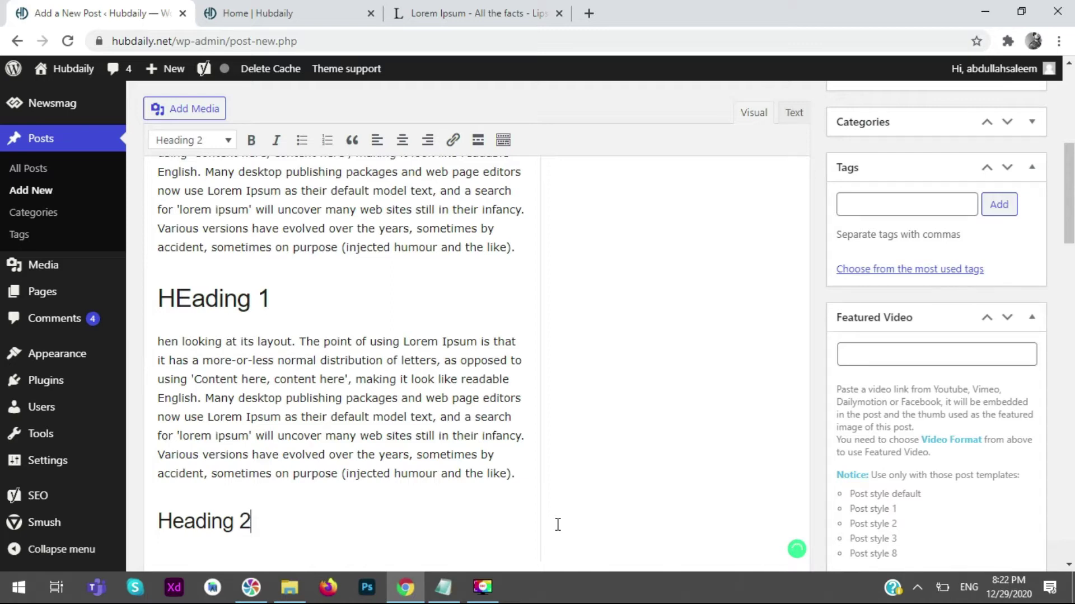
- Insert the red wave picture images.jpg from the media library on a new line between the "HEading 1" section's paragraph and "Heading 2"
scroll(534, 307, down, 4)
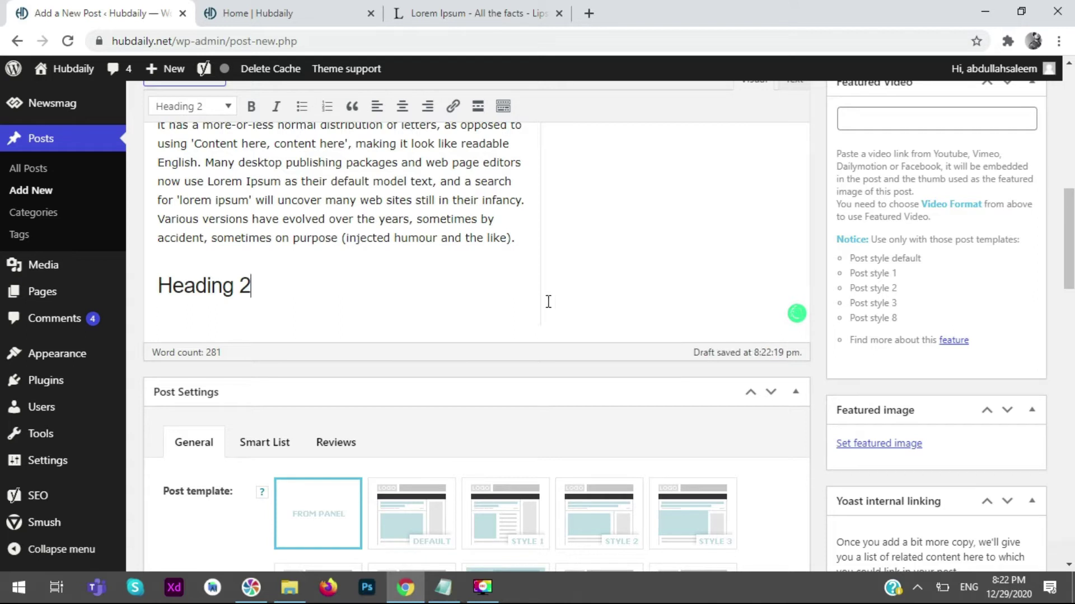
scroll(550, 301, up, 1)
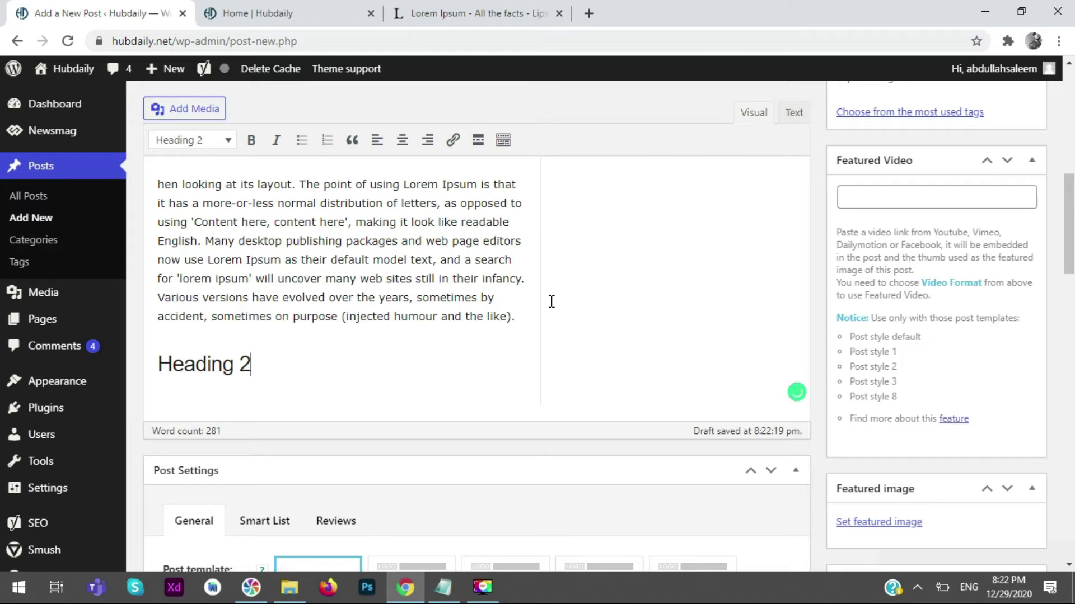
scroll(554, 295, up, 1)
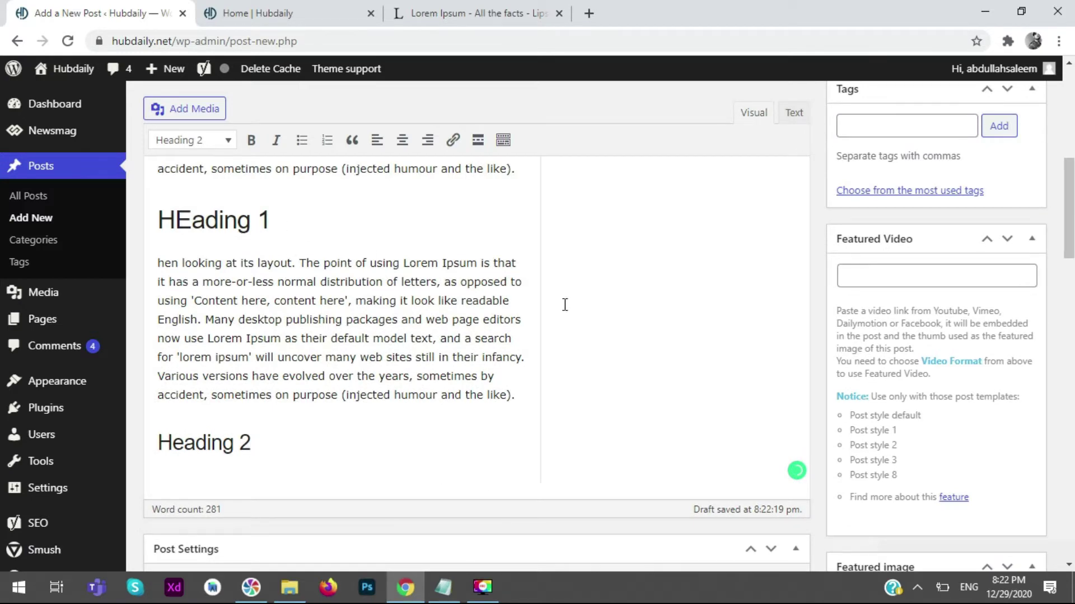
drag(565, 304, 153, 261)
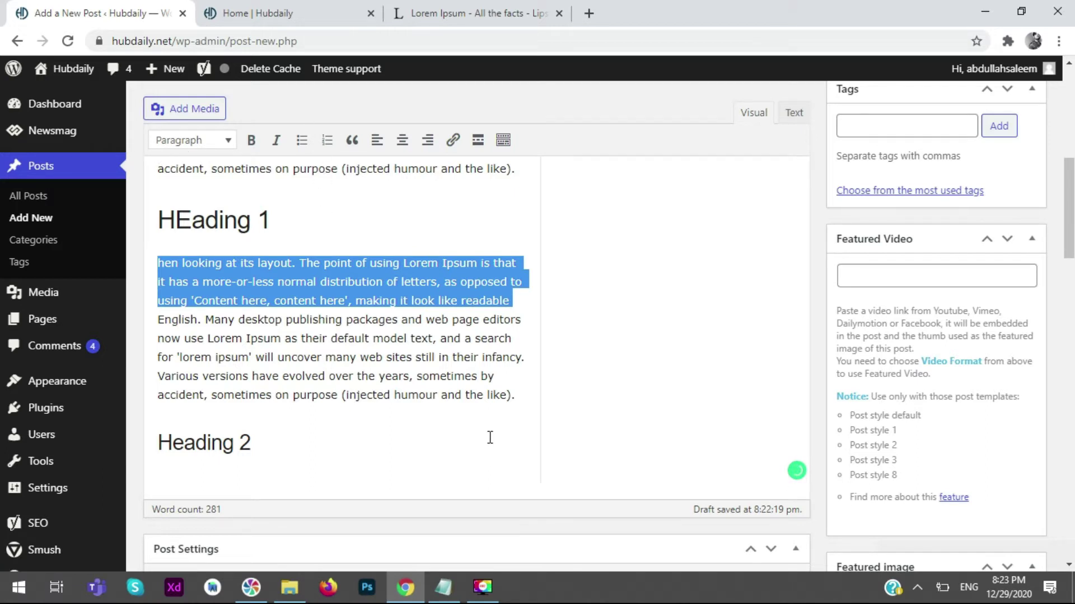
click(522, 397)
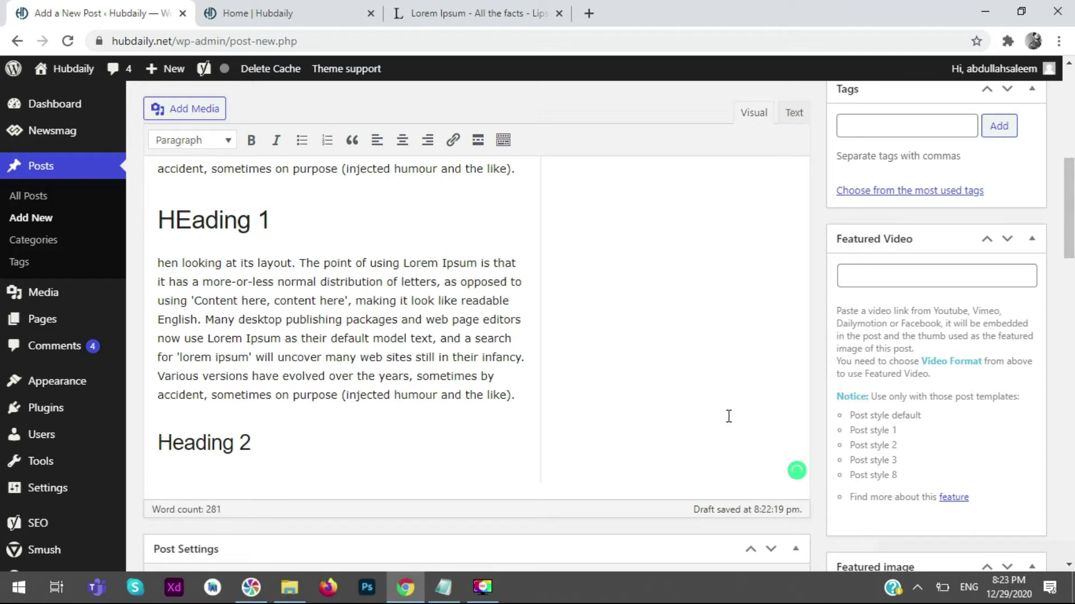
key(Return)
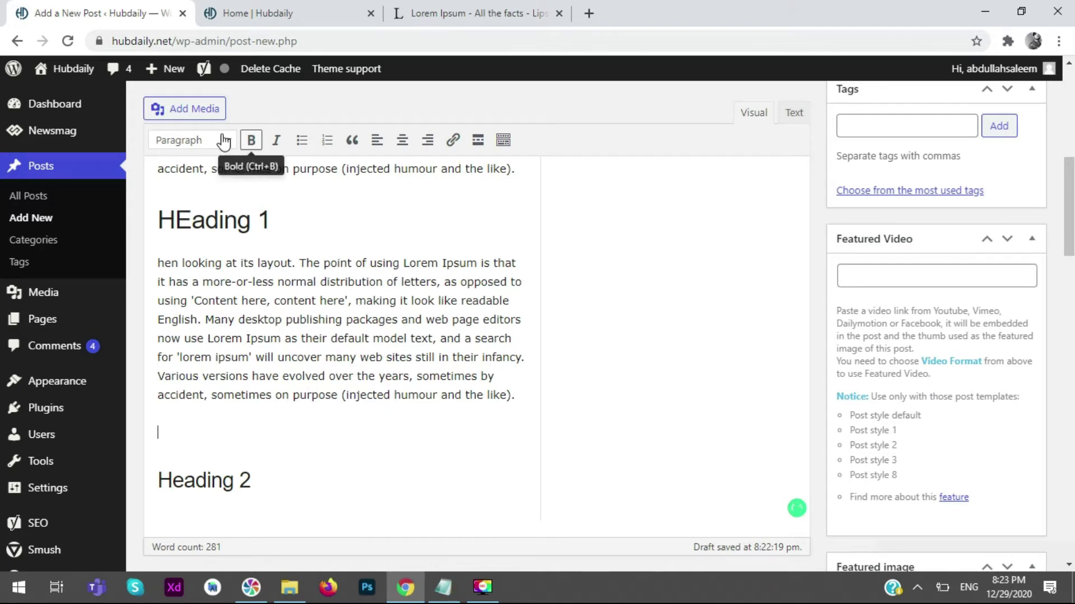
click(168, 112)
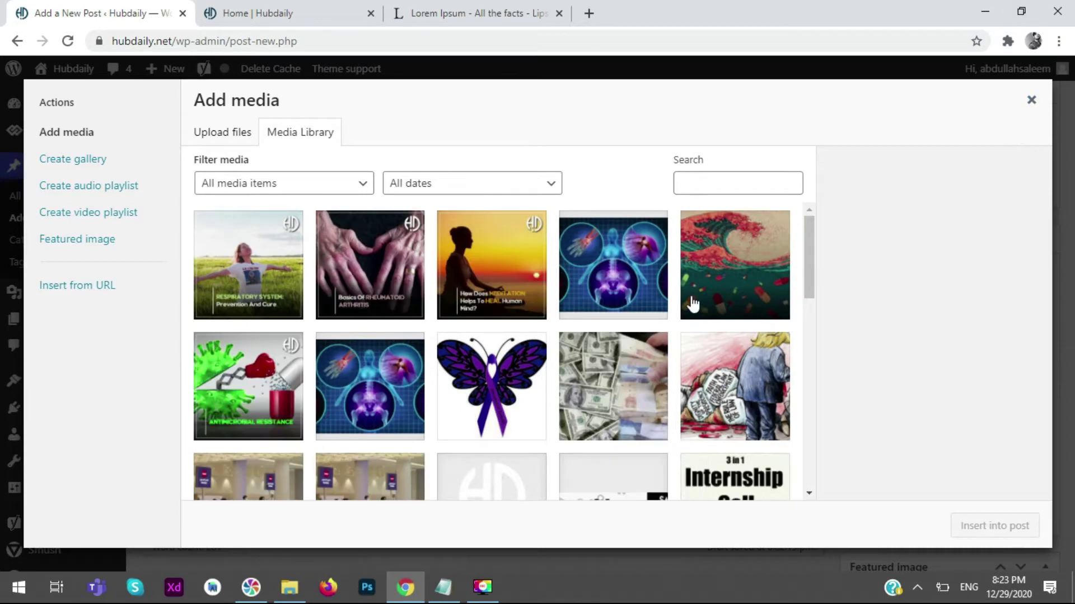
click(716, 283)
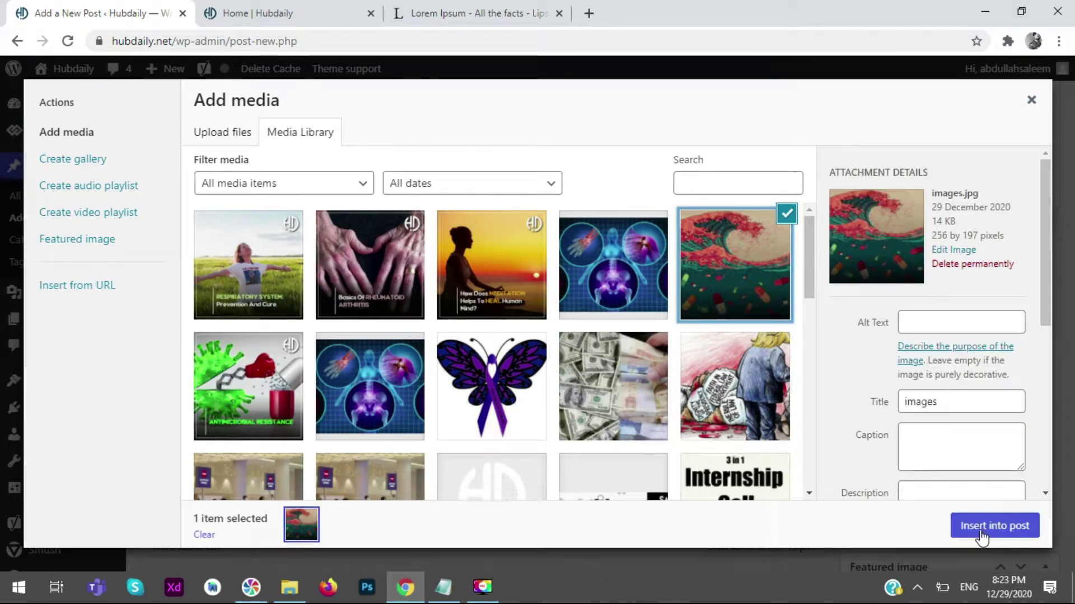
click(981, 540)
- Set the inserted wave image to Full Size – 256 × 197 and centre-align it
scroll(592, 289, down, 2)
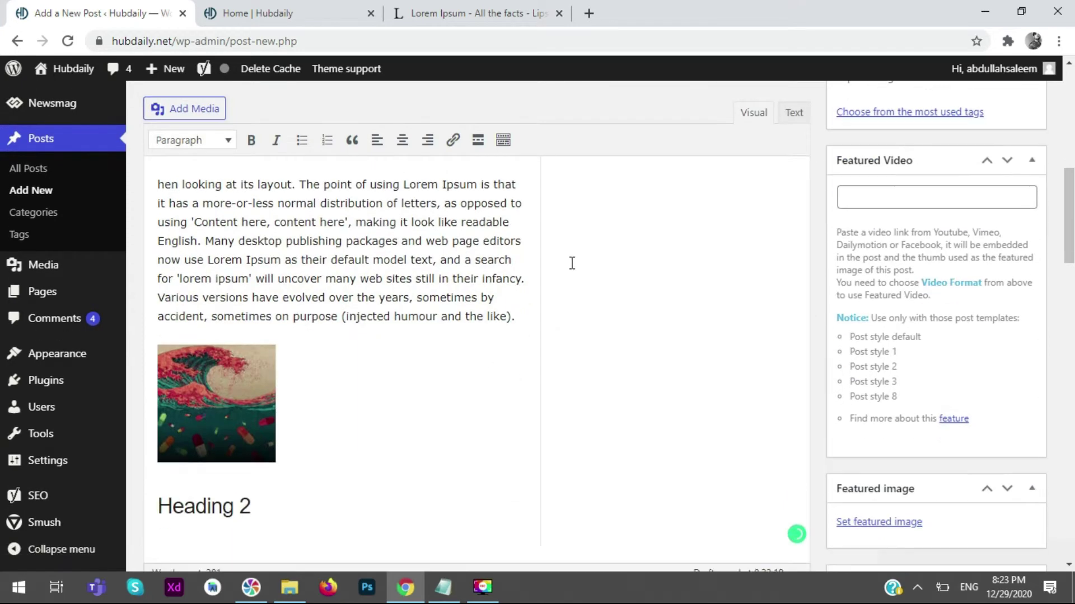
click(235, 397)
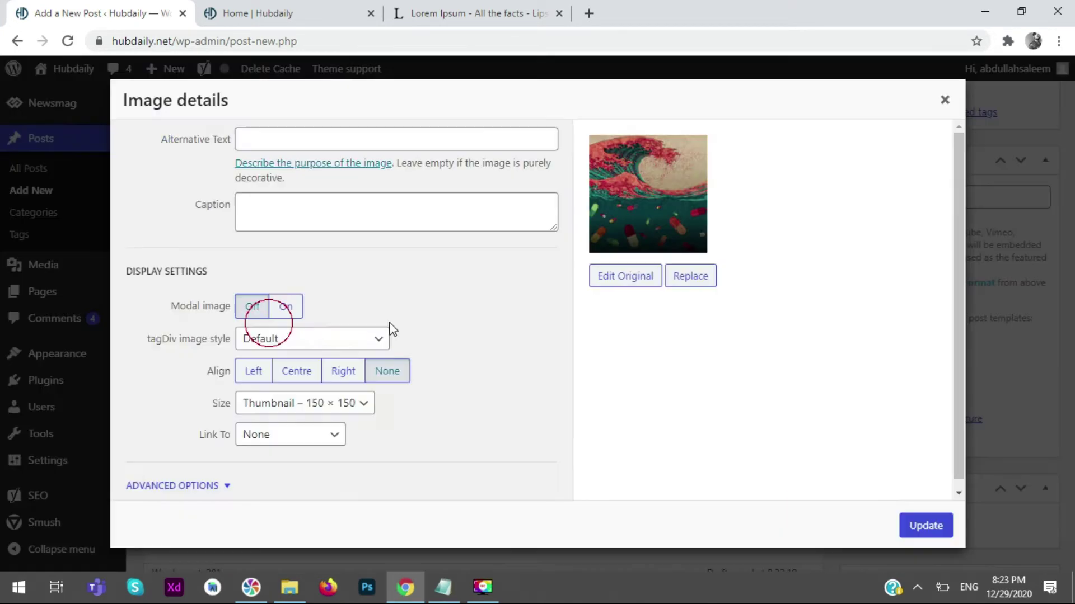
click(272, 321)
click(348, 405)
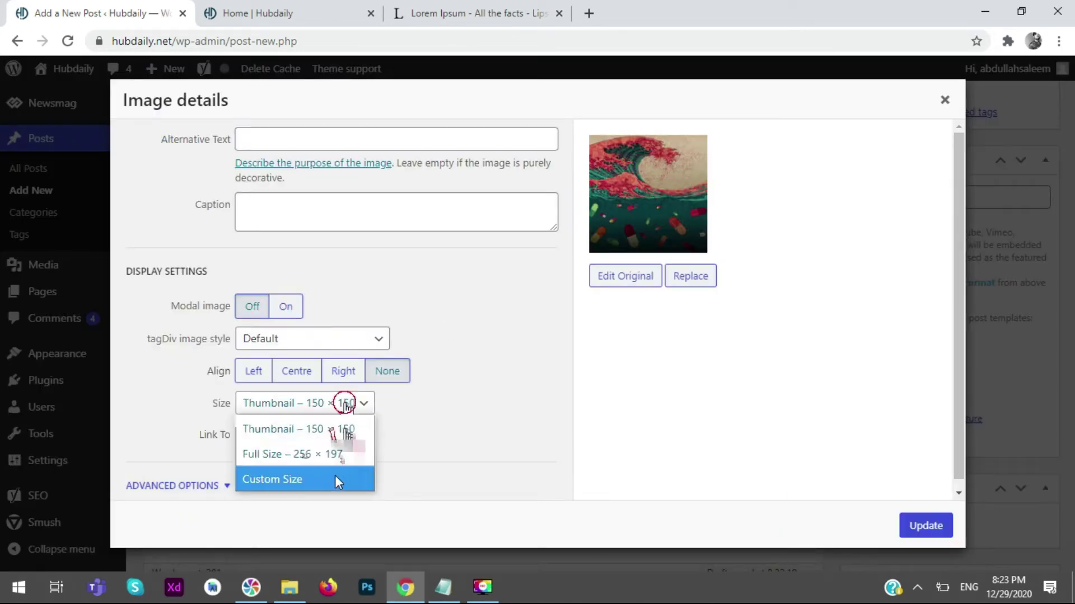
click(336, 453)
click(926, 525)
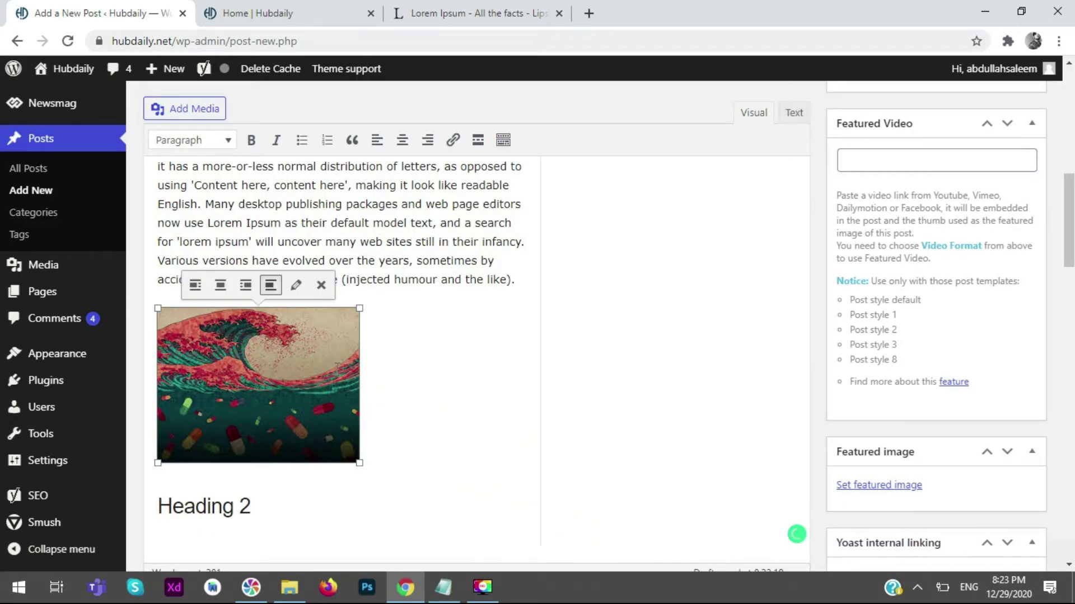
click(220, 285)
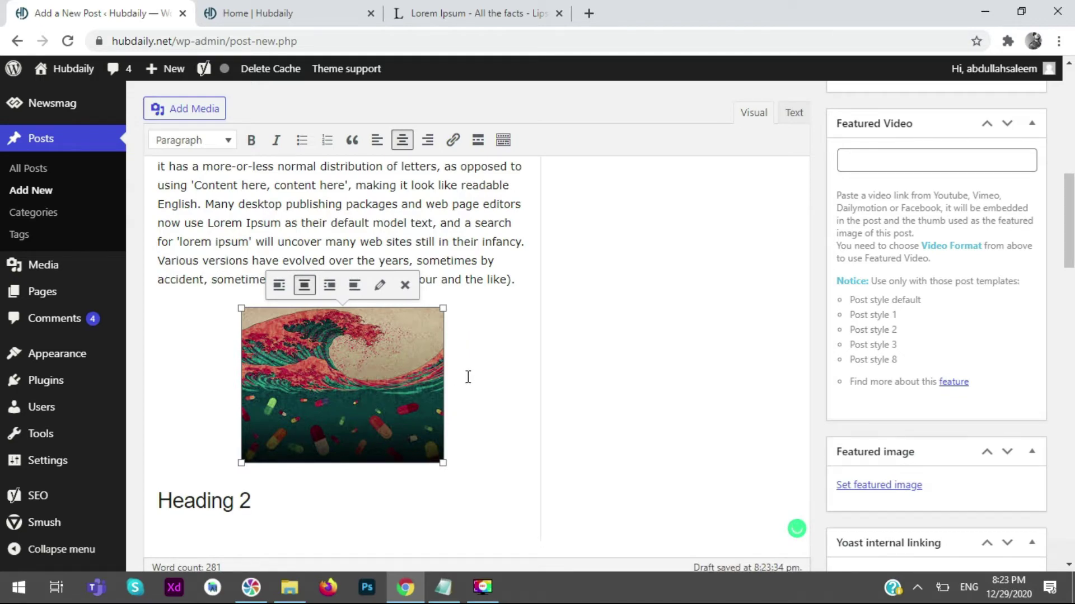
- Preview the post, examine how its headings, text and image are laid out, and return to the post editor
scroll(468, 376, up, 6)
scroll(1041, 175, up, 1)
click(1011, 185)
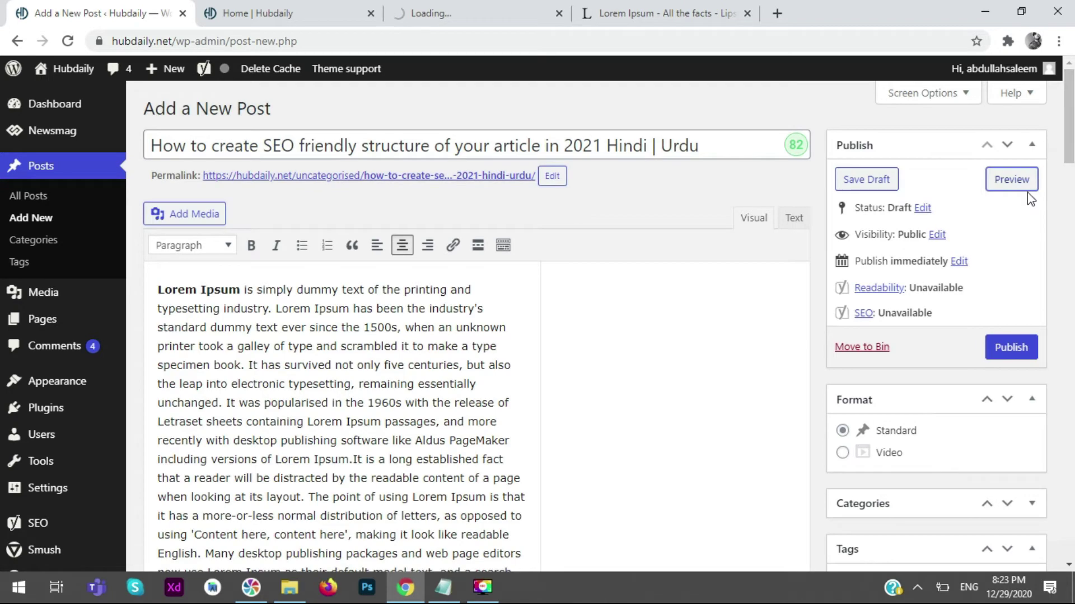
click(537, 15)
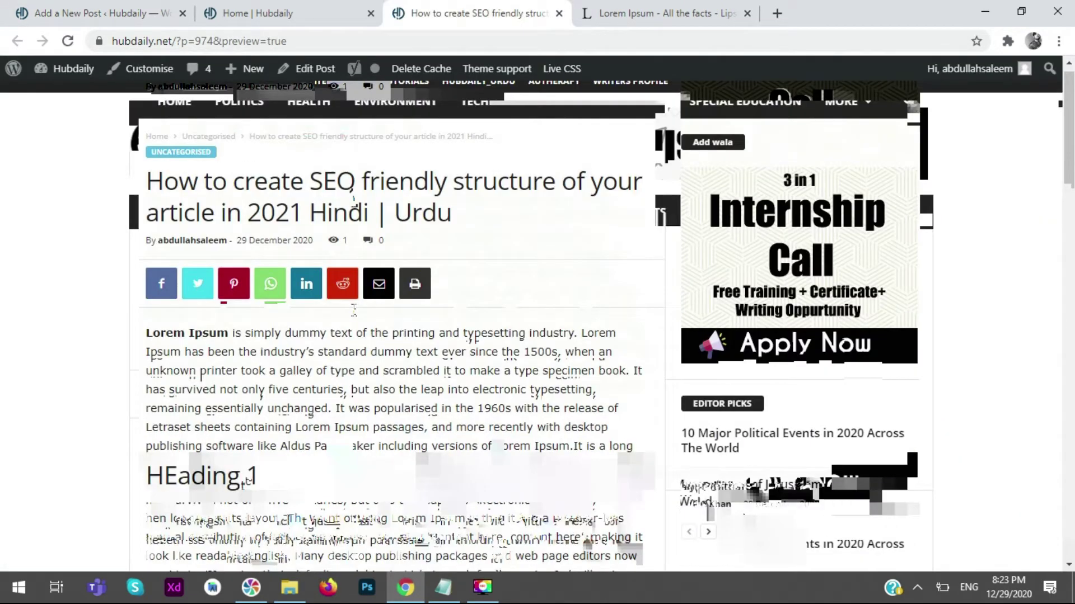
scroll(657, 313, down, 9)
scroll(391, 330, up, 4)
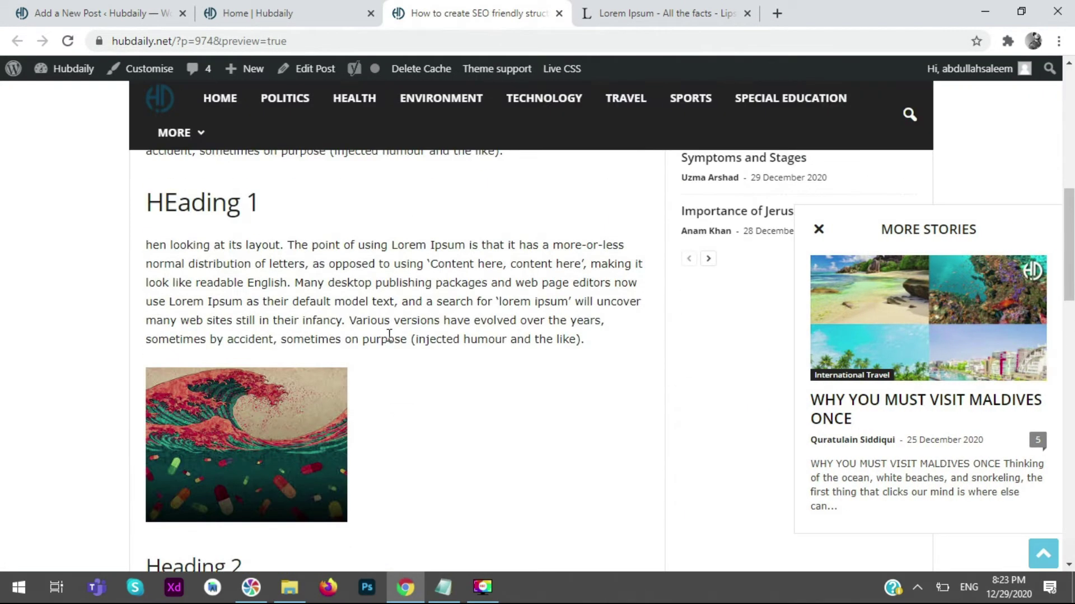
scroll(347, 342, down, 2)
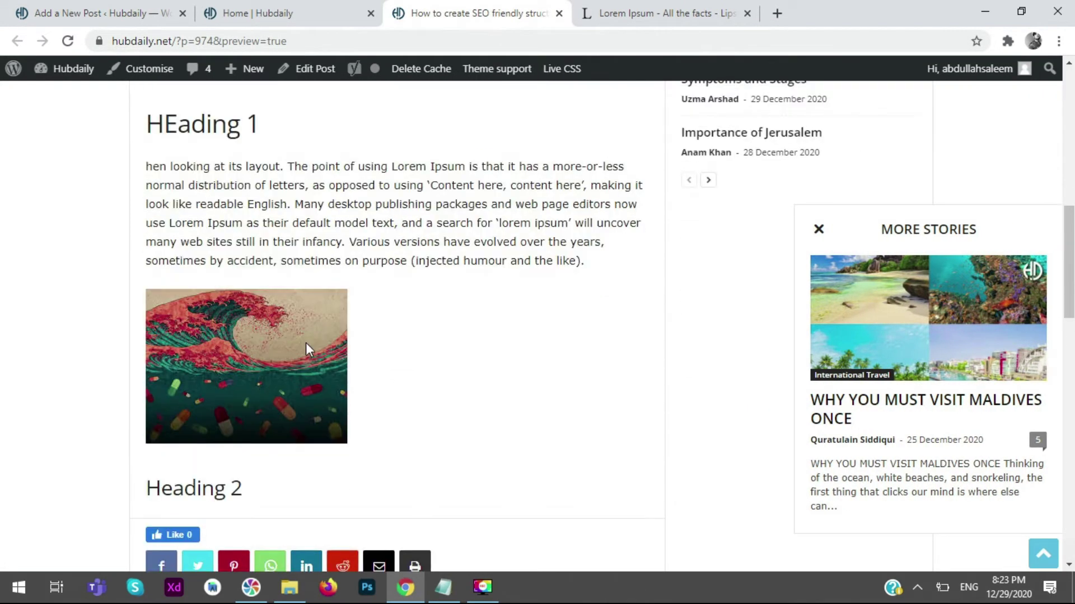
click(263, 10)
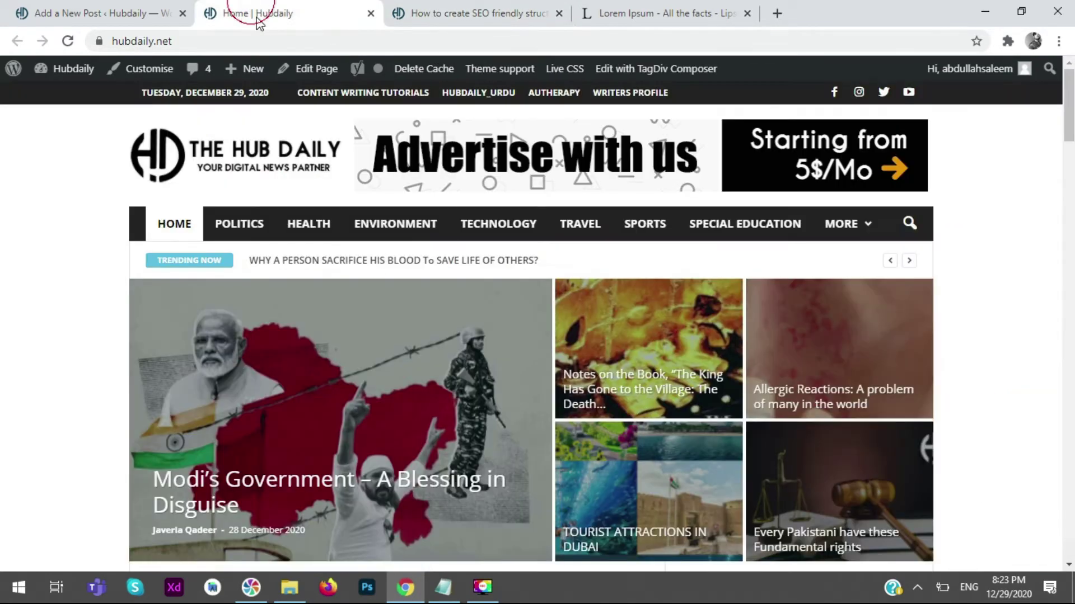
click(127, 6)
- Add the line "conclusion" below "Heading 2" in the post body, leaving blank lines between them
scroll(511, 288, down, 8)
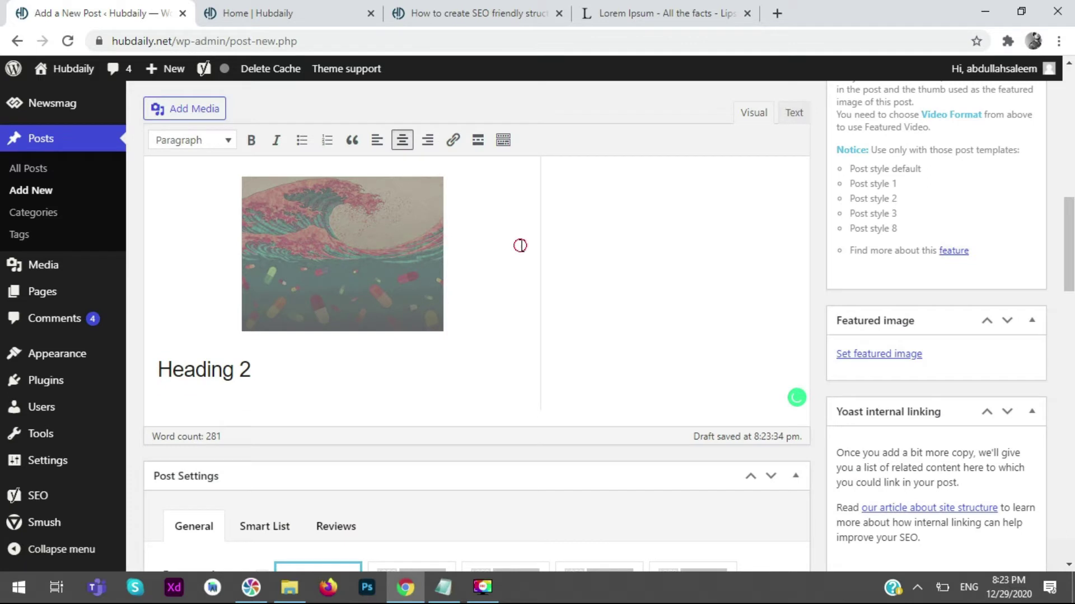
click(520, 245)
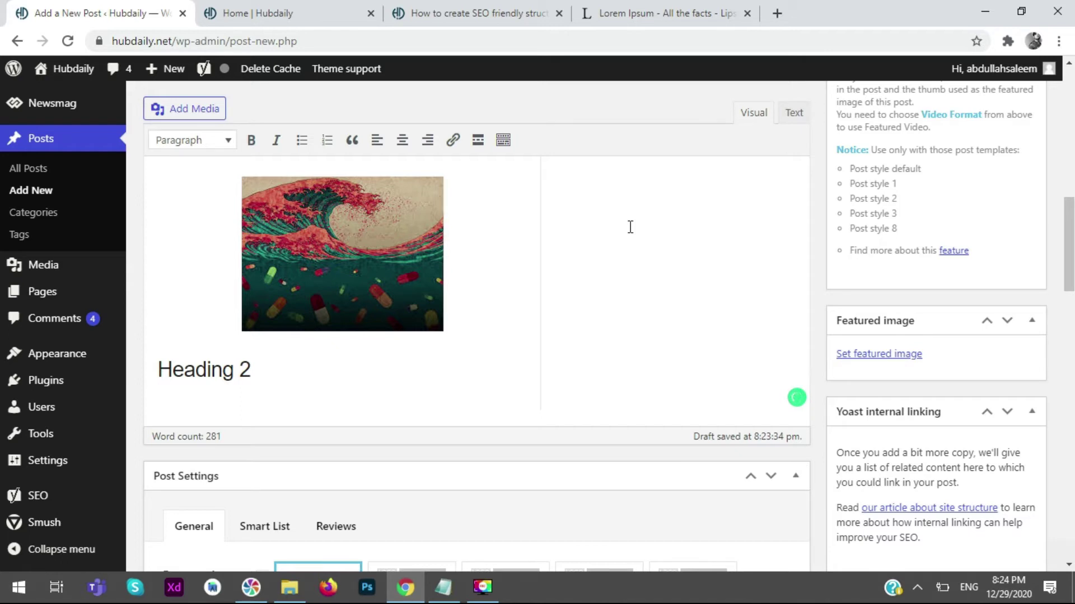
scroll(213, 425, down, 3)
click(293, 210)
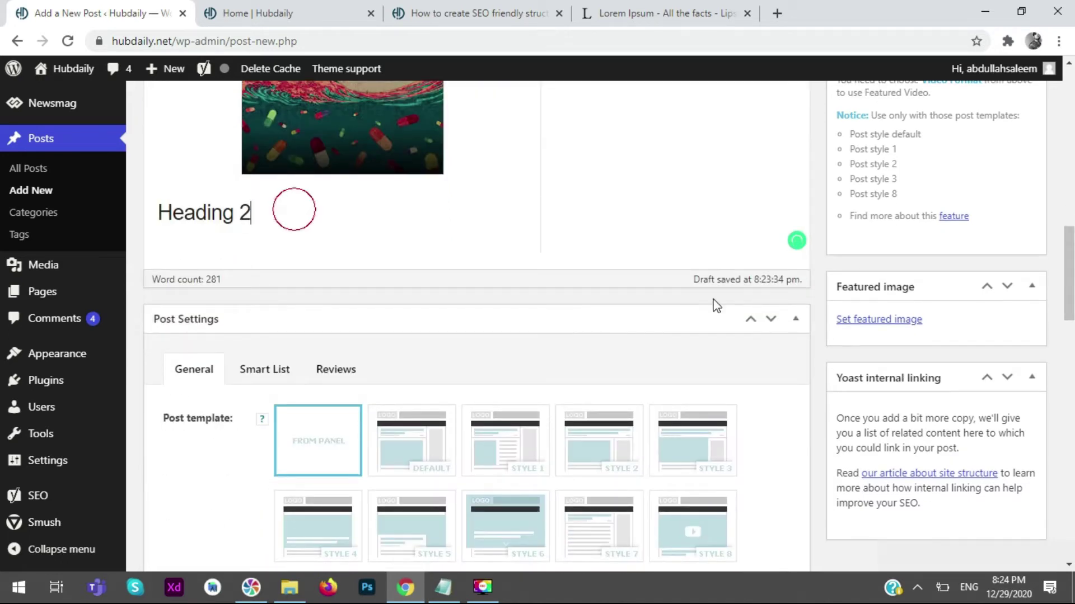
key(Return)
key(Return)
key(Return)
key(Return)
text(docn)
key(BackSpace)
key(BackSpace)
text(nclusion)
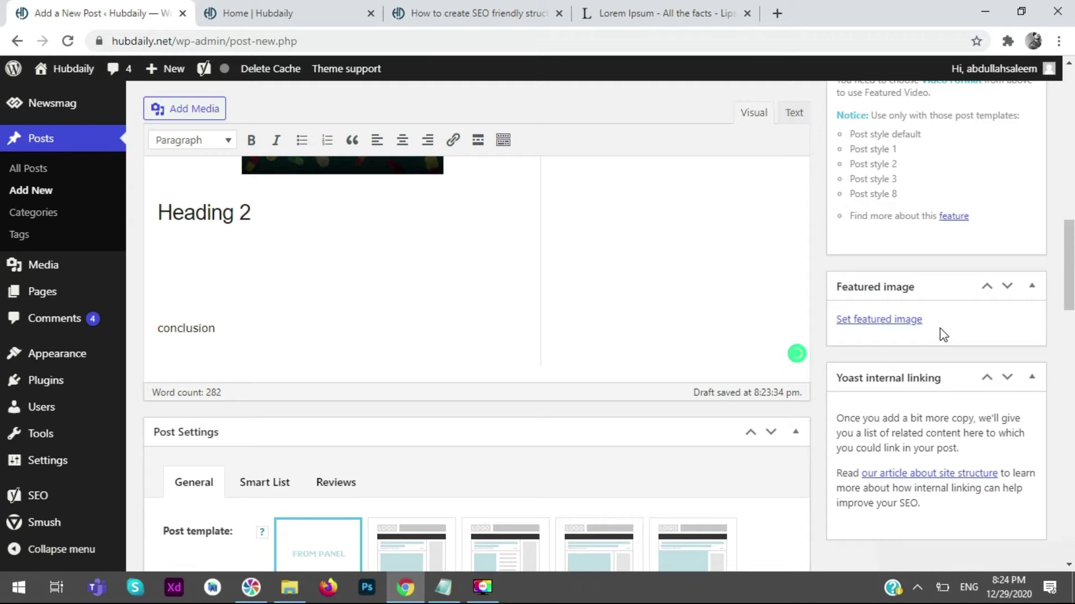
- Add the line "(call to action )" directly below the "conclusion" line
key(Return)
text(())
key(Left)
text(call to ac)
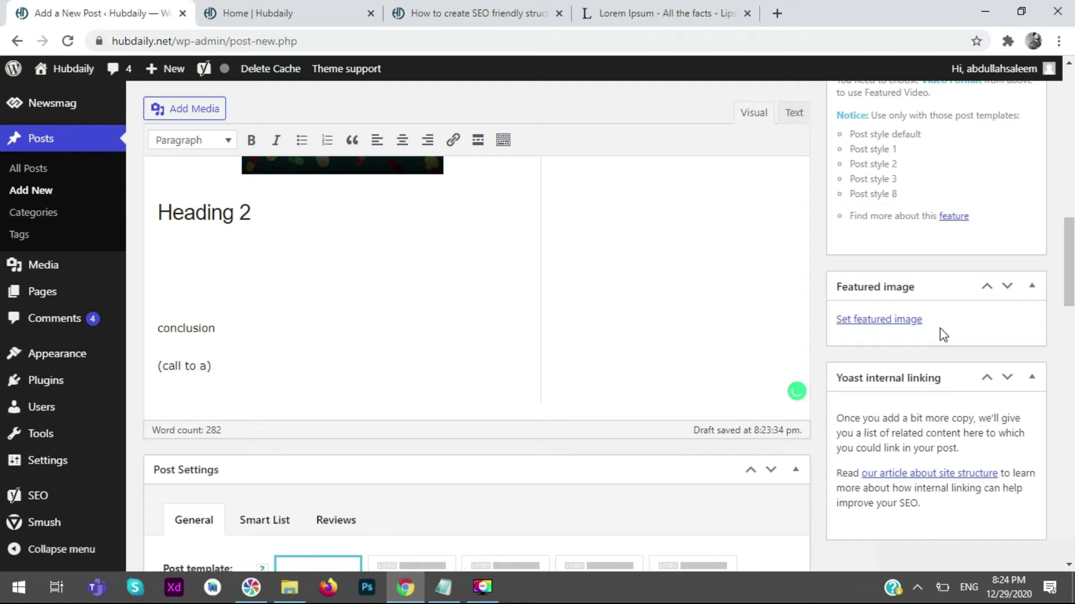
text(tion)
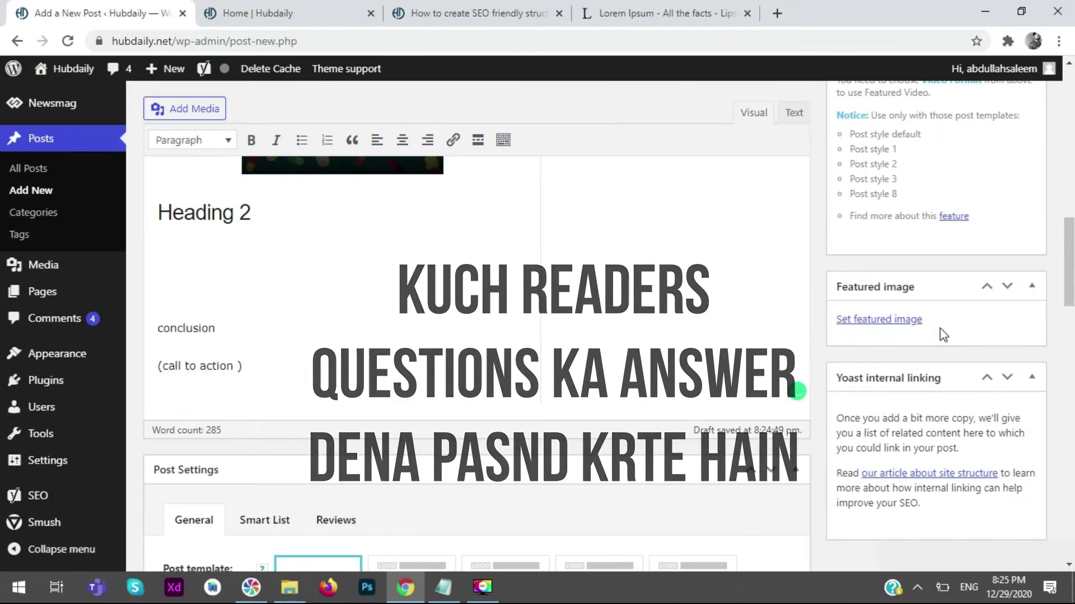
- Review the post settings, the article structure from the conclusion back up to the title, and the tags field
scroll(943, 335, down, 3)
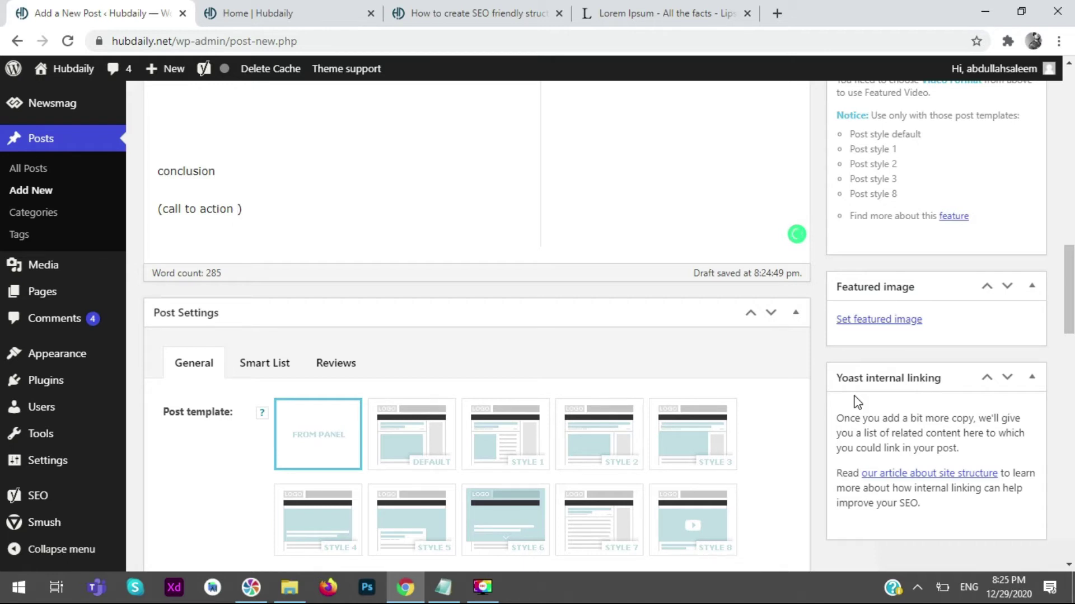
scroll(640, 448, down, 5)
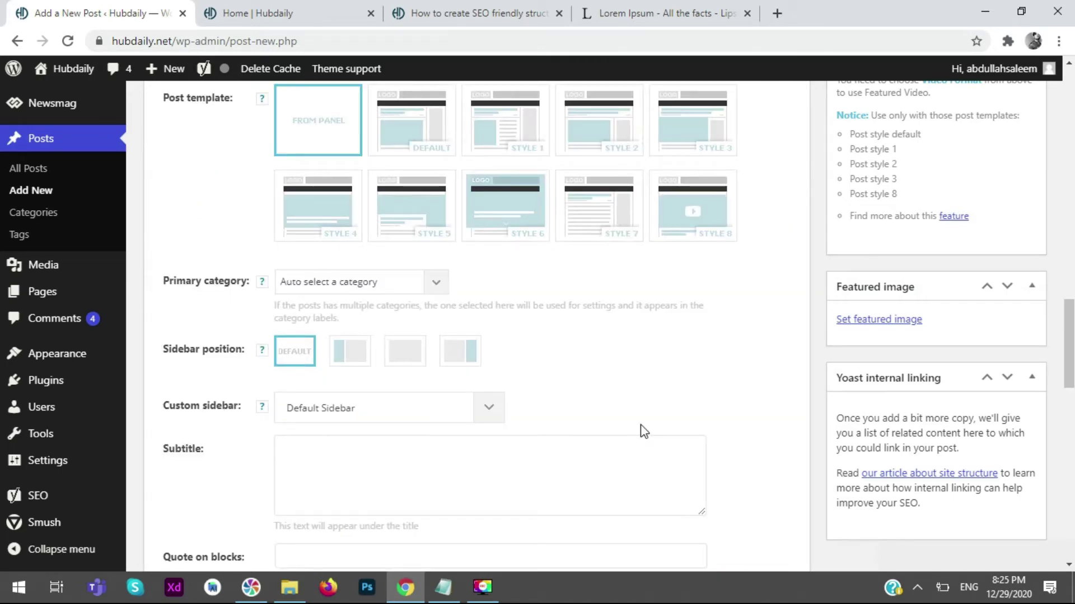
scroll(643, 433, up, 3)
scroll(642, 433, up, 1)
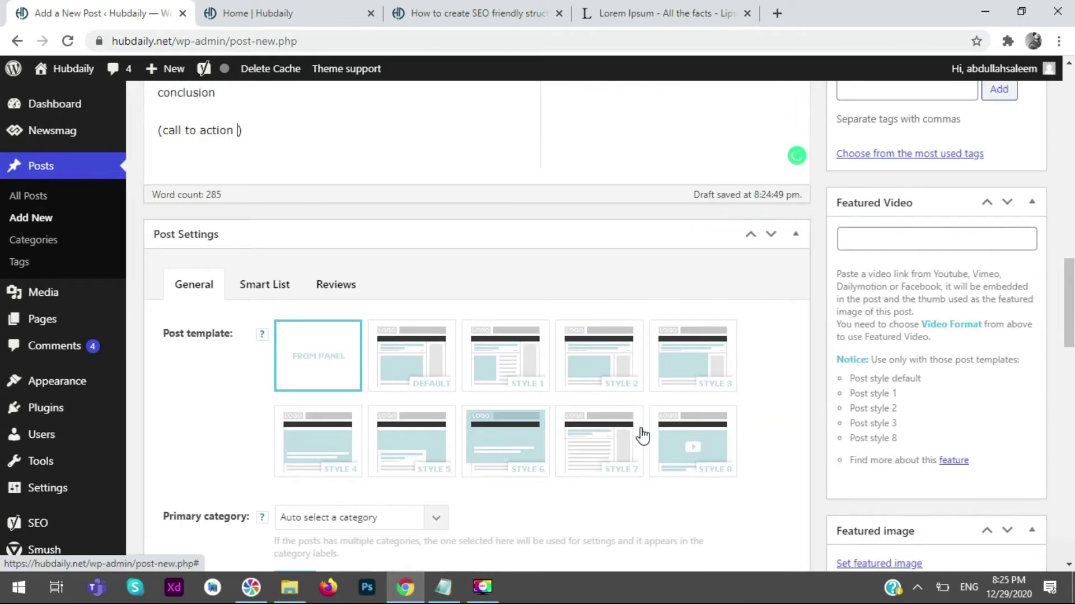
scroll(643, 435, up, 1)
scroll(642, 436, up, 8)
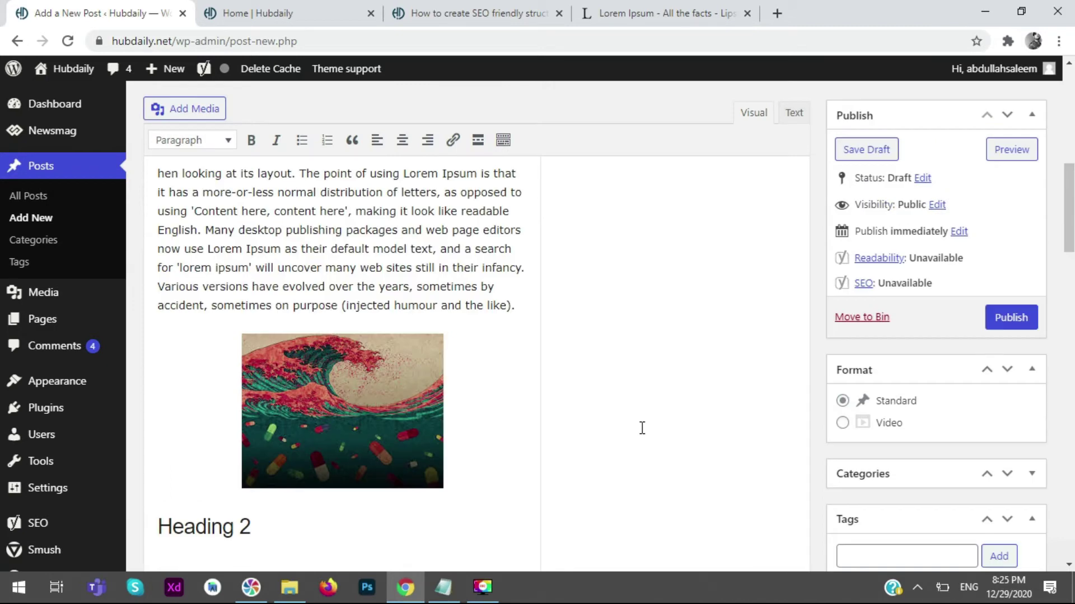
scroll(642, 428, up, 5)
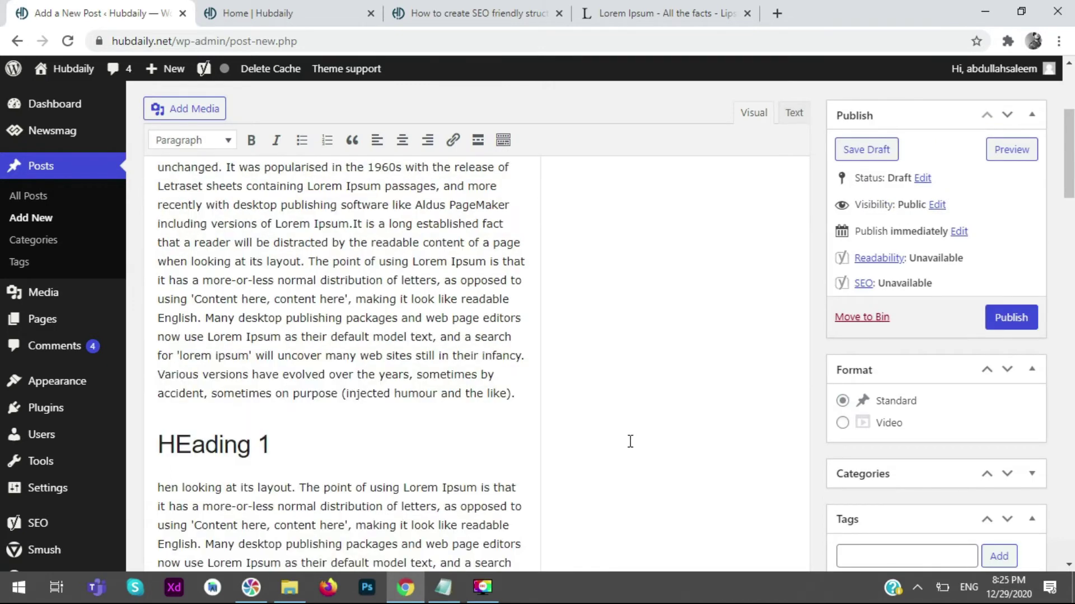
scroll(648, 425, down, 4)
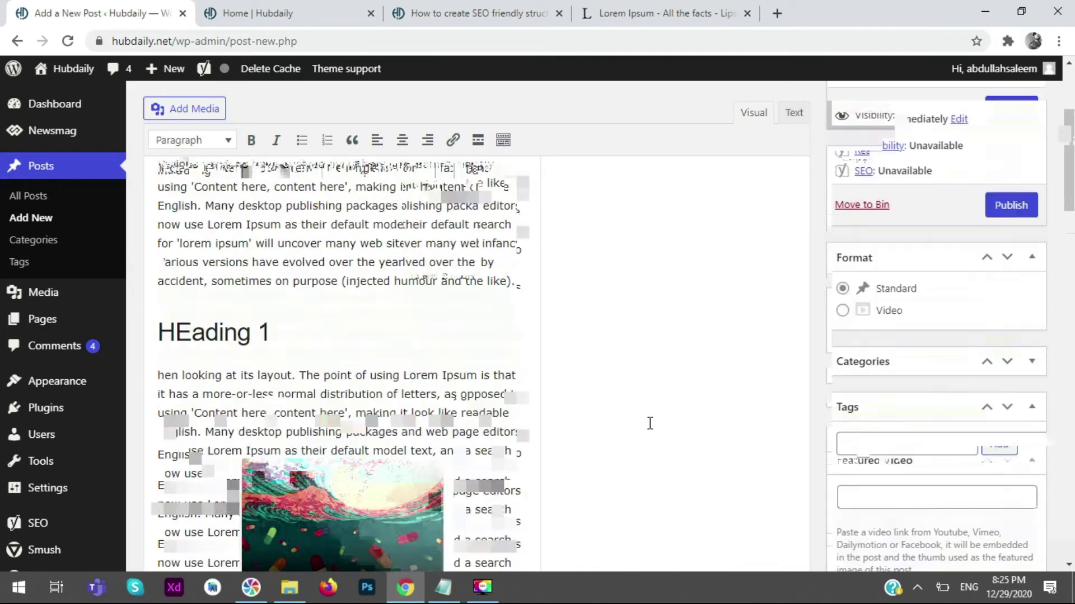
click(955, 323)
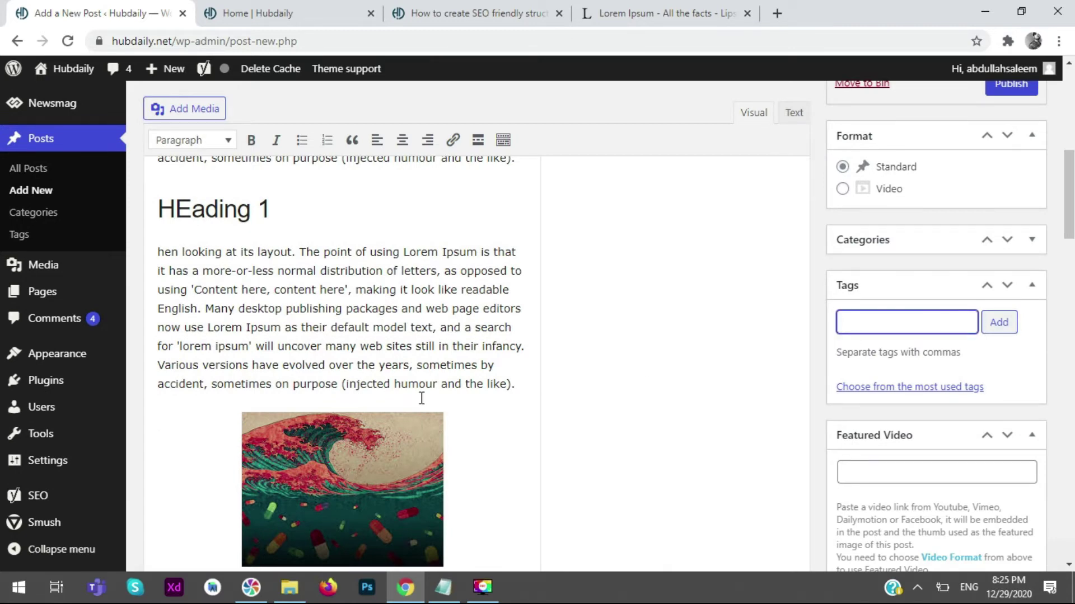
scroll(420, 398, up, 5)
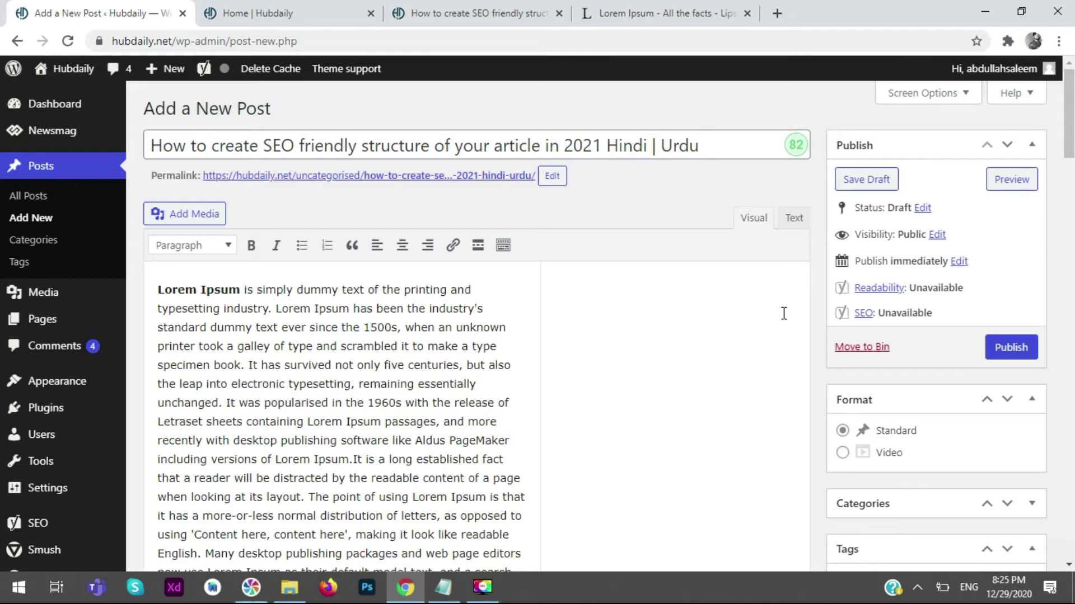
- Copy the full post title and search Google for it in a new browser tab
drag(735, 156, 190, 147)
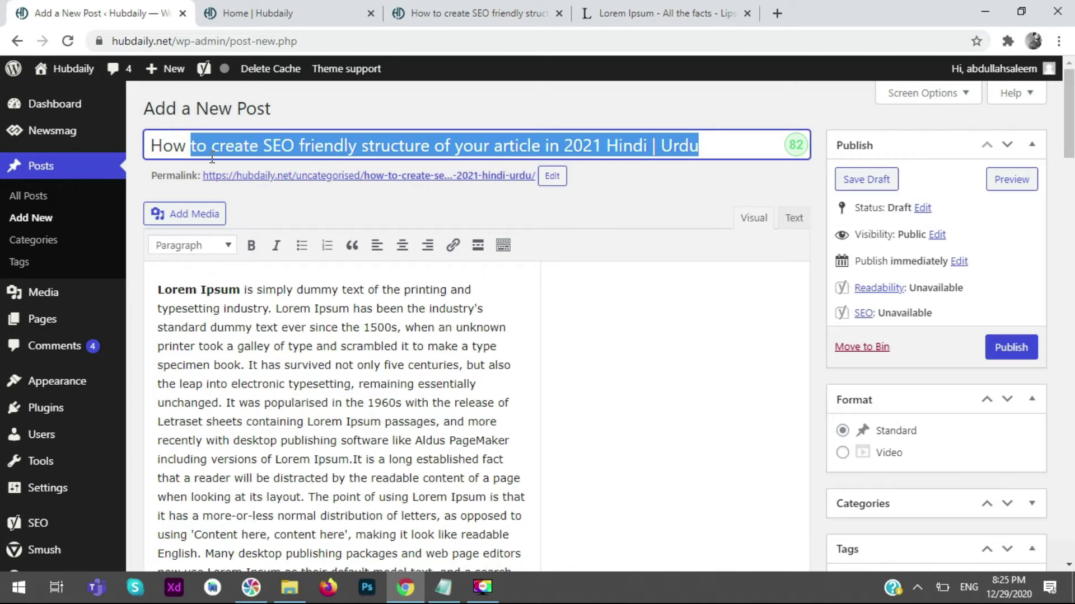
click(717, 137)
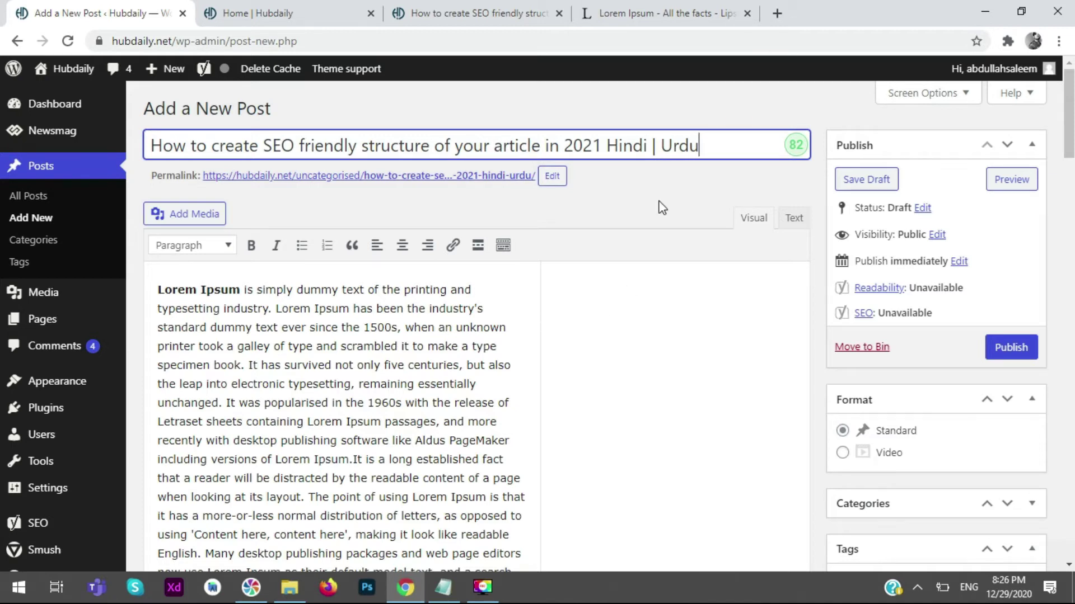
key(ctrl+a)
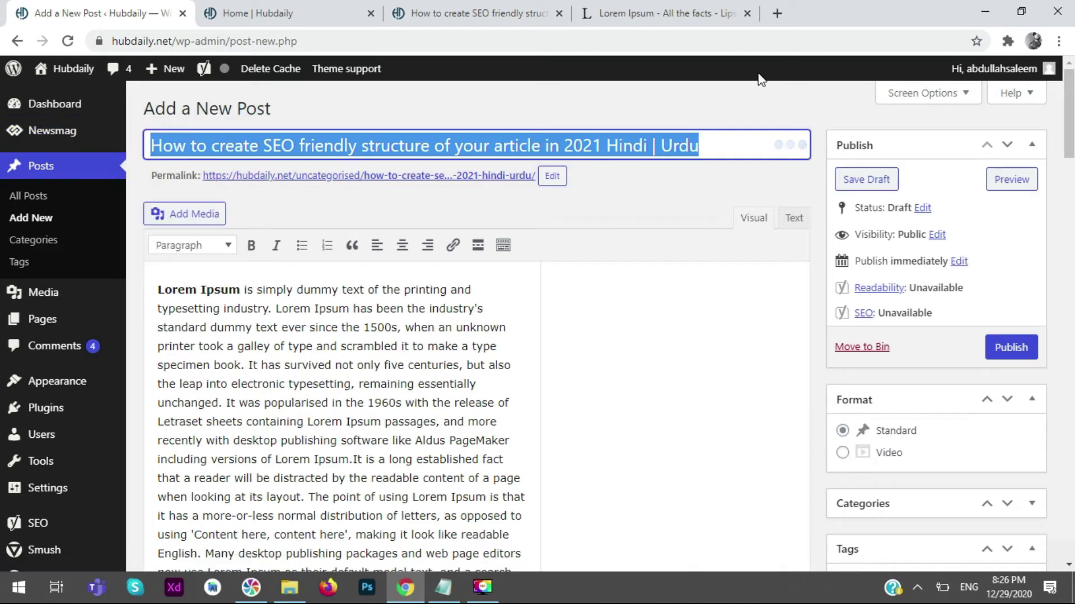
key(ctrl+c)
key(ctrl+t)
key(ctrl+v)
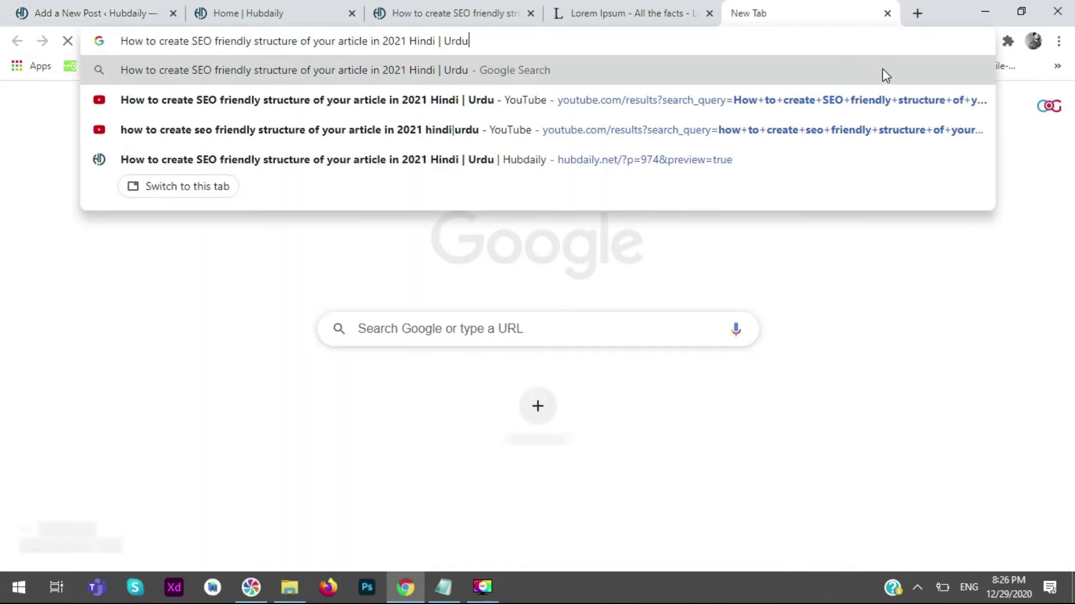
key(Return)
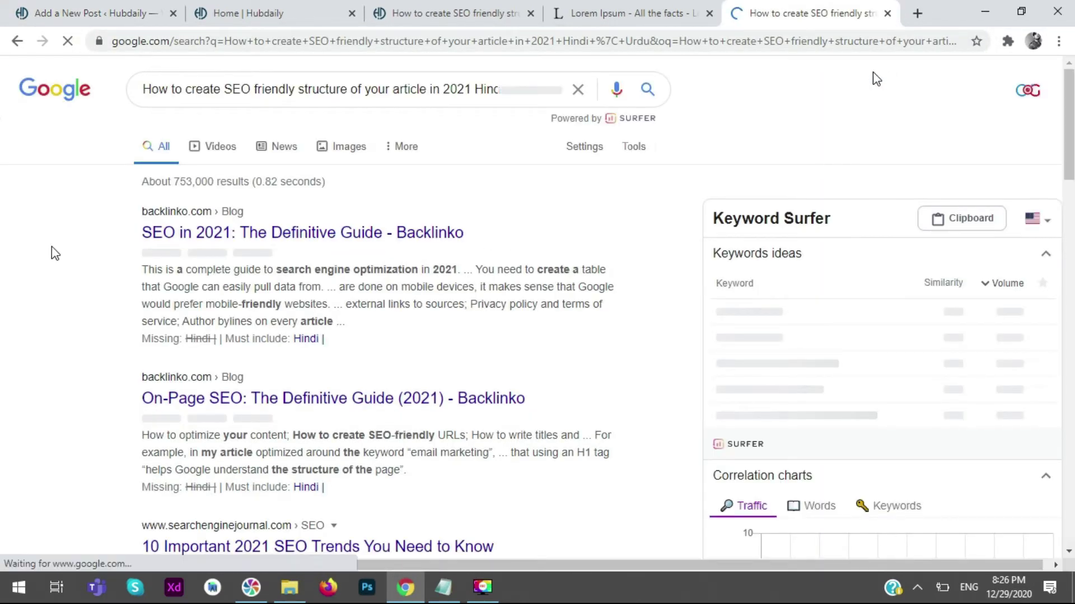
- Examine the Google results and the "People also ask" questions for the title, and return to the post editor
scroll(61, 241, down, 2)
scroll(64, 236, down, 5)
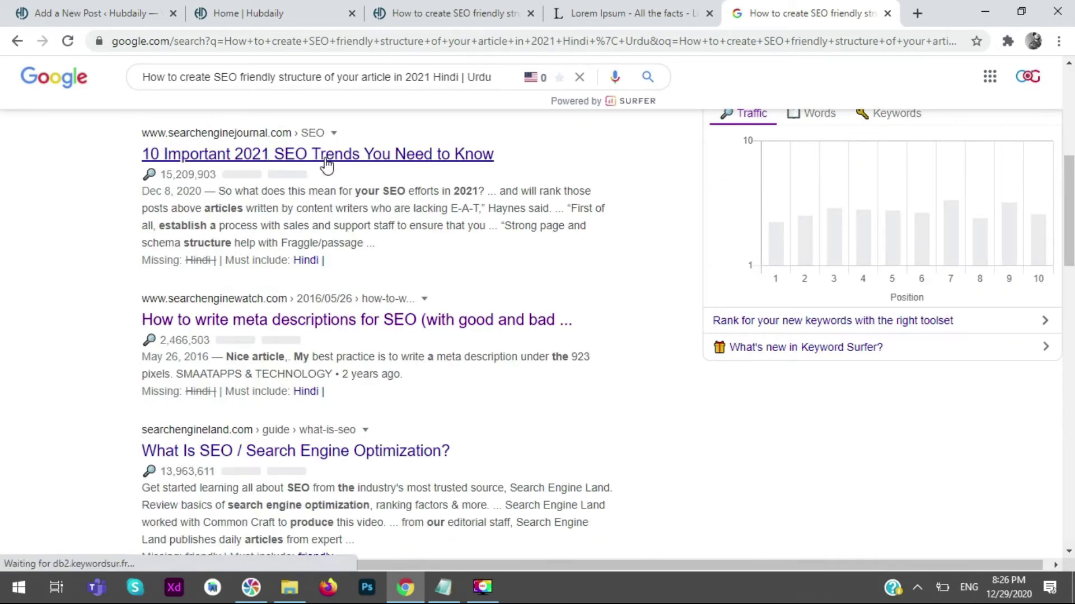
scroll(178, 320, down, 4)
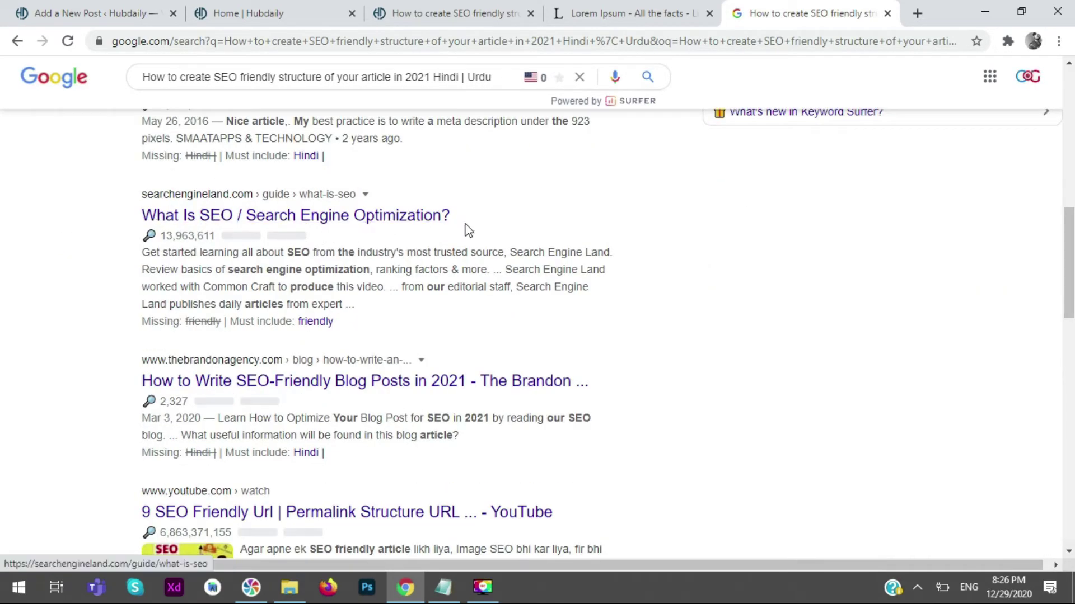
scroll(174, 307, down, 1)
scroll(124, 245, down, 4)
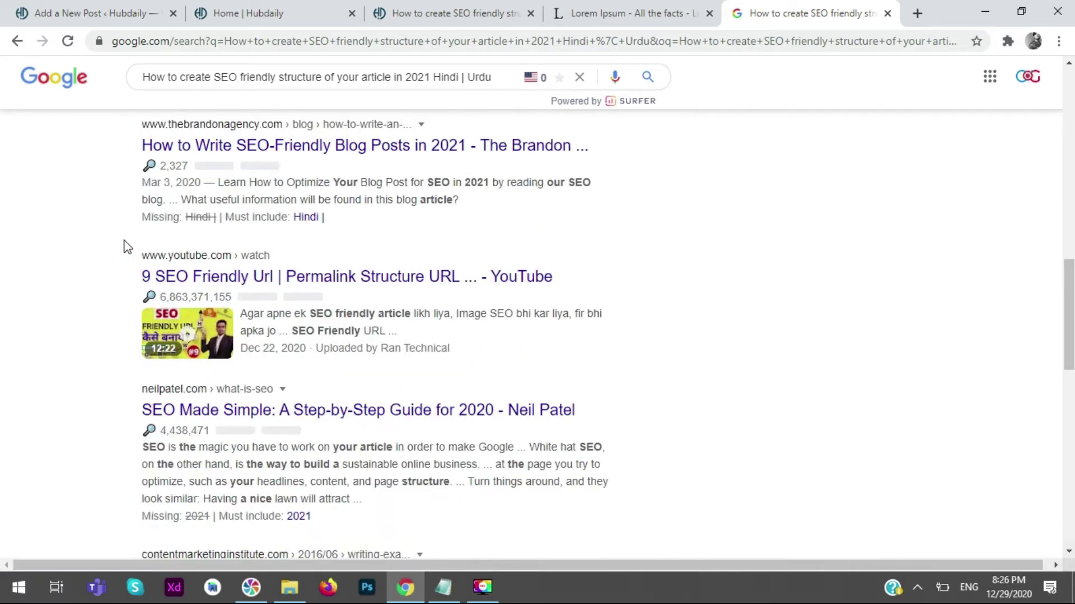
scroll(72, 252, down, 4)
scroll(61, 255, down, 3)
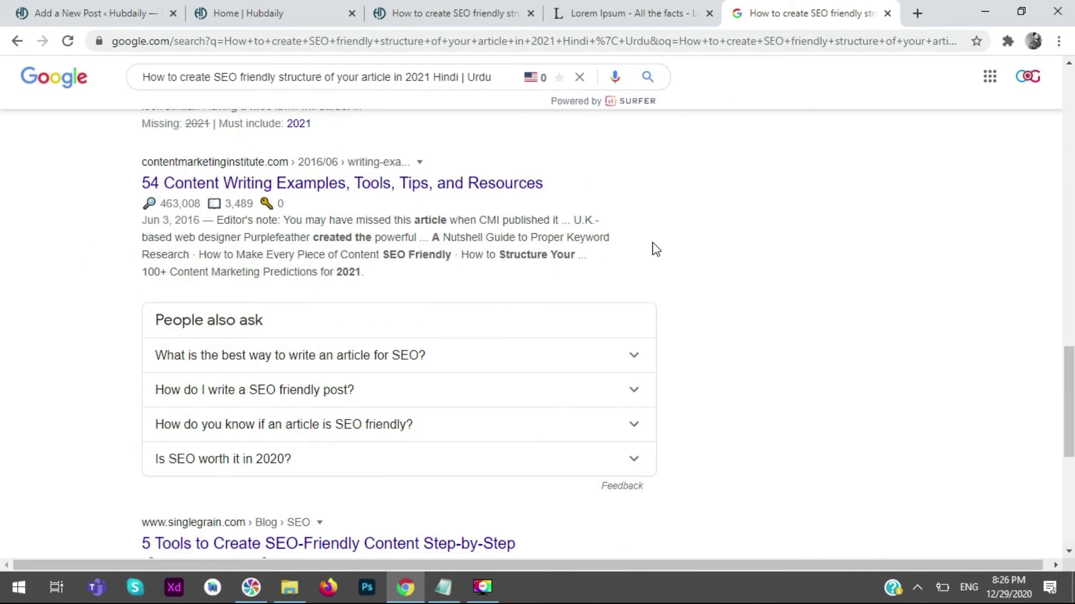
click(644, 8)
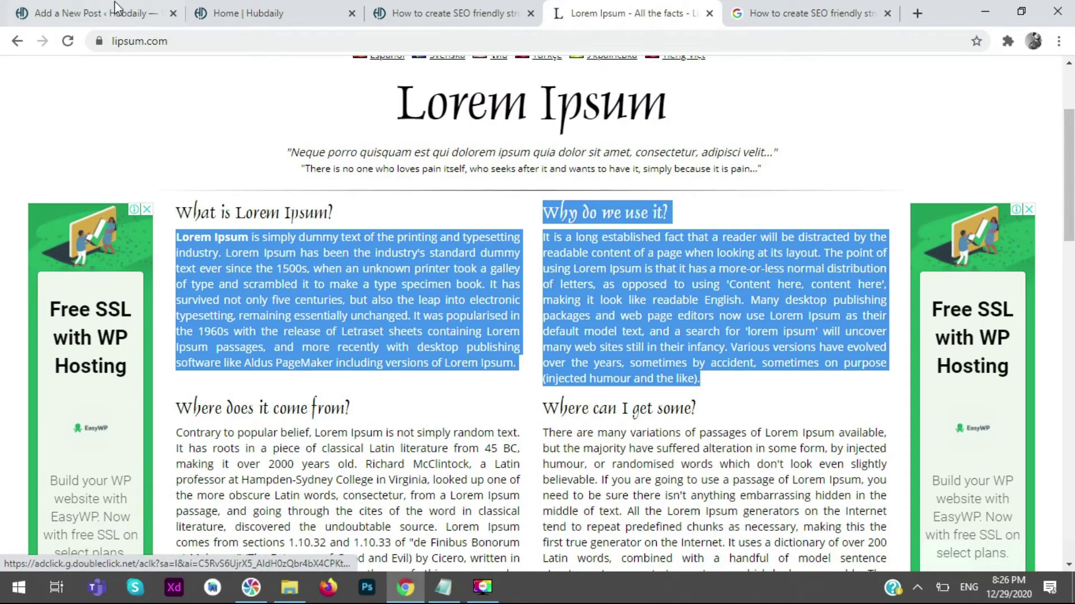
click(129, 13)
- Inspect the post's tags field, expand and collapse its categories, and check the featured image setting
scroll(705, 332, down, 1)
scroll(705, 332, down, 3)
click(907, 351)
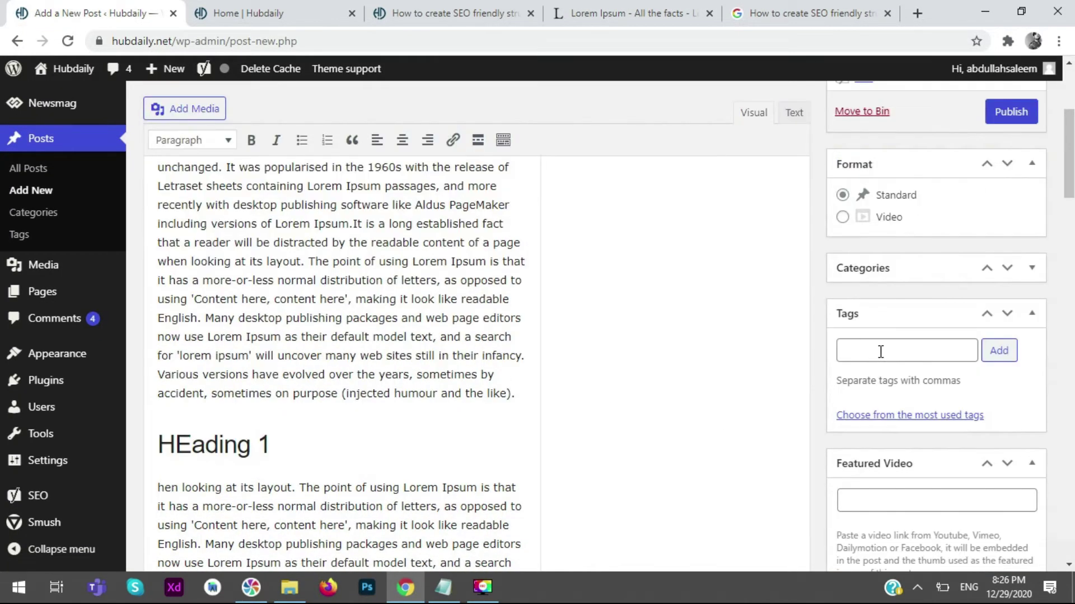
click(1007, 267)
click(1007, 268)
click(1031, 268)
click(1038, 276)
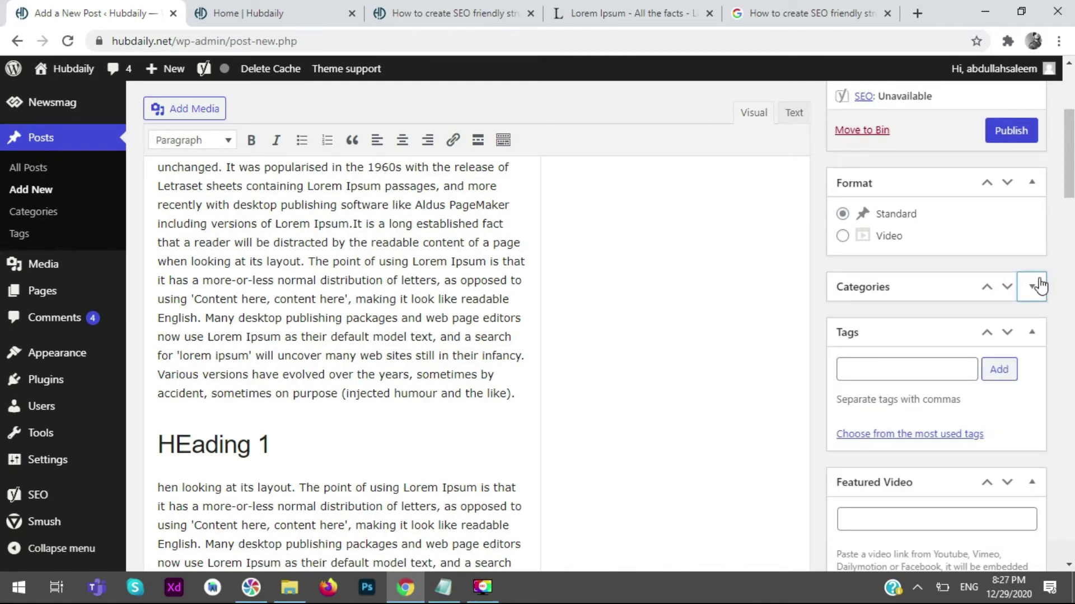
scroll(703, 229, down, 9)
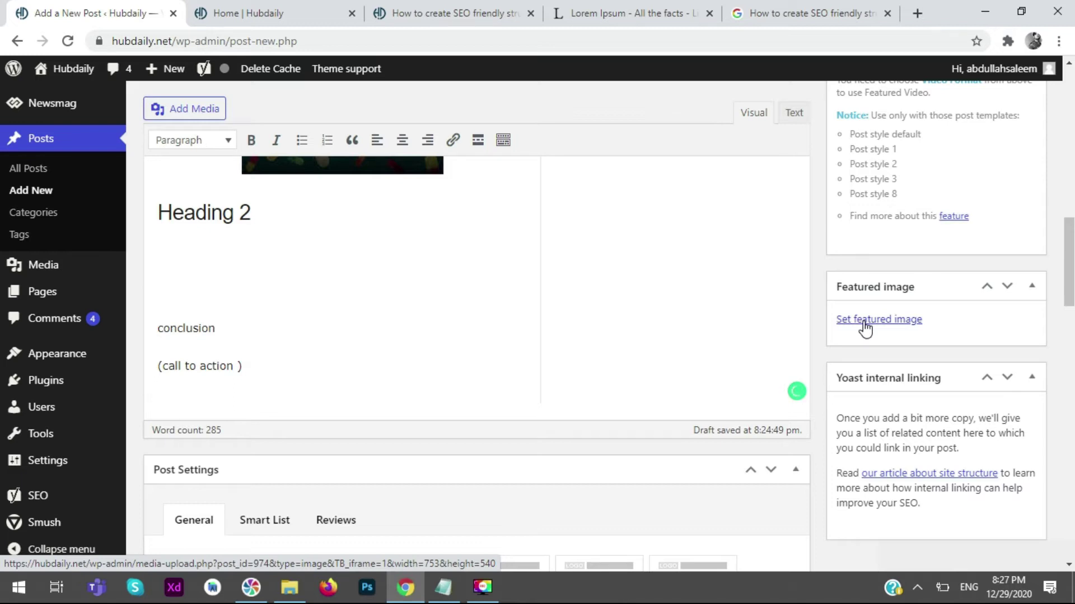
- Review the article layout around the image, Heading 2, conclusion and call to action, and return to the title
scroll(616, 405, up, 4)
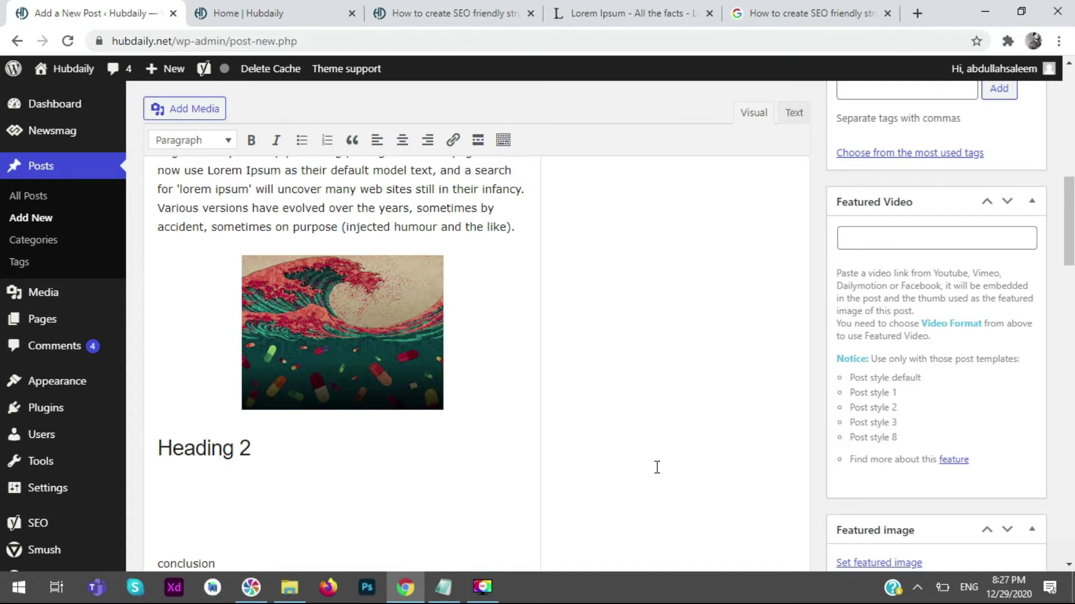
scroll(655, 465, up, 3)
scroll(653, 465, down, 4)
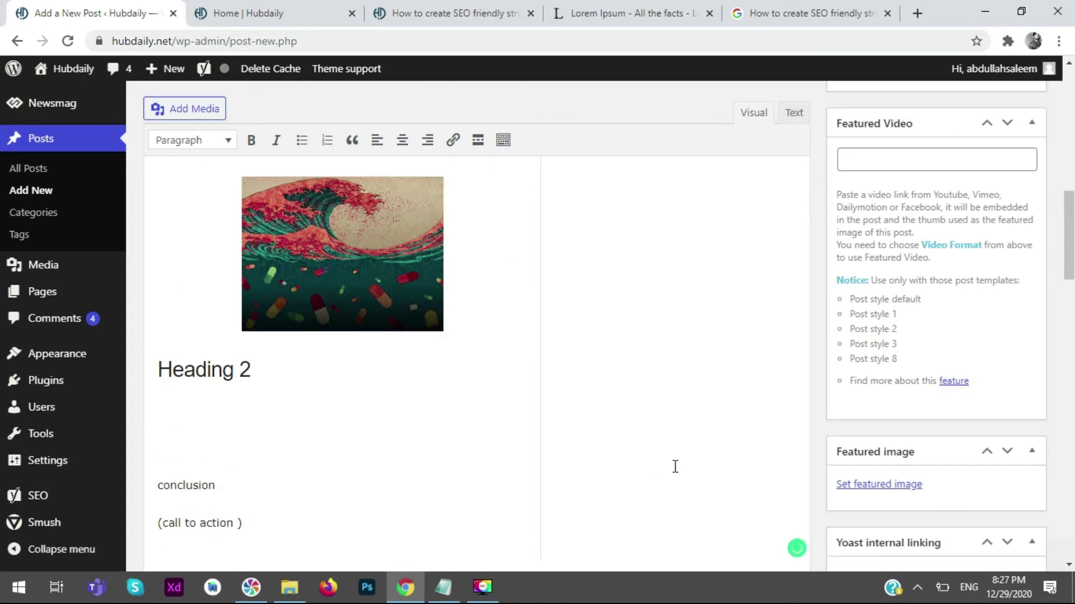
scroll(675, 466, down, 4)
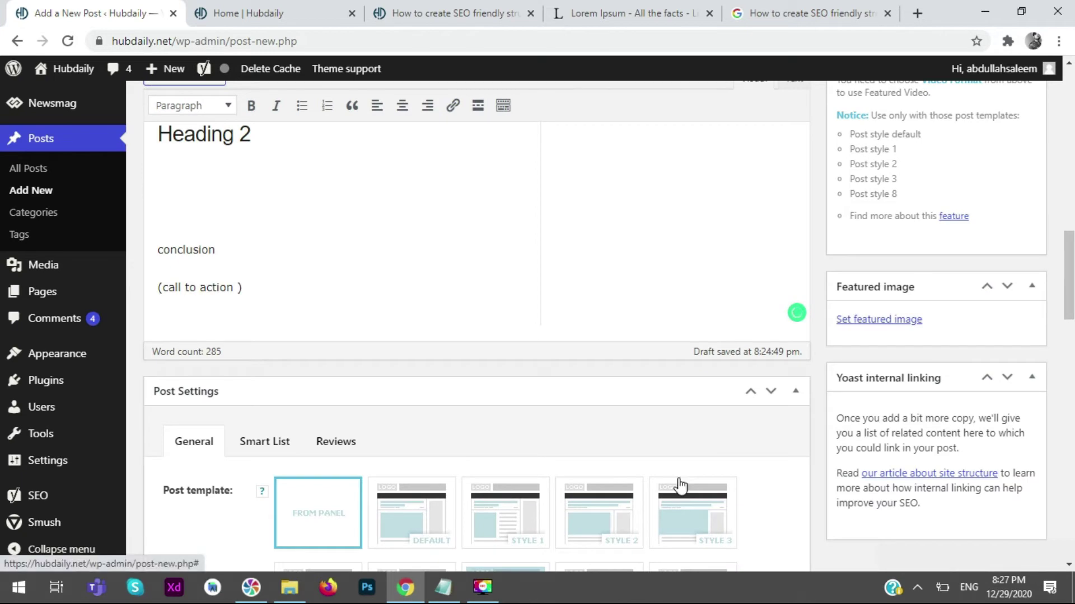
scroll(670, 473, up, 4)
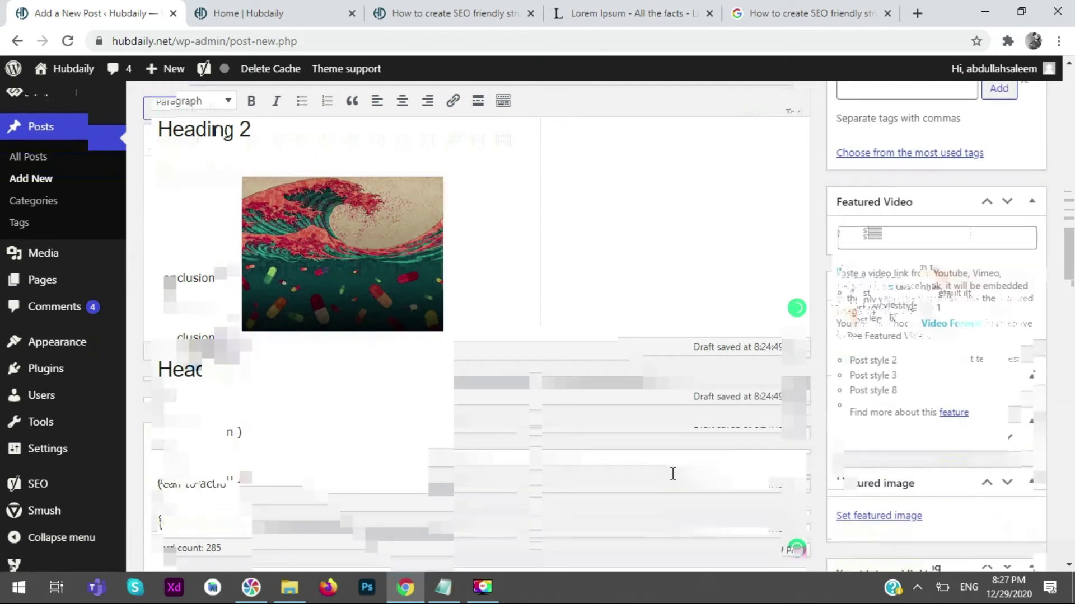
scroll(673, 473, up, 6)
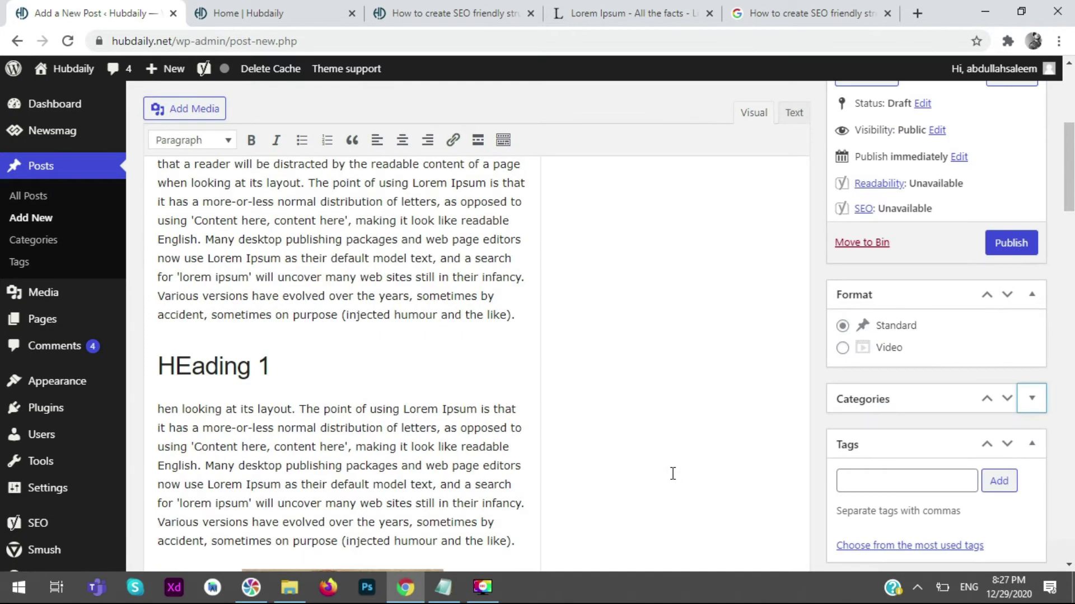
scroll(673, 474, up, 5)
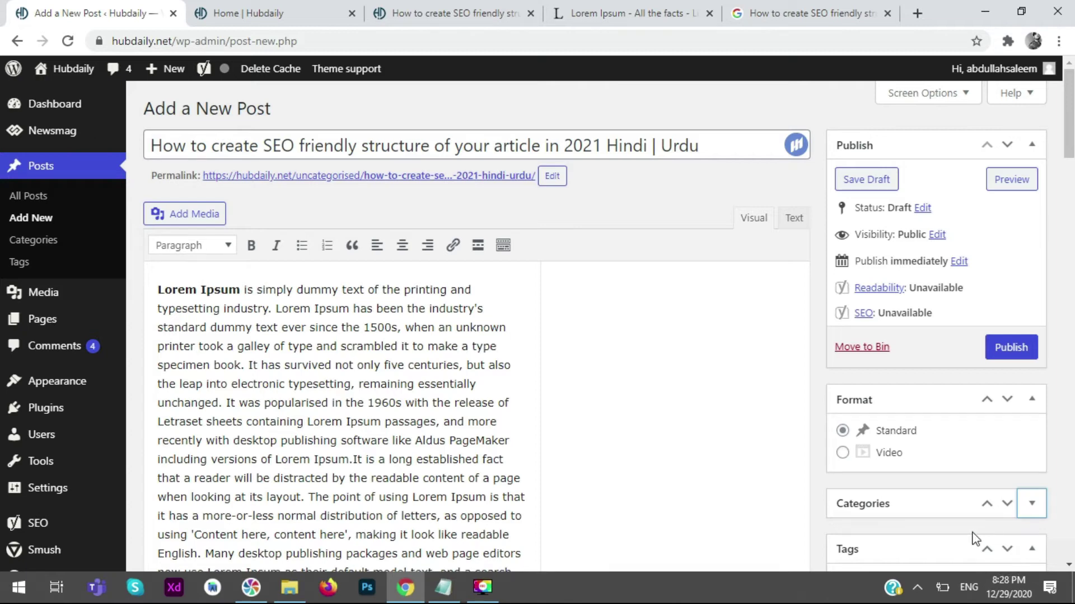
- Open the Headline Studio analysis of the post title and review its suggestions and the article body
click(756, 144)
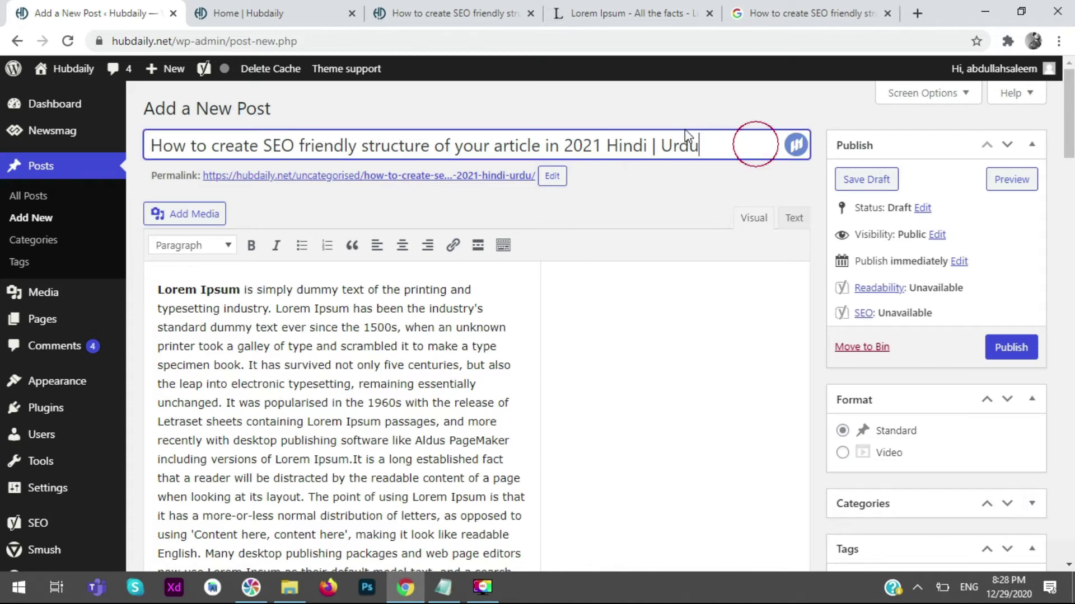
drag(756, 145, 146, 132)
click(794, 144)
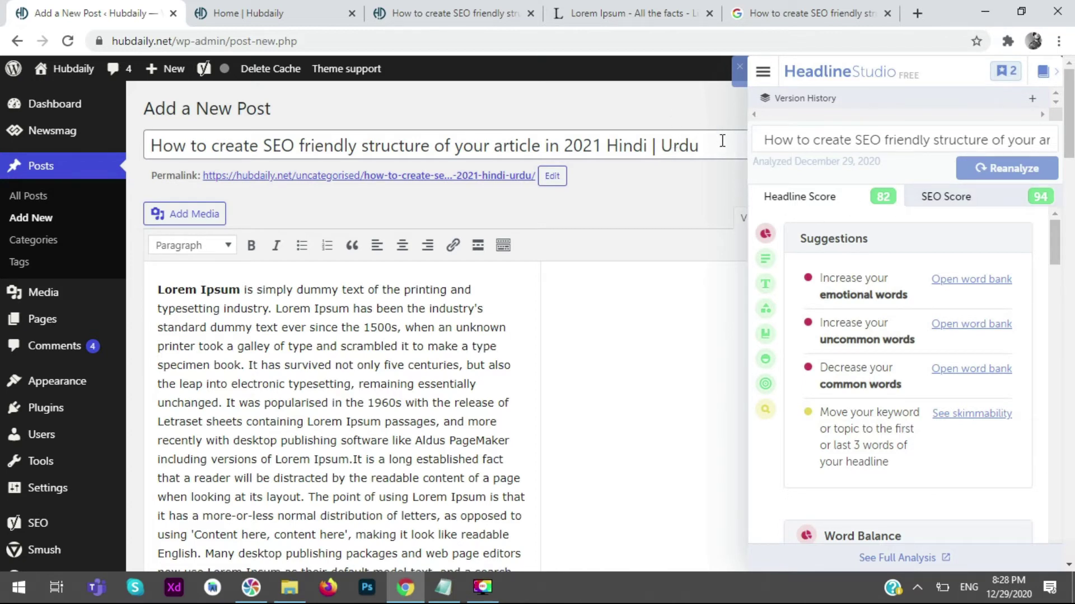
drag(547, 417, 233, 291)
click(565, 337)
scroll(563, 328, down, 2)
scroll(563, 328, down, 3)
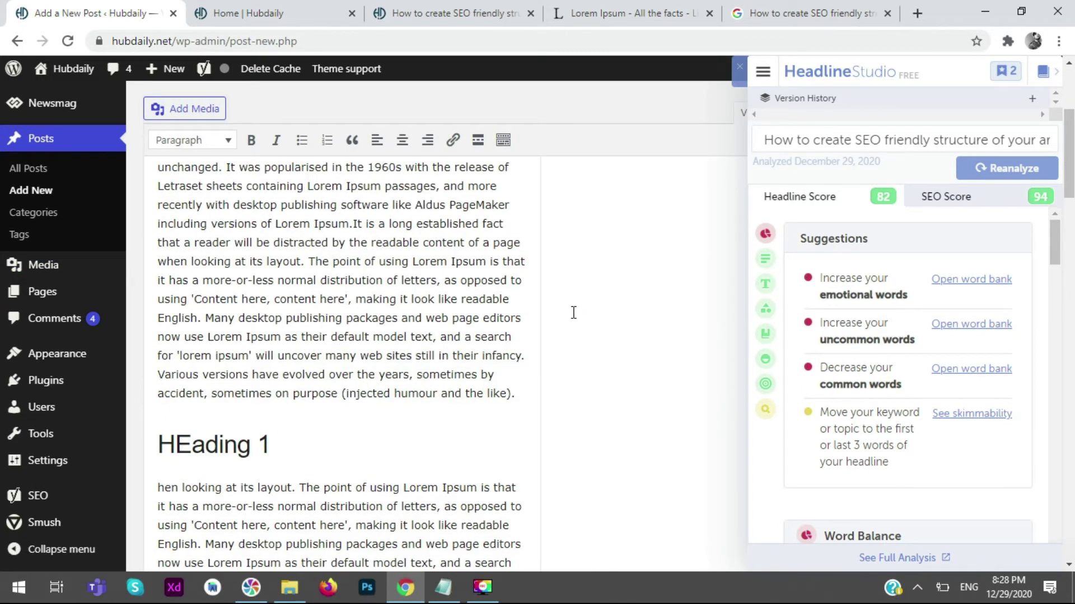
scroll(573, 313, down, 5)
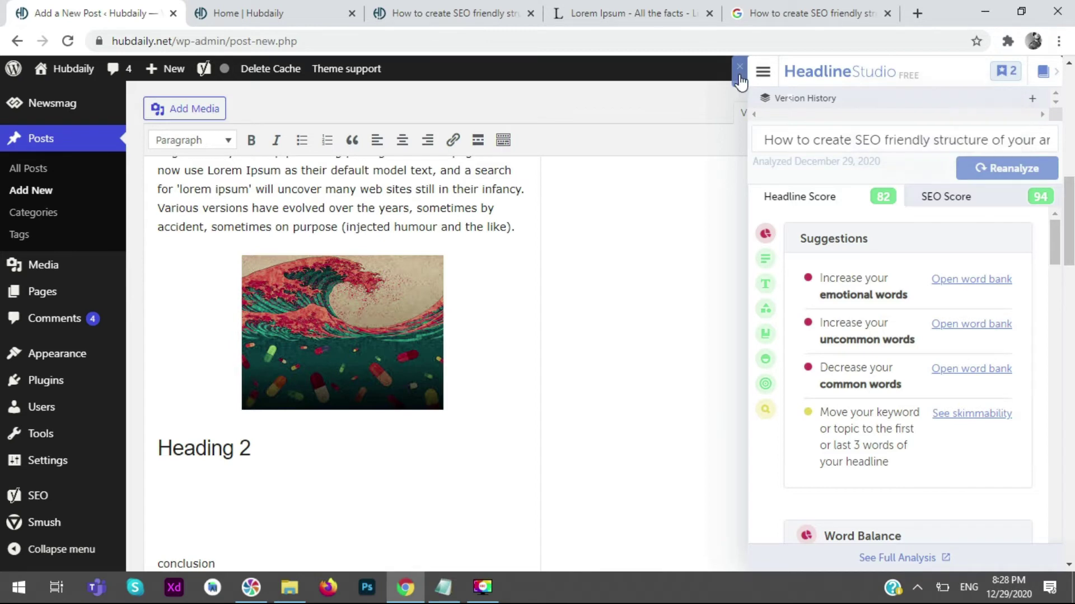
- Expand the SEO analysis in the Yoast SEO Premium section and examine the listed problems
scroll(637, 258, down, 15)
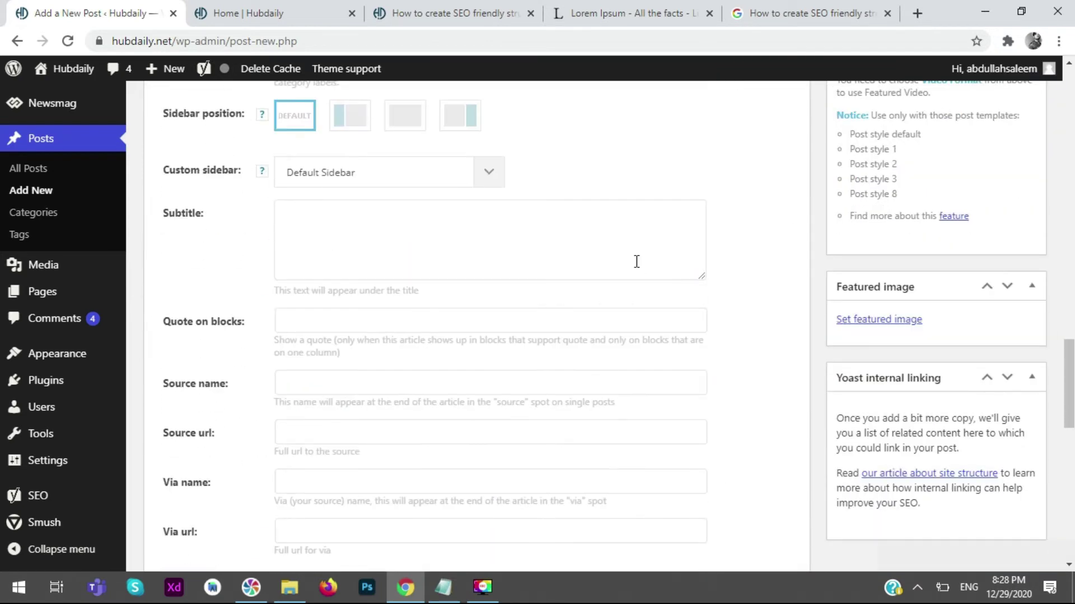
scroll(636, 260, down, 10)
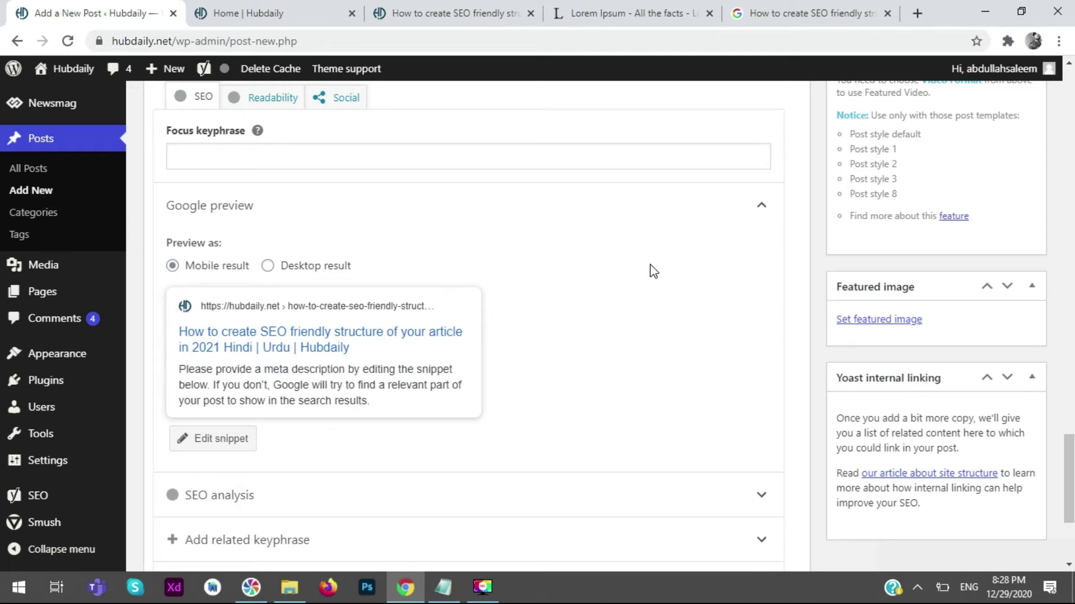
scroll(661, 280, down, 4)
click(675, 307)
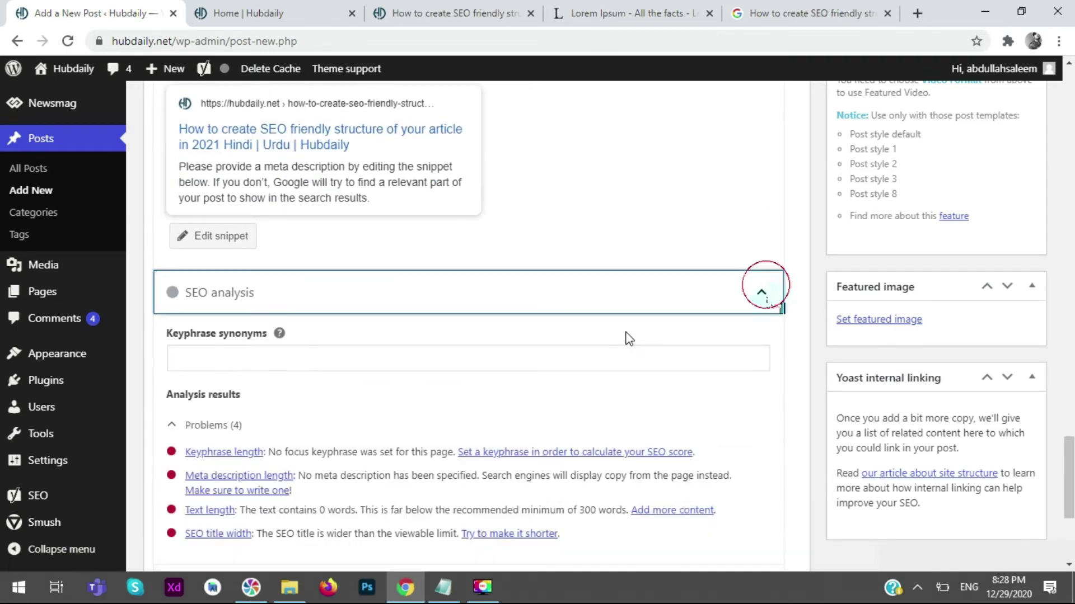
scroll(513, 211, down, 5)
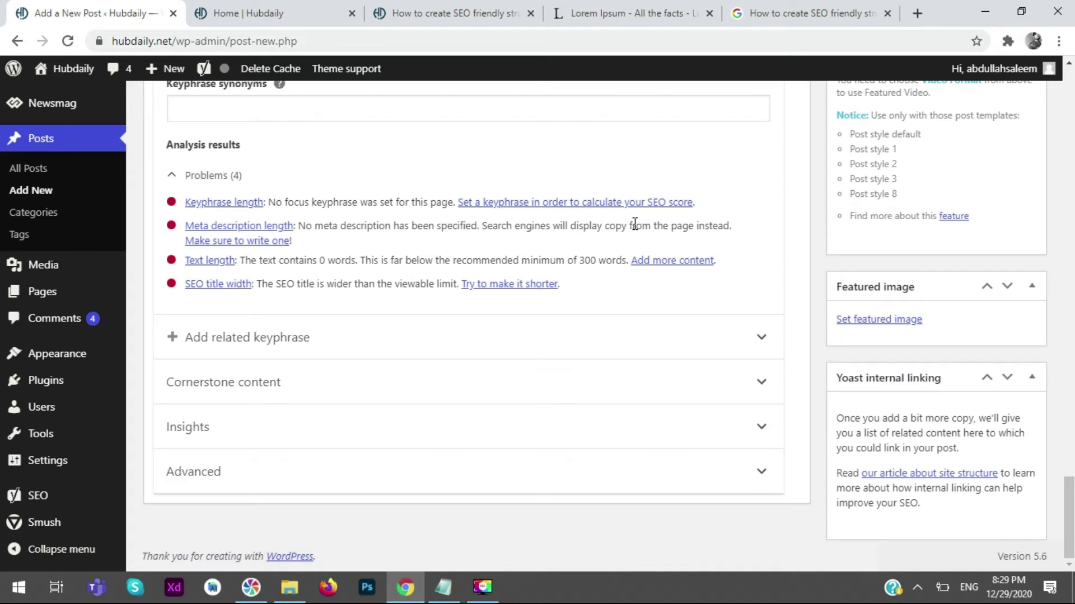
- Review the page from the Yoast SEO section up through the post settings and article body, and select the full title
scroll(663, 224, up, 5)
scroll(673, 219, up, 7)
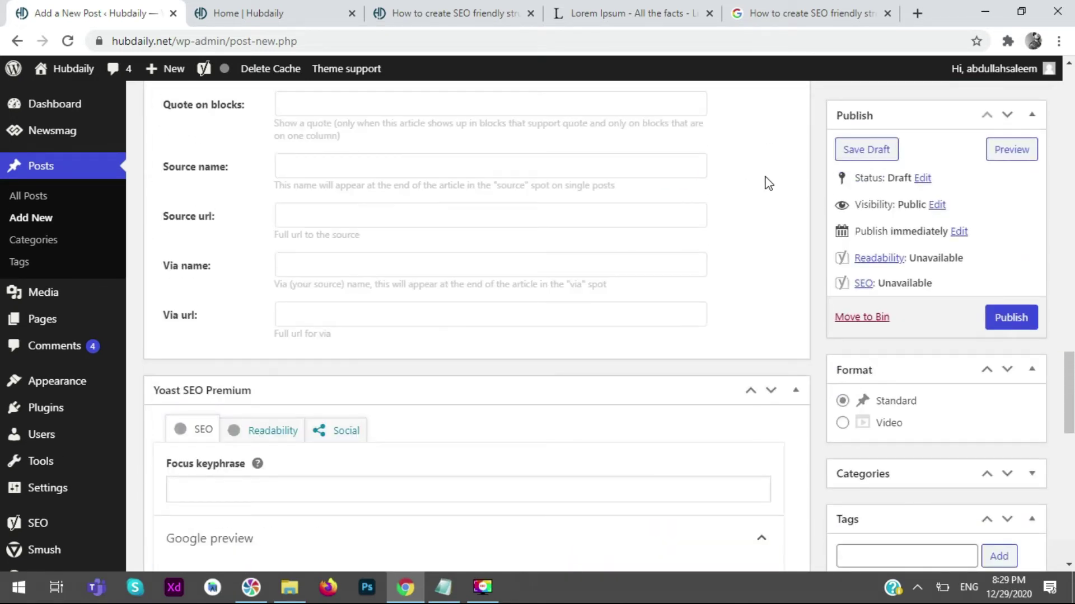
scroll(773, 183, up, 8)
scroll(772, 182, up, 1)
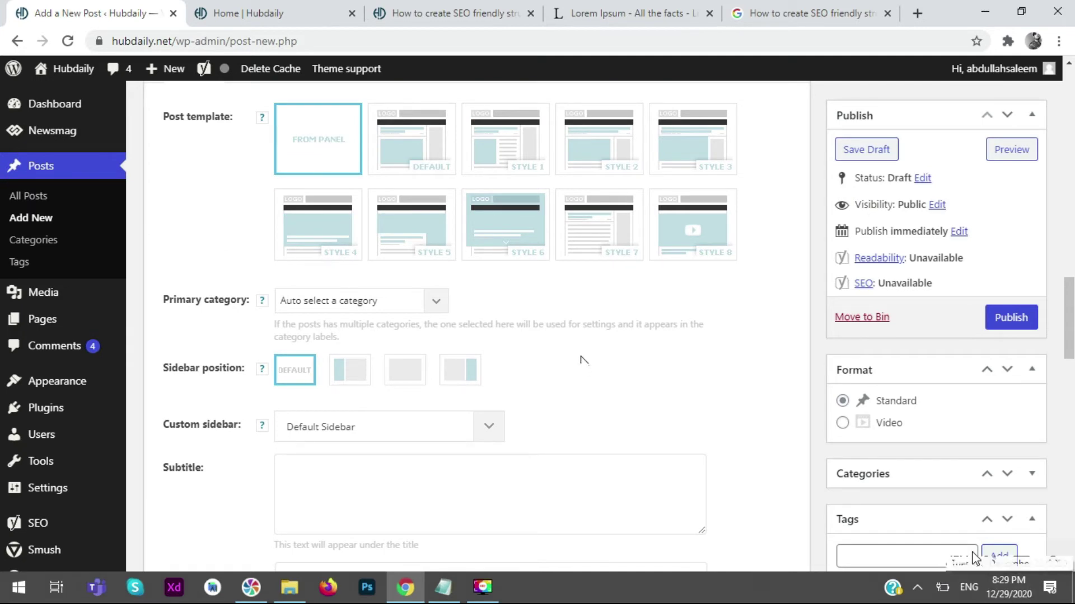
scroll(634, 413, up, 2)
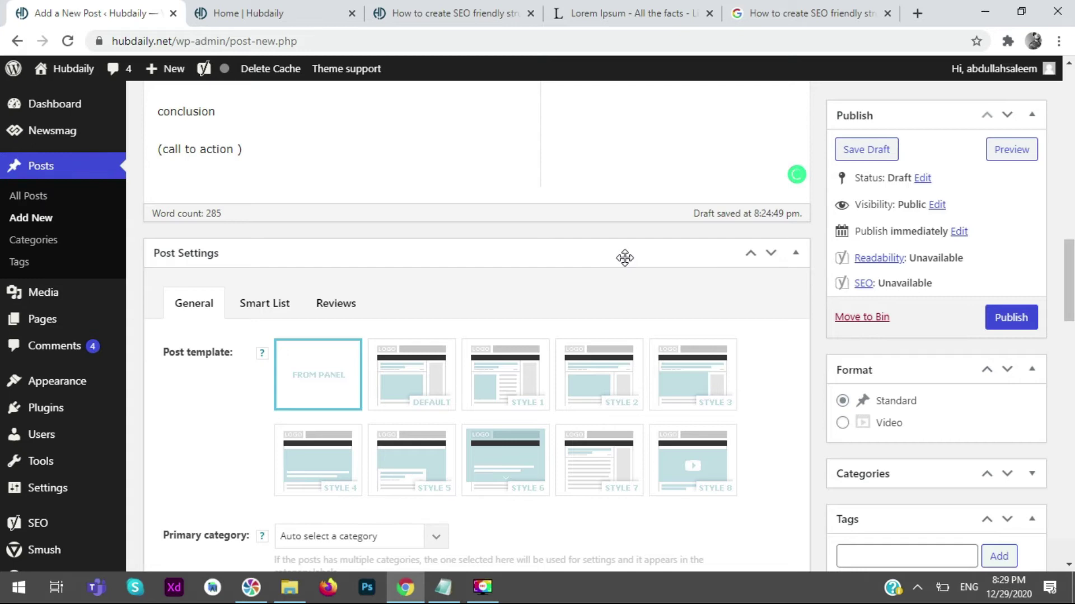
scroll(652, 276, up, 5)
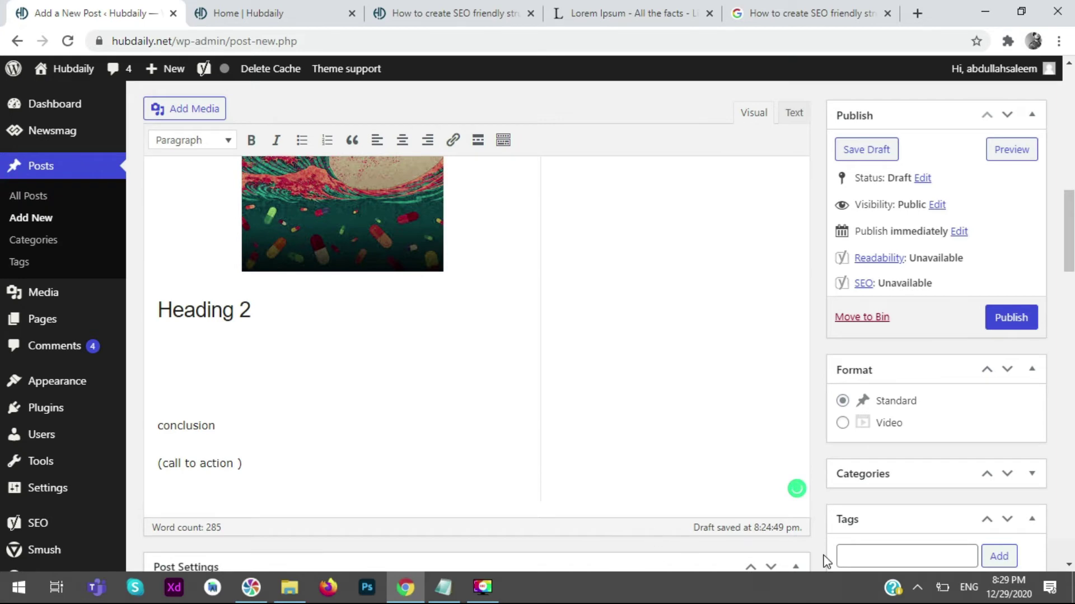
scroll(636, 465, up, 5)
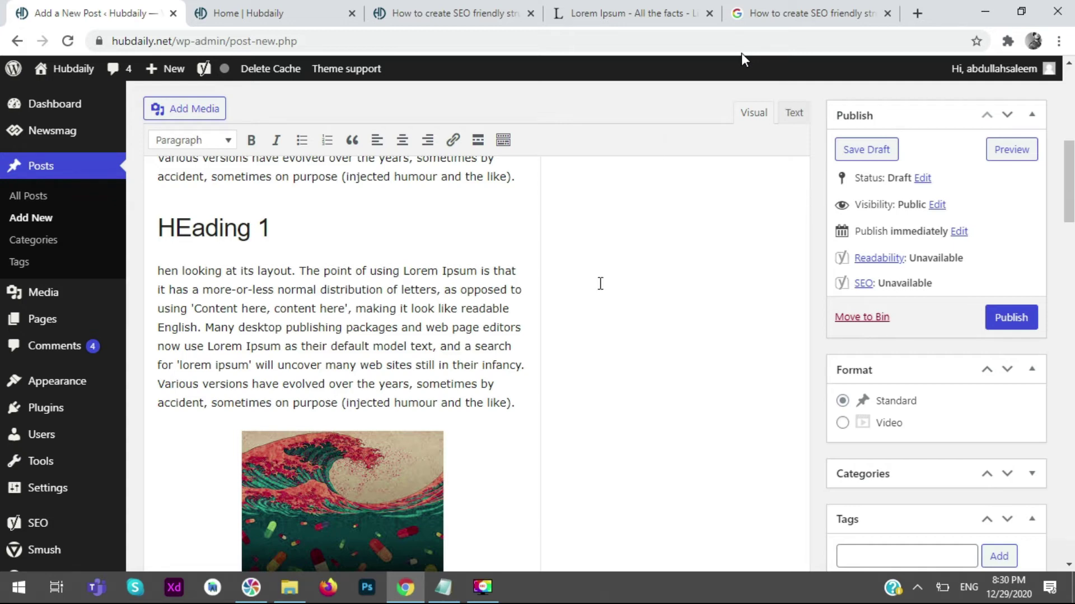
scroll(600, 283, up, 4)
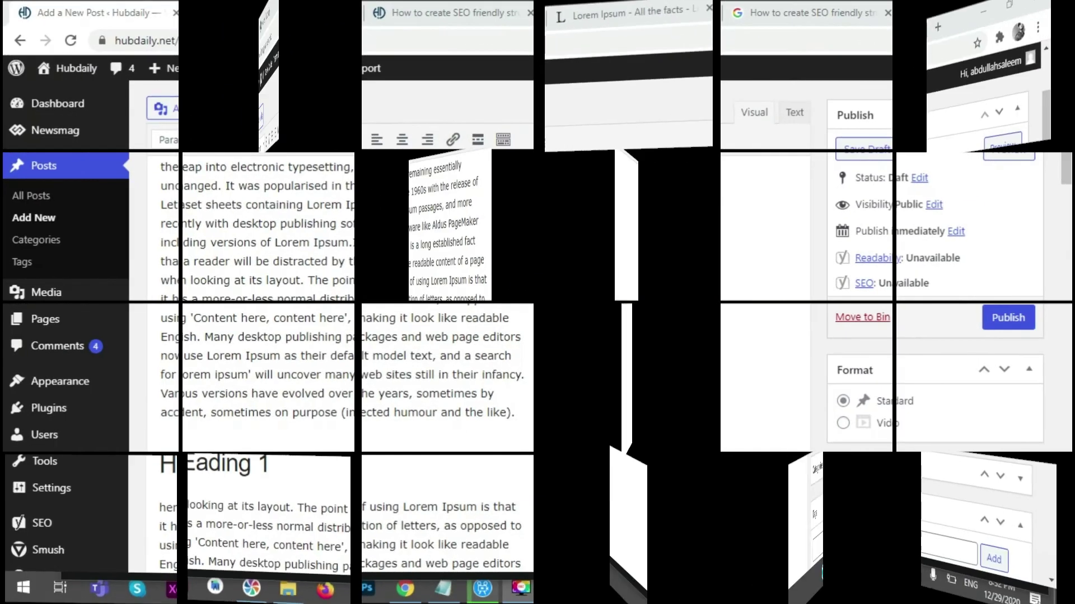
scroll(650, 372, up, 4)
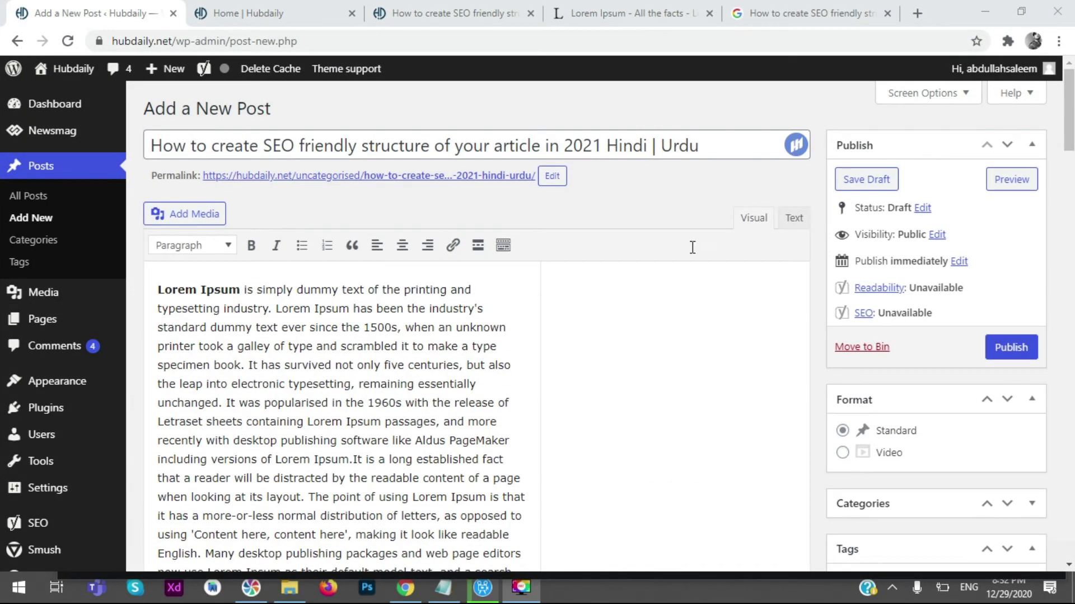
drag(735, 140, 140, 143)
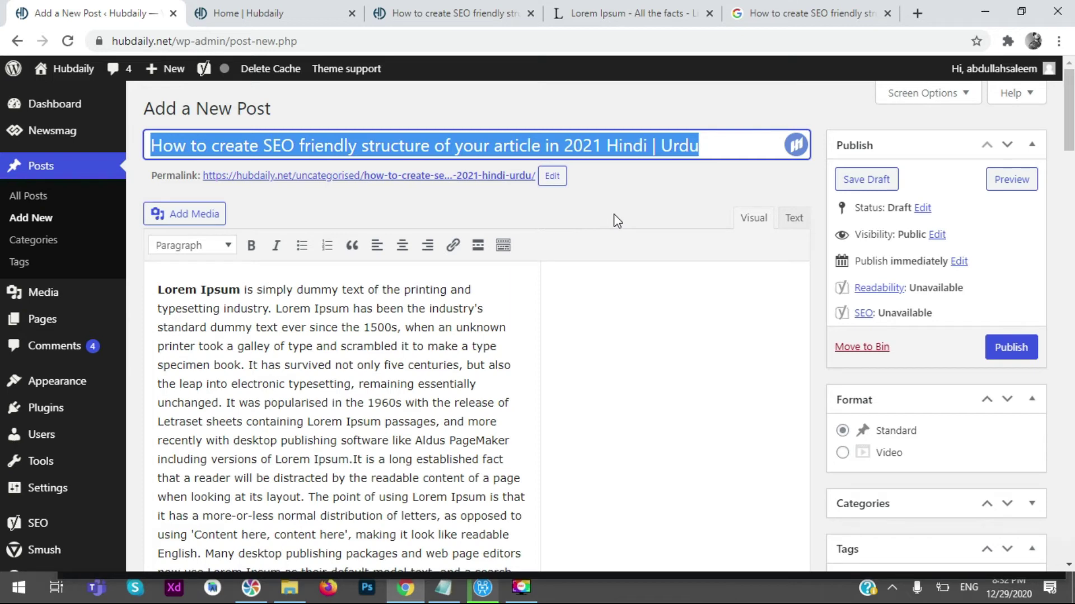
- Retitle the post "best alternatives to pubg" and check its Headline Score and SEO Score in Headline Studio
text(best alter)
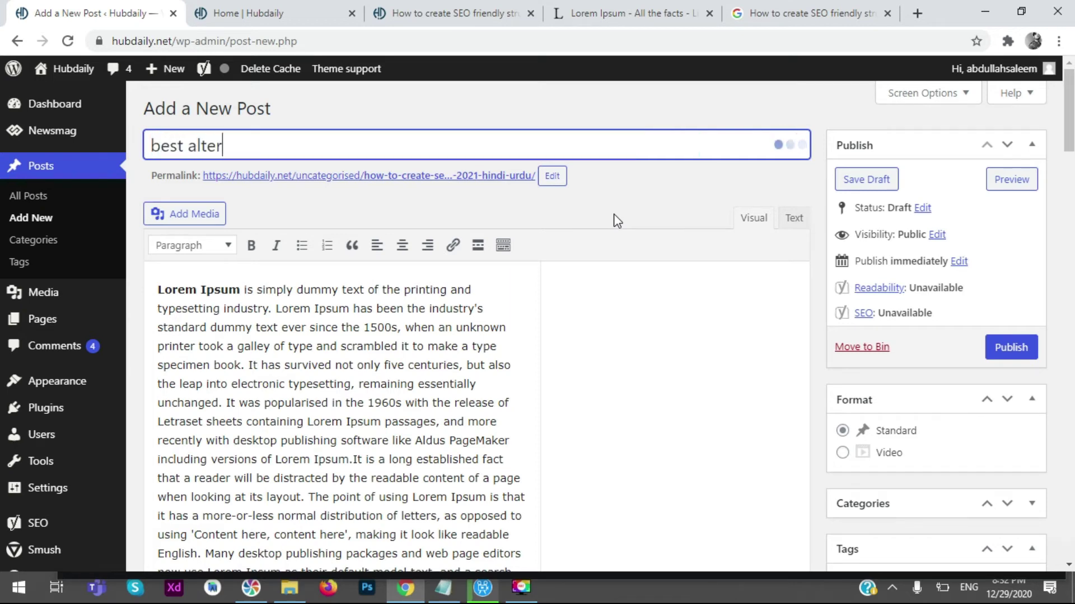
text(natives to pubg)
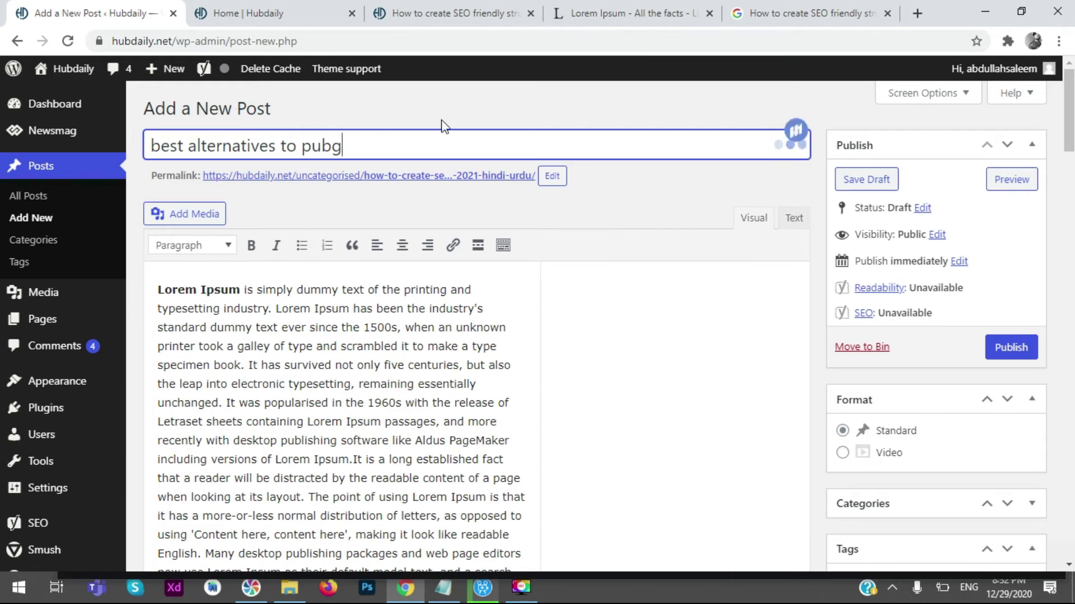
click(793, 147)
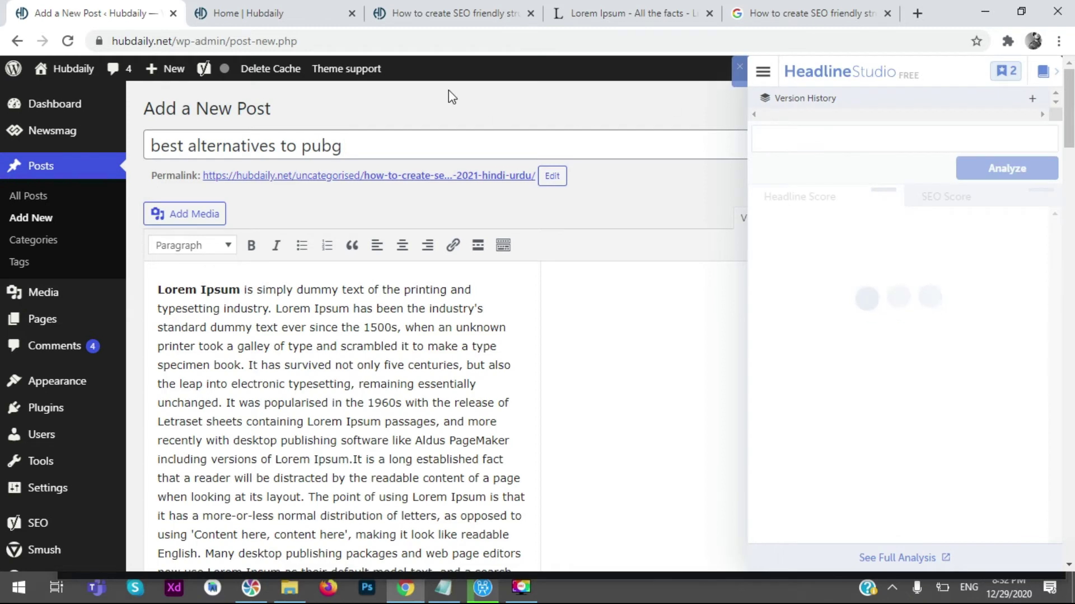
triple_click(153, 144)
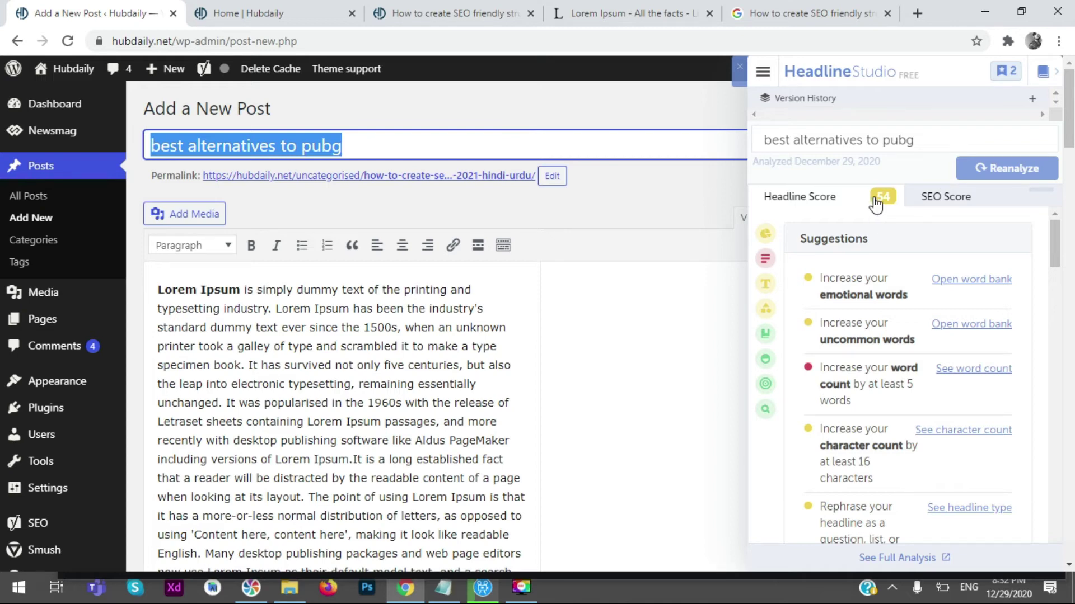
click(937, 206)
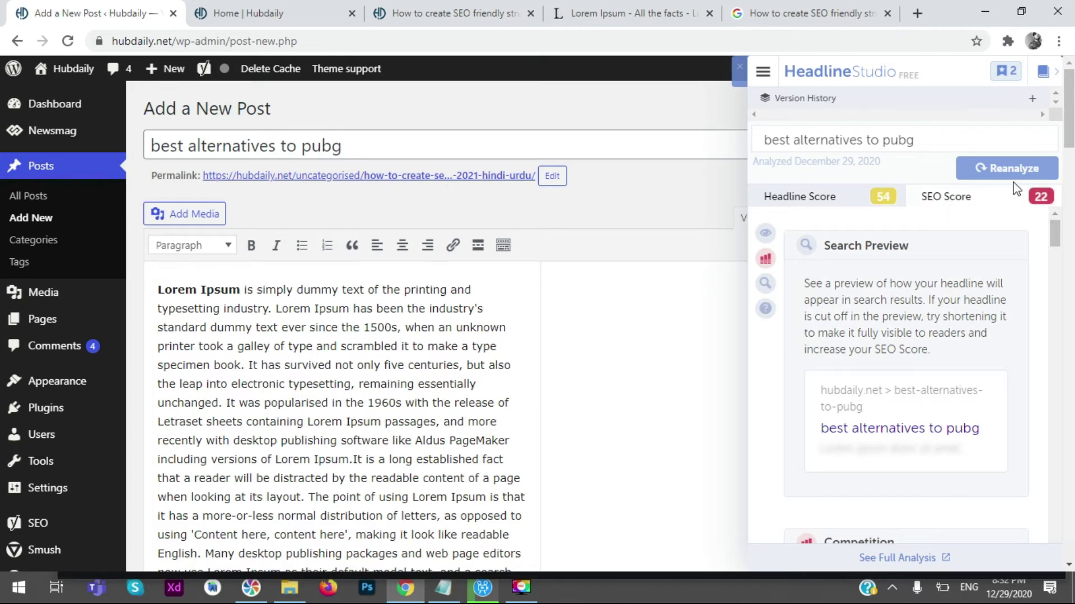
click(740, 66)
- Search Google for "best alternatives to pubg"
click(786, 12)
click(656, 39)
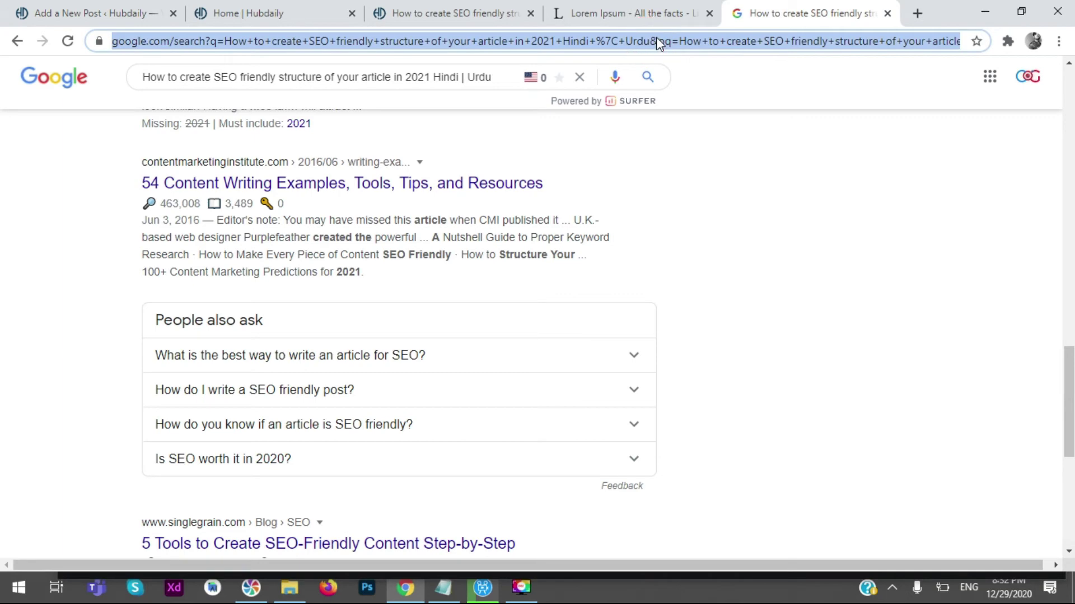
text(best alternatives to pubg)
key(Return)
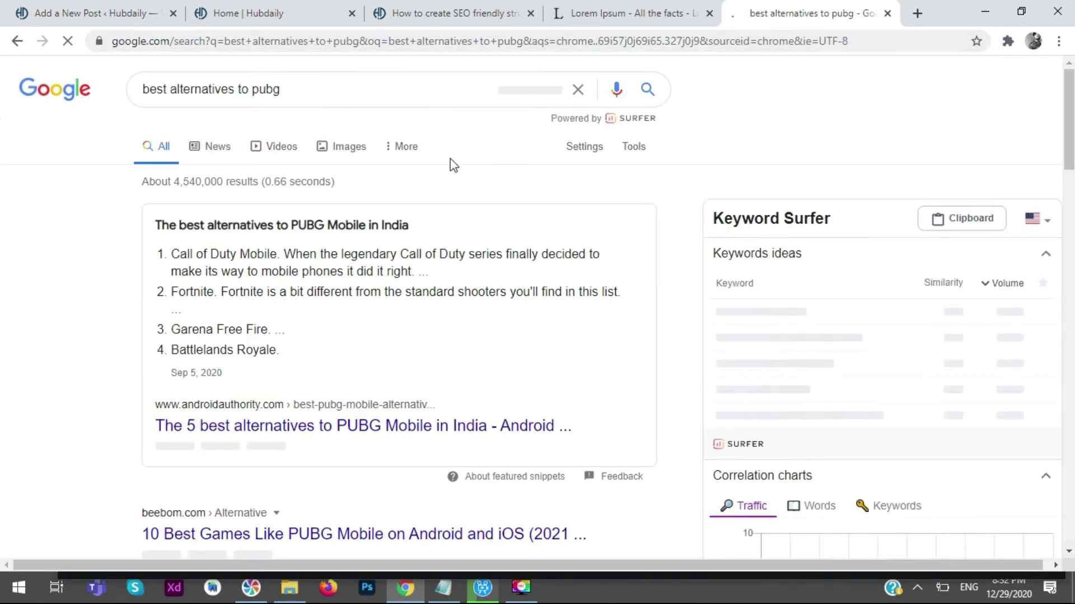
- Open the first Android Authority result, two Beebom results and the NDTV result in separate tabs, and review the results page
scroll(1, 305, down, 1)
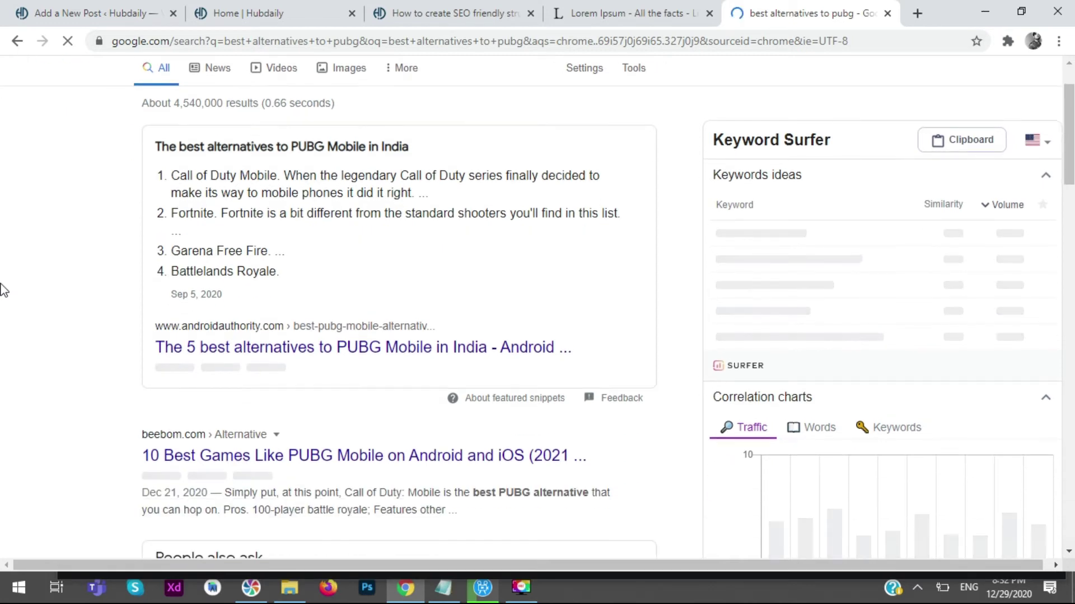
scroll(2, 289, down, 2)
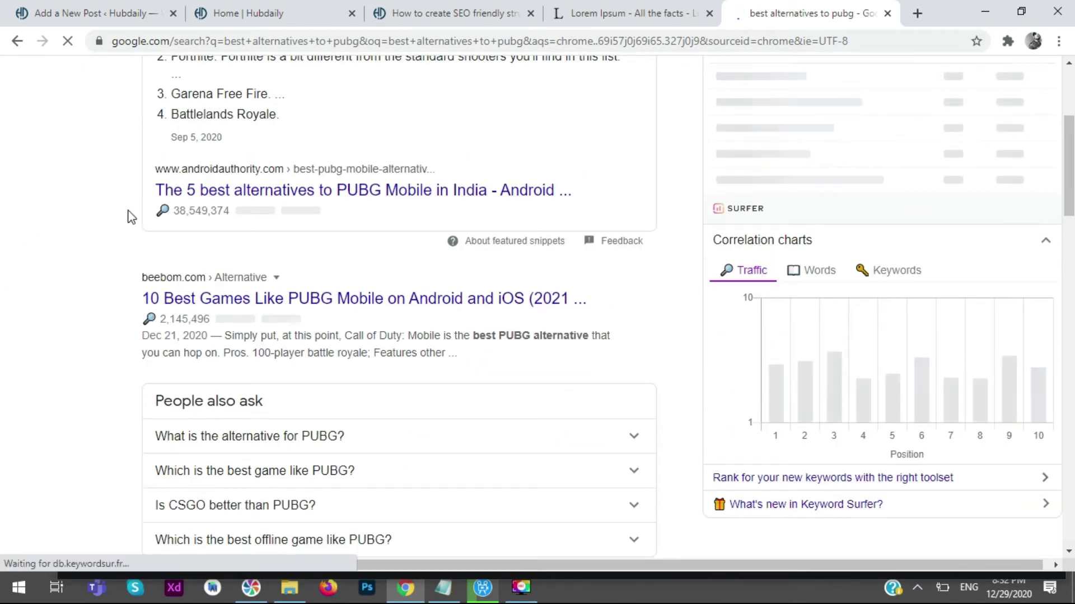
middle_click(262, 192)
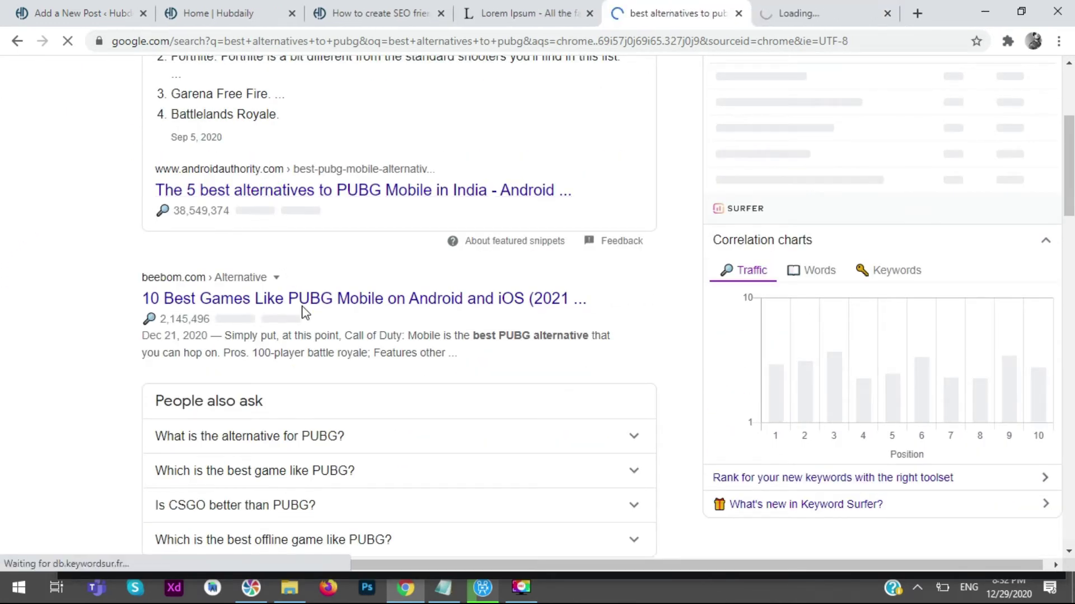
middle_click(306, 311)
scroll(120, 283, down, 5)
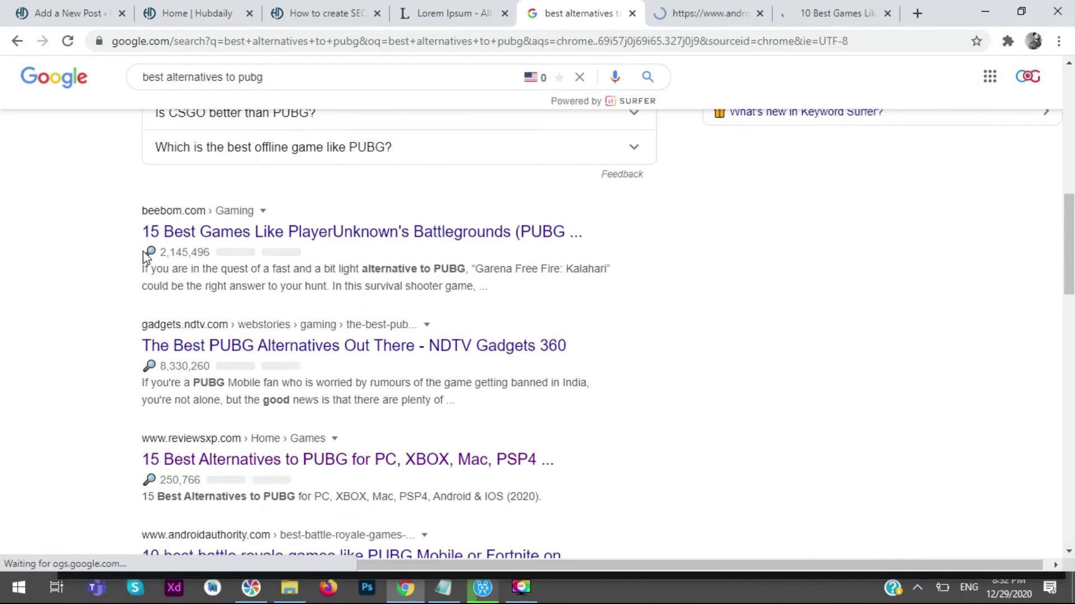
scroll(144, 257, down, 1)
middle_click(206, 179)
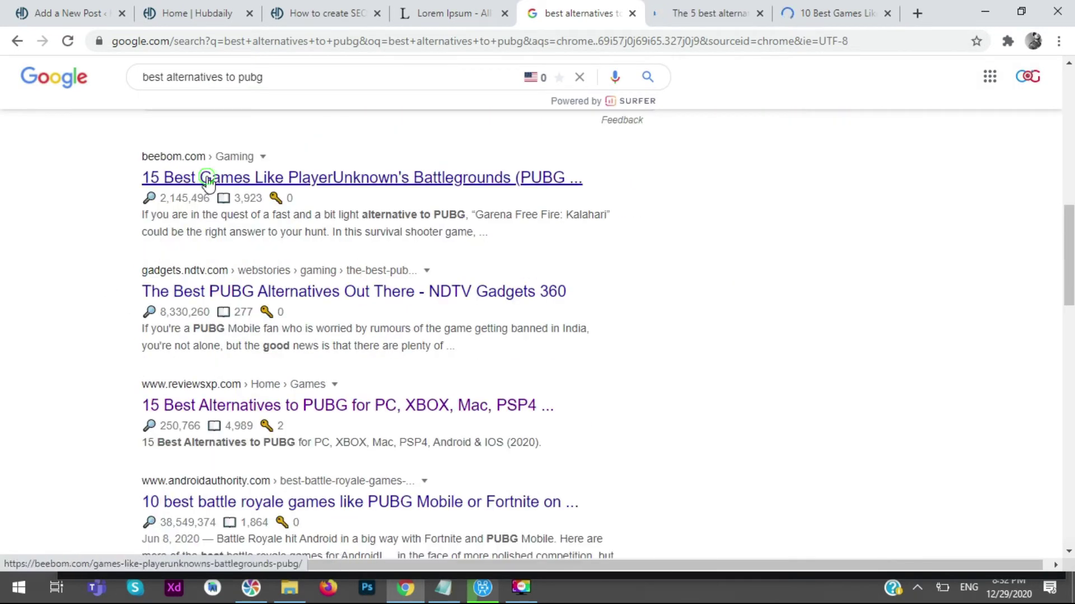
middle_click(261, 291)
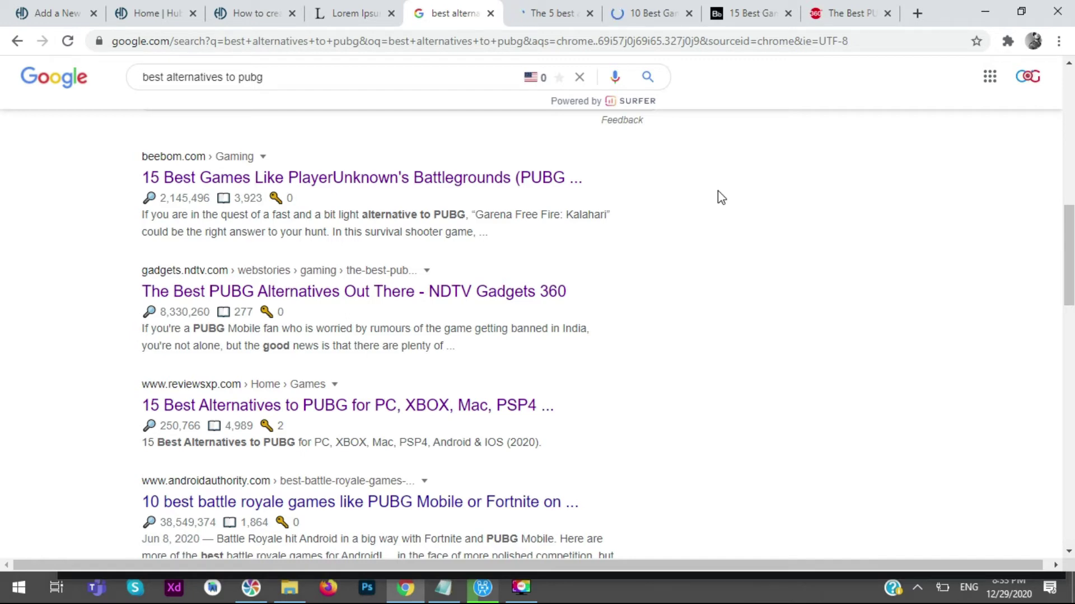
drag(1069, 224, 1069, 87)
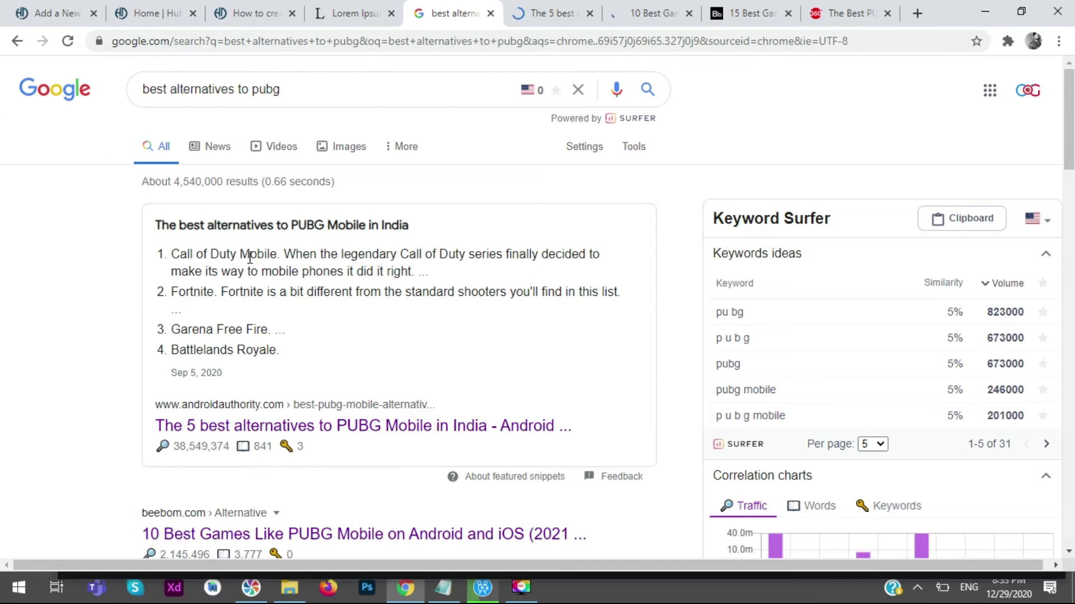
scroll(60, 259, down, 4)
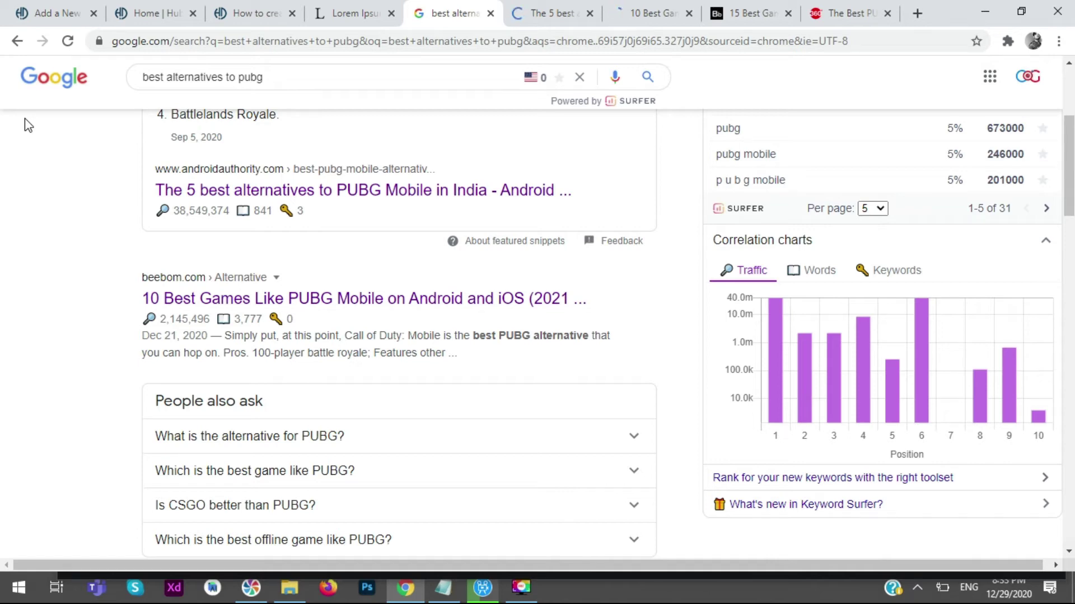
- Open the Android Authority article on PUBG Mobile alternatives and examine its lead image and introductory paragraph
click(562, 13)
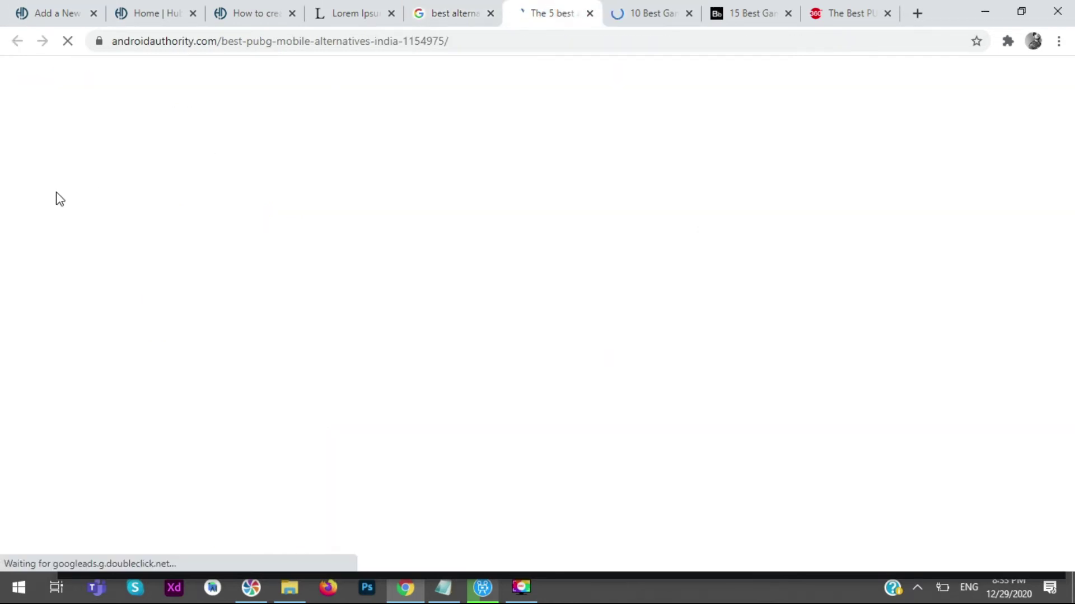
scroll(3, 268, down, 4)
scroll(2, 255, down, 6)
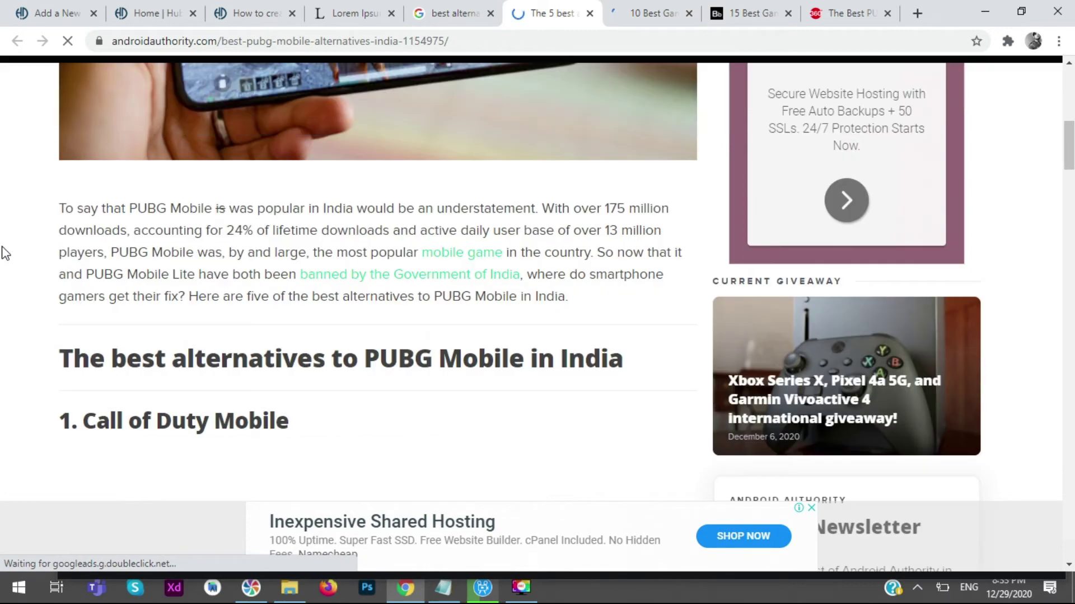
scroll(5, 240, up, 10)
scroll(33, 224, down, 8)
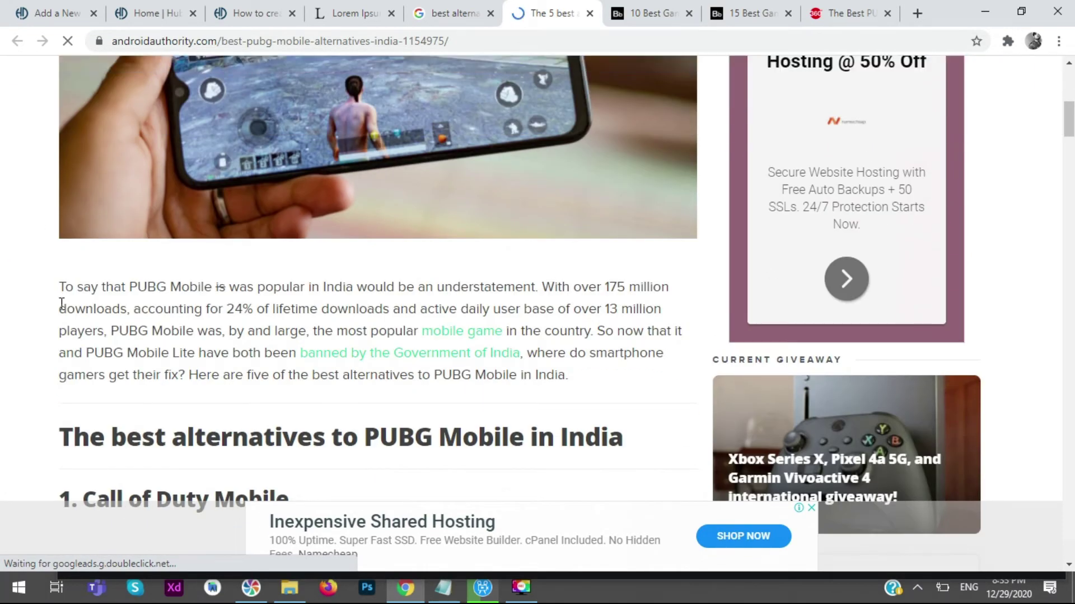
drag(58, 287, 595, 381)
- Examine the article's main heading, its numbered game subheadings, embedded videos and Google Play download link
scroll(9, 262, down, 3)
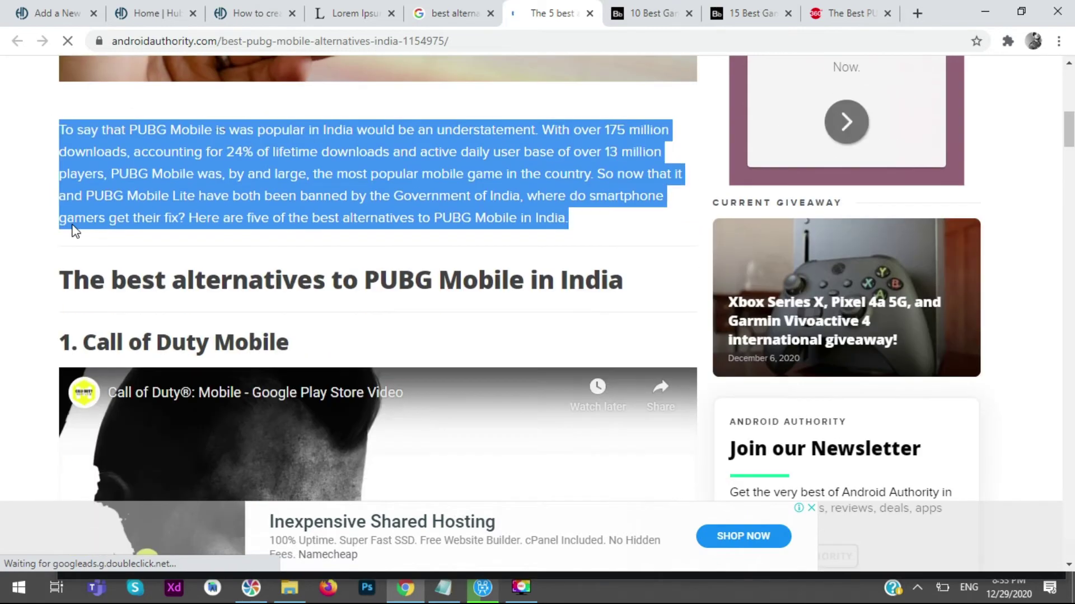
drag(636, 283, 3, 282)
scroll(3, 282, down, 3)
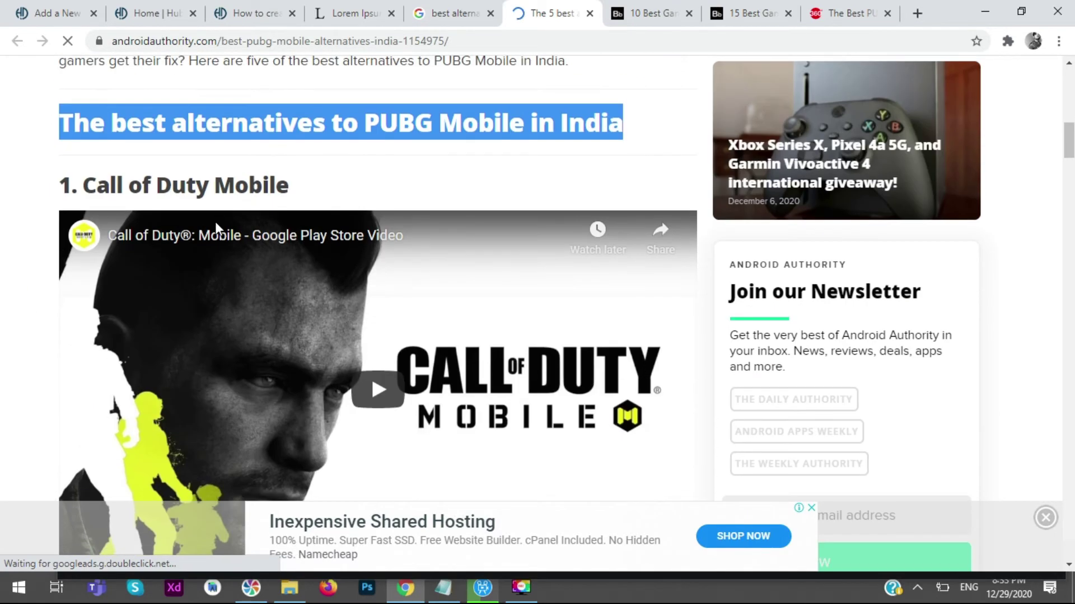
drag(360, 188, 3, 182)
scroll(2, 185, down, 4)
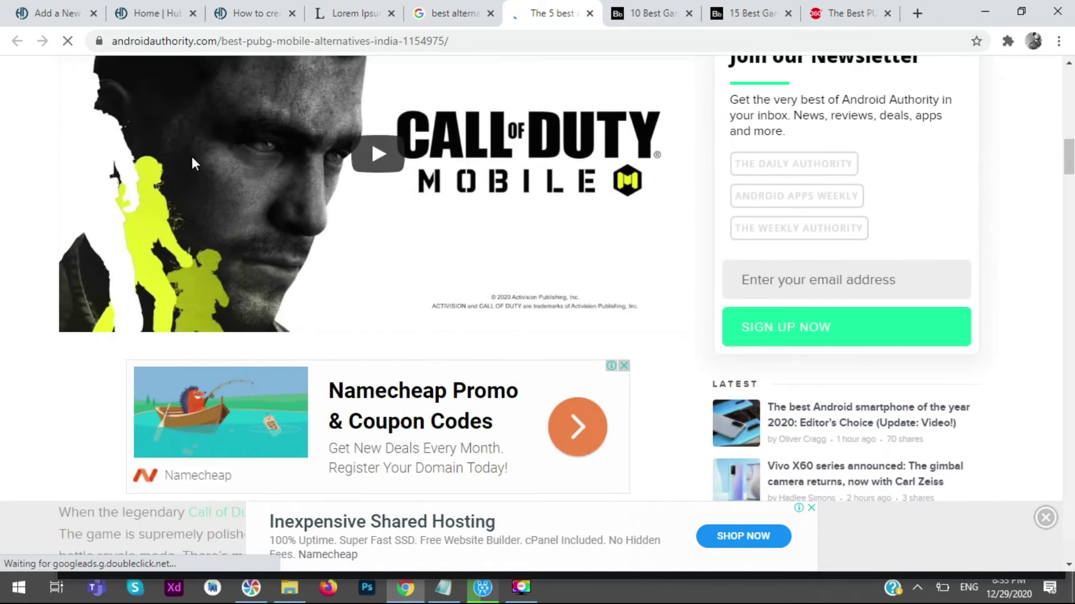
scroll(3, 224, down, 6)
scroll(3, 224, down, 5)
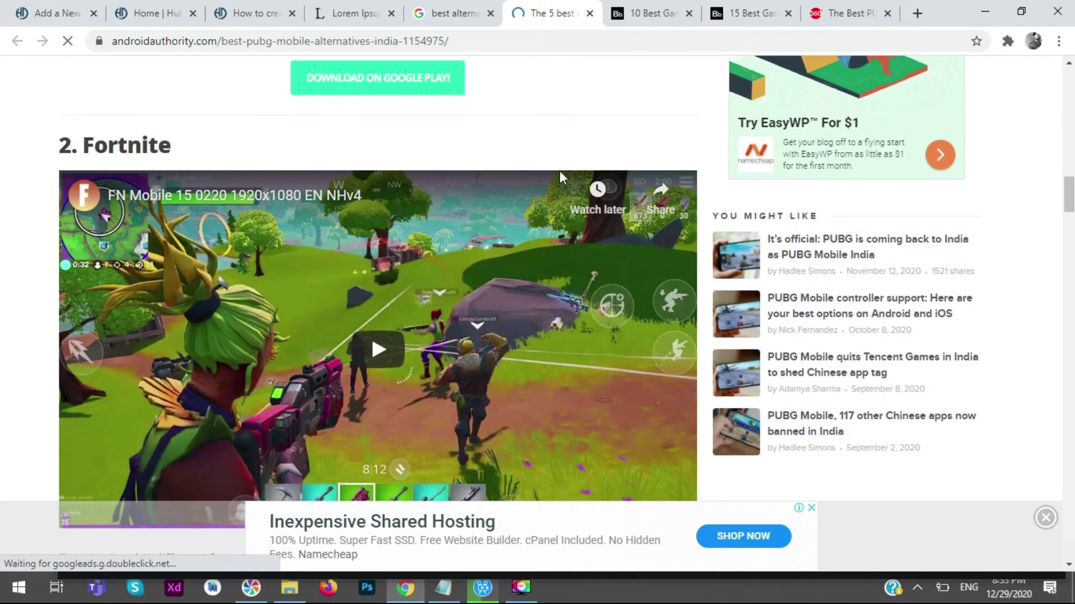
scroll(576, 184, up, 3)
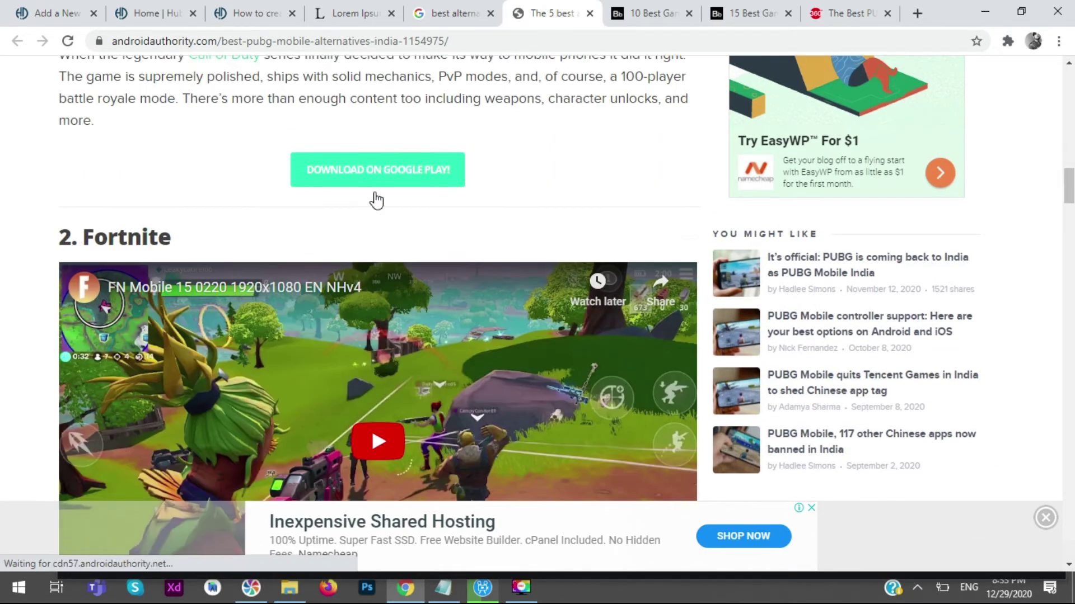
scroll(531, 241, up, 16)
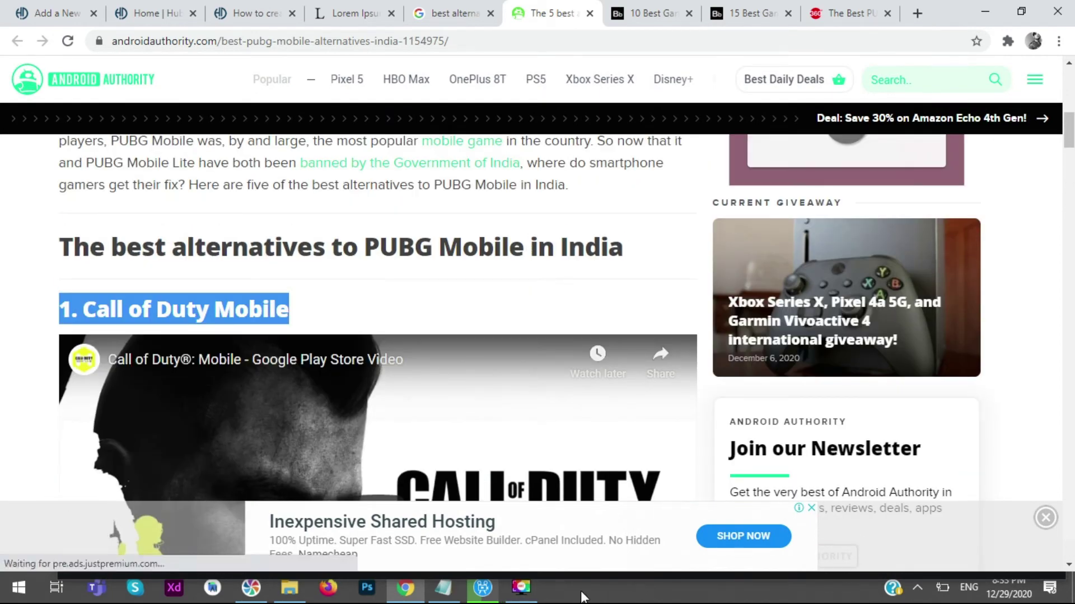
- Switch to the bbb notes in Notepad, review the whole SEO checklist and close the file
click(443, 588)
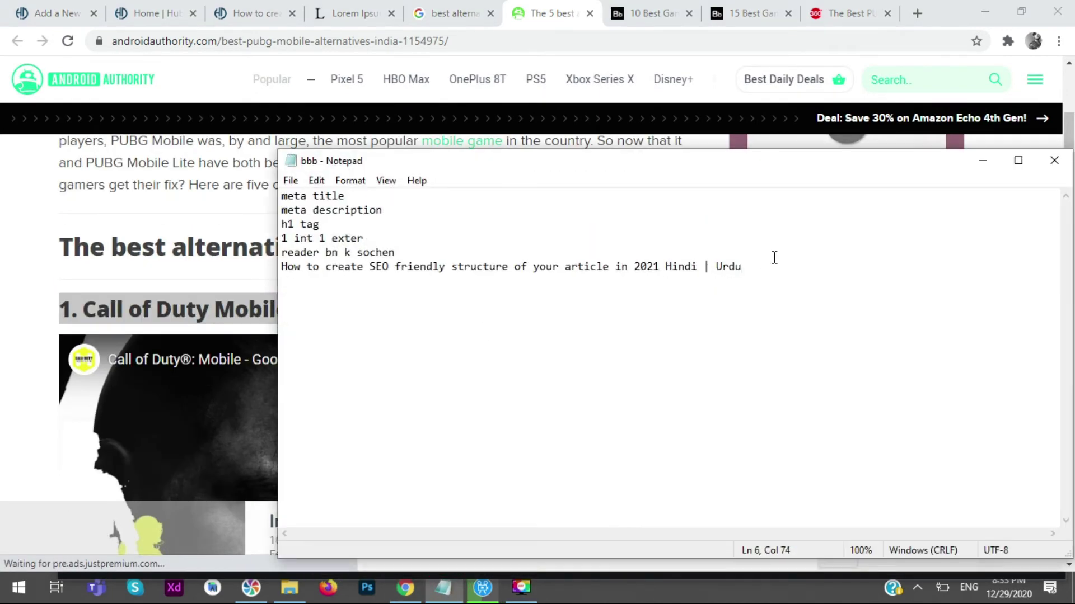
drag(794, 271, 268, 151)
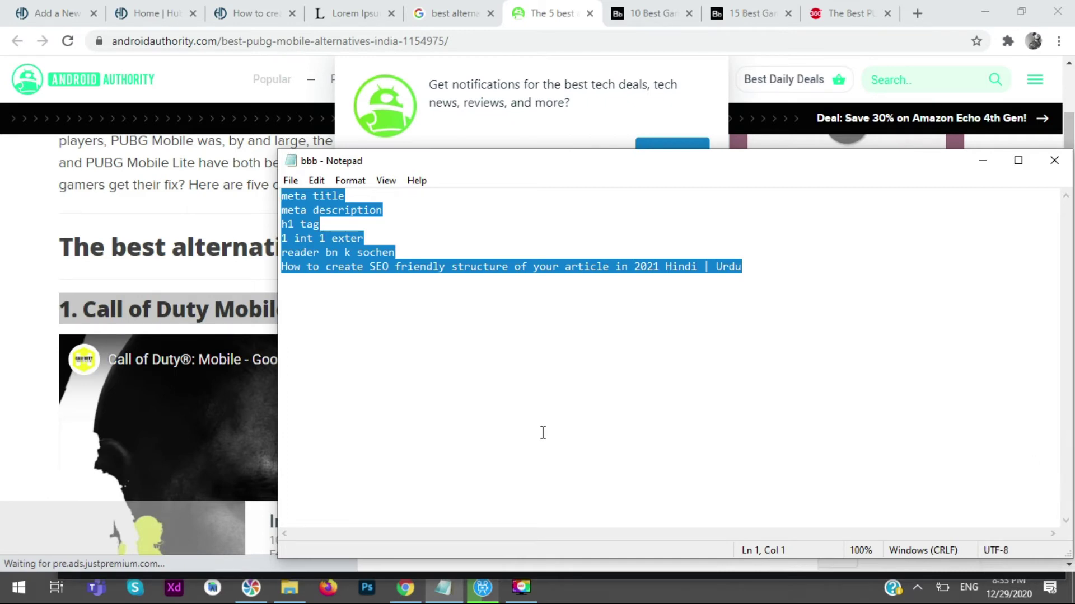
click(436, 335)
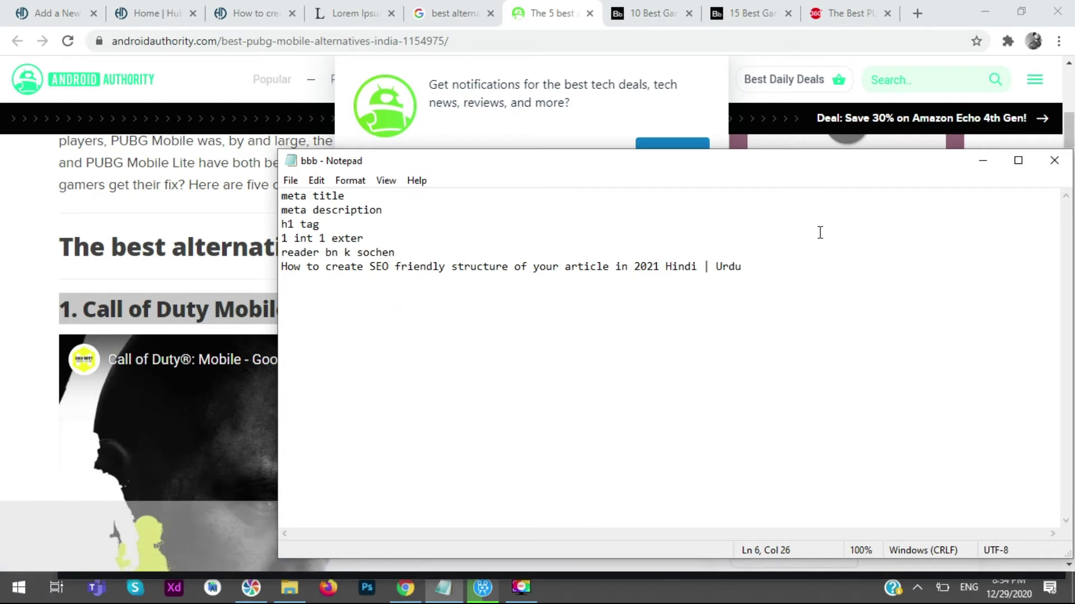
click(1055, 161)
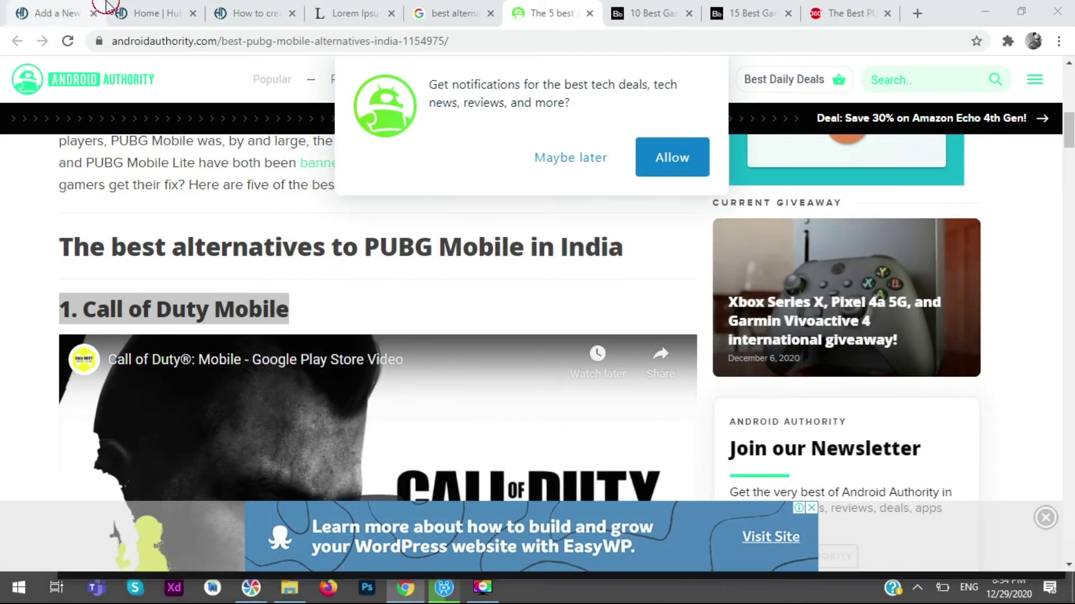
- Return to the WordPress post and review the Google preview, SEO analysis and Cornerstone content section in Yoast SEO Premium
click(79, 13)
scroll(276, 201, down, 20)
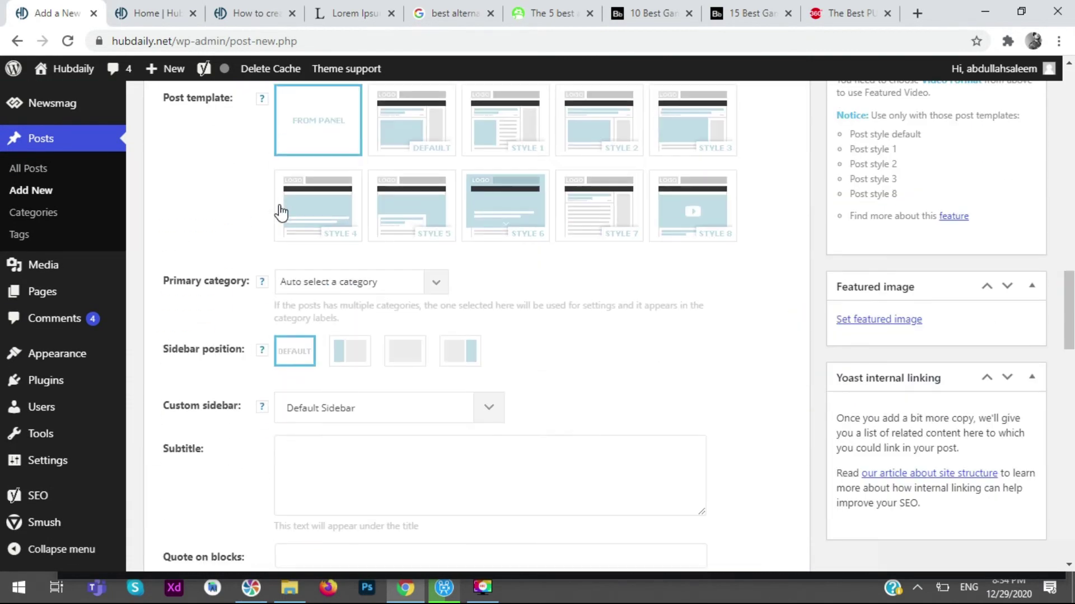
scroll(282, 207, down, 8)
scroll(283, 211, up, 3)
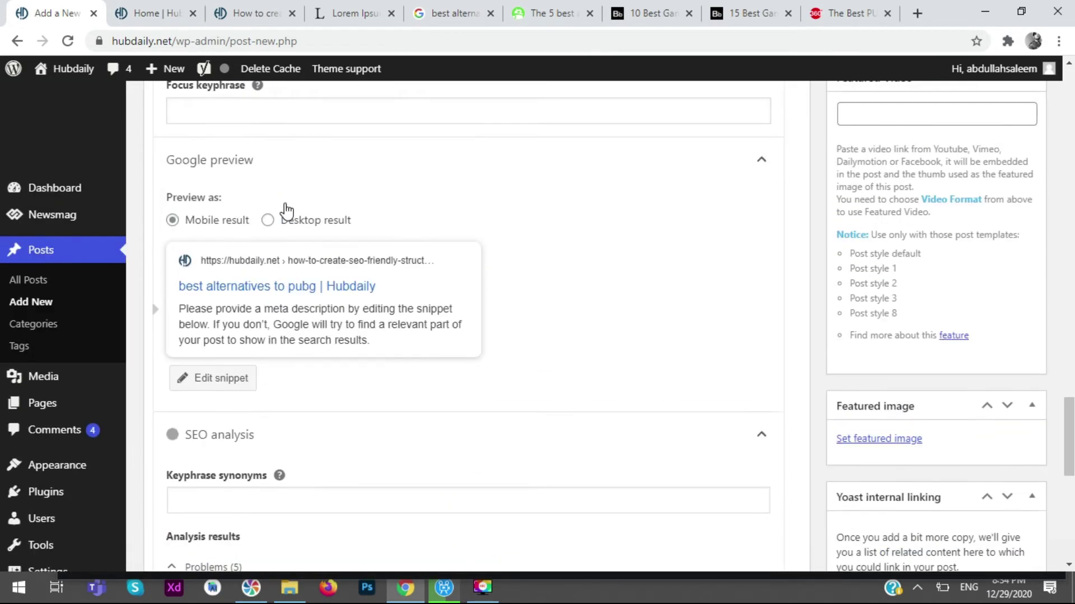
scroll(379, 264, down, 3)
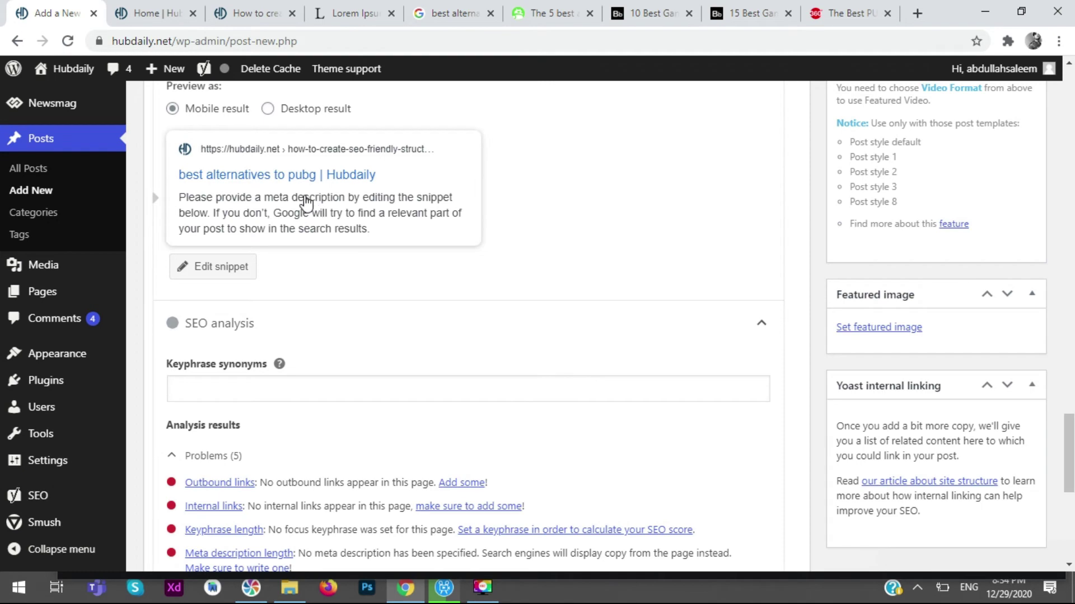
scroll(305, 224, down, 3)
scroll(307, 220, down, 5)
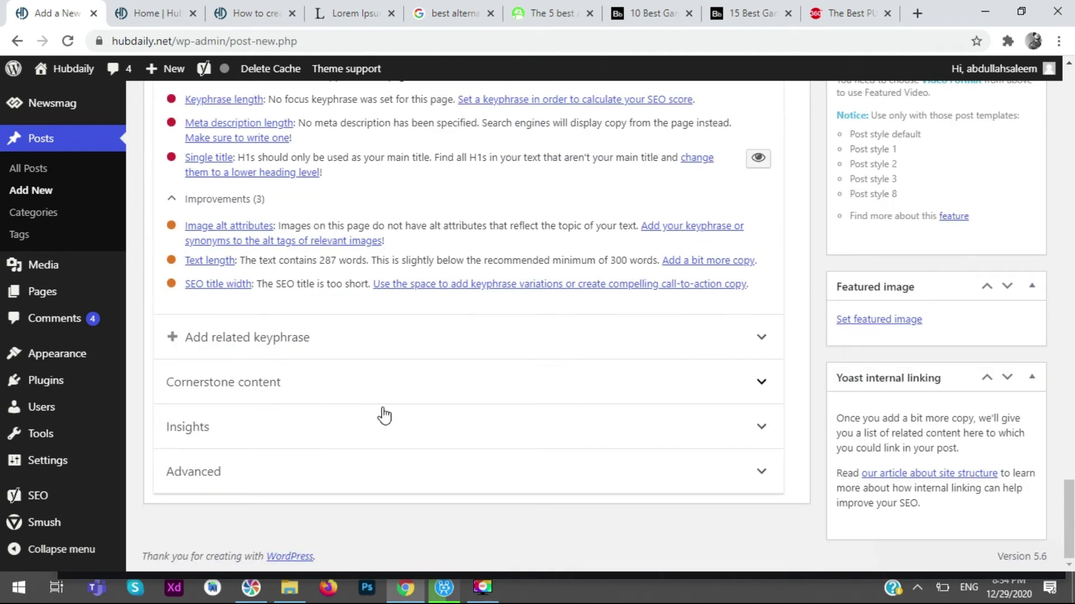
click(764, 382)
scroll(555, 310, up, 12)
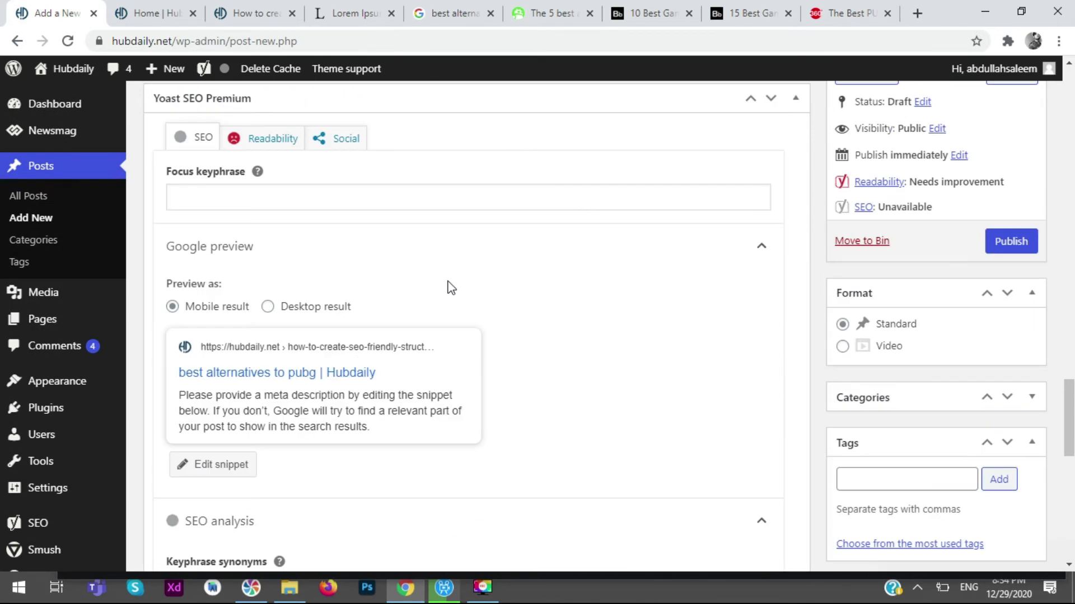
- Examine the Yoast readability analysis of the post and return to the SEO settings with the Google preview
click(264, 137)
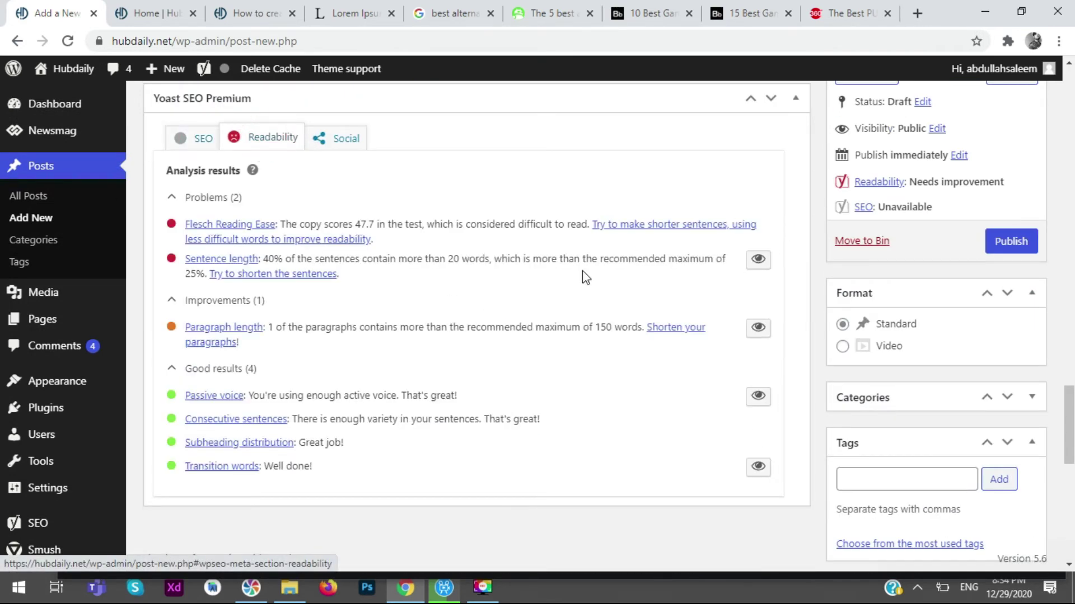
scroll(547, 276, down, 4)
scroll(206, 223, up, 7)
click(202, 295)
scroll(533, 238, down, 4)
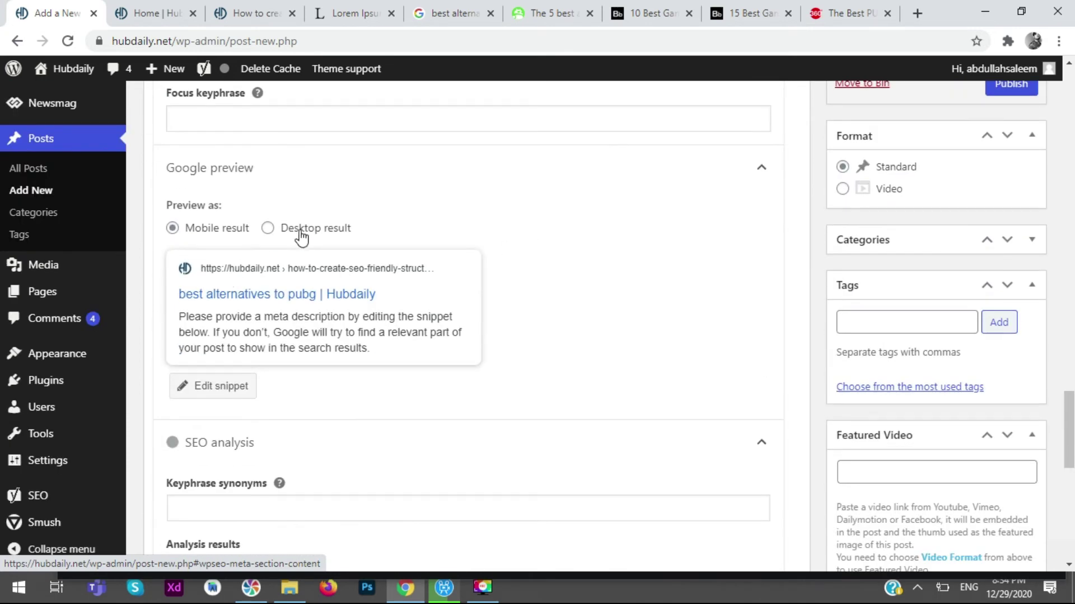
- Switch the Google preview to the desktop result and open the snippet editor to review the SEO title, slug and meta description fields
click(317, 228)
scroll(595, 280, down, 3)
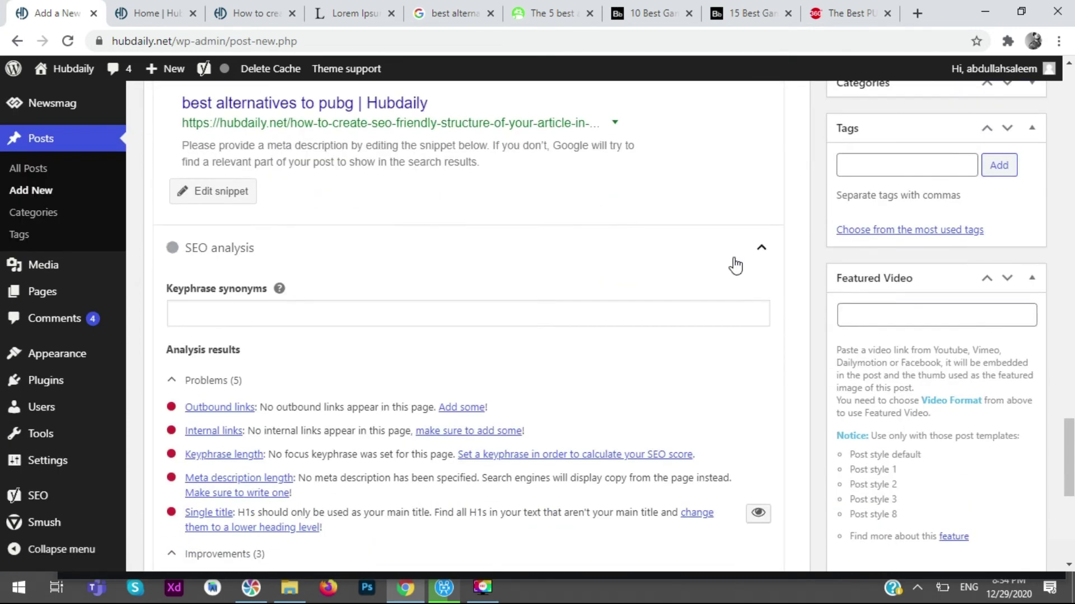
click(492, 314)
scroll(493, 321, down, 4)
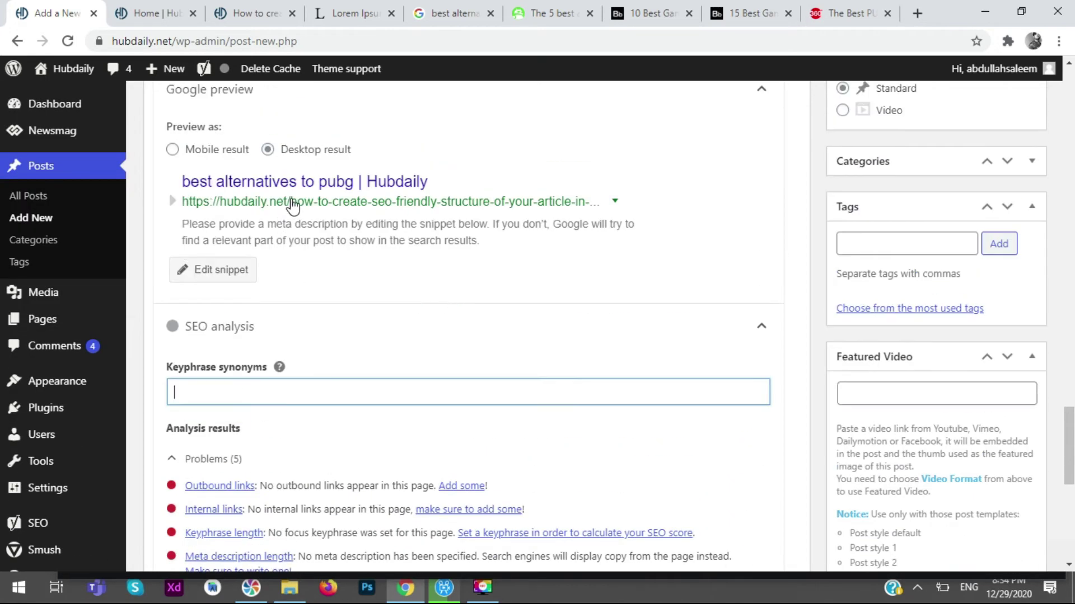
click(206, 269)
scroll(753, 264, down, 2)
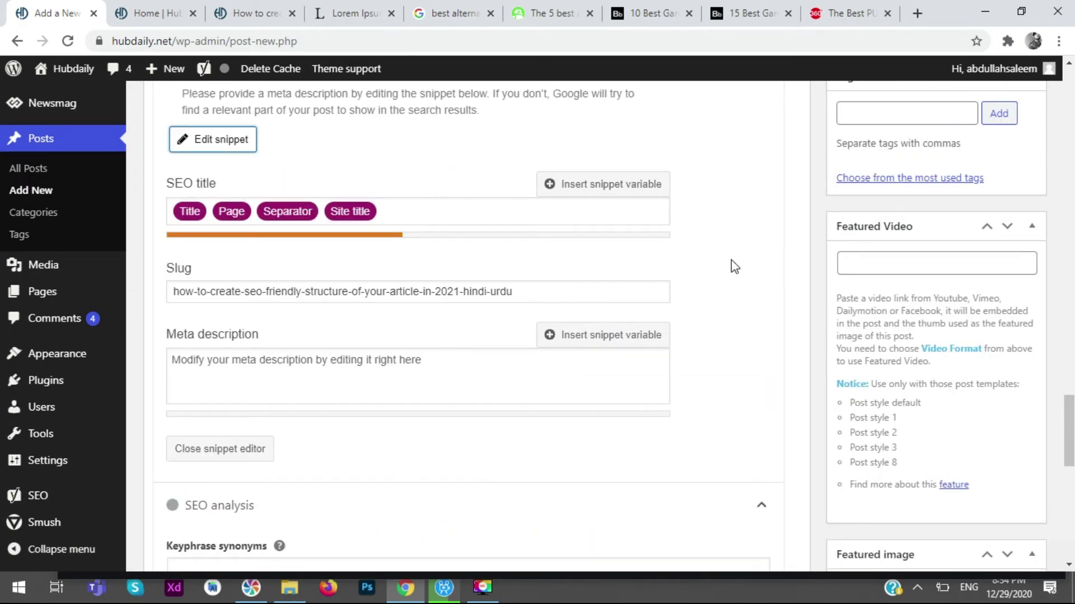
scroll(372, 213, down, 2)
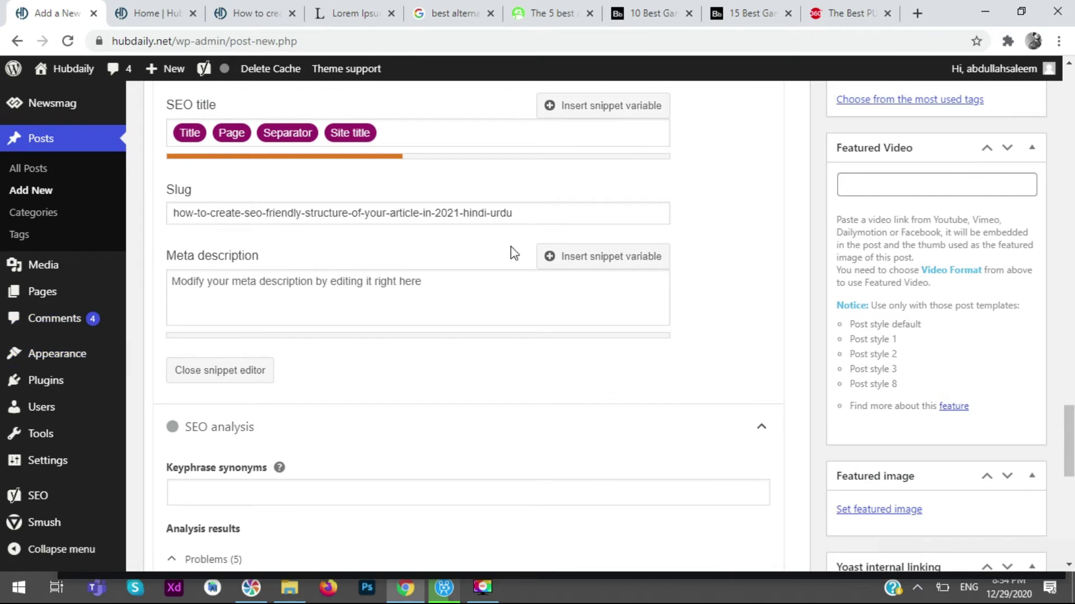
scroll(375, 285, up, 15)
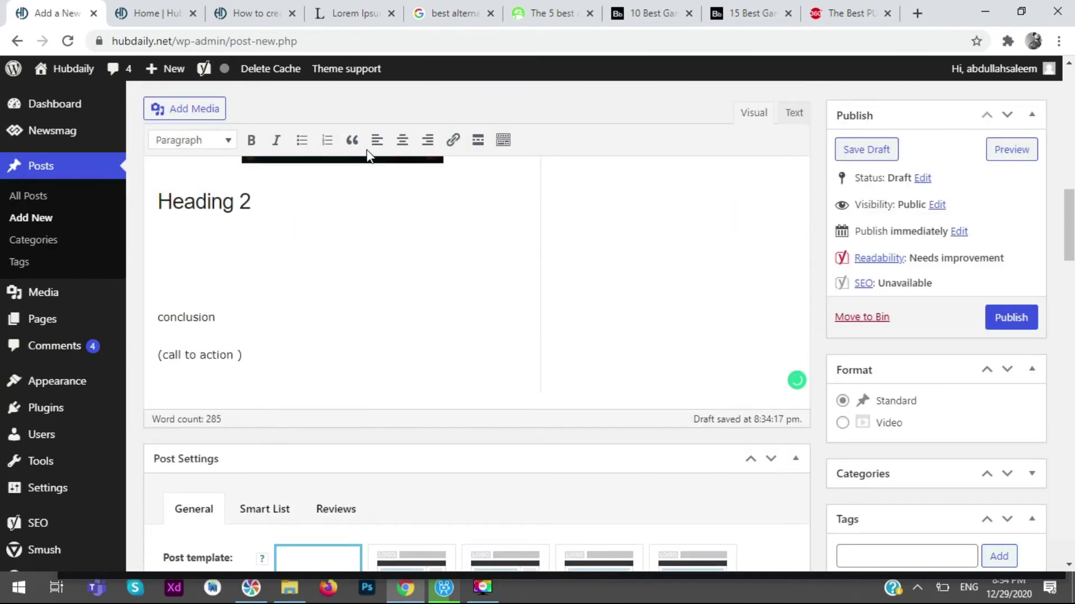
scroll(589, 281, up, 5)
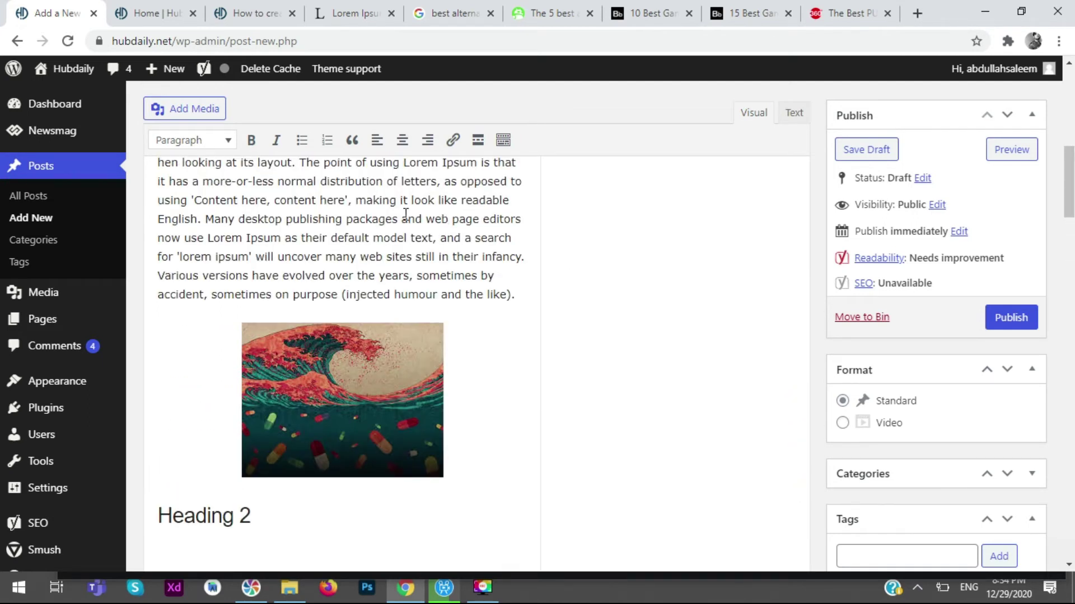
drag(398, 219, 350, 227)
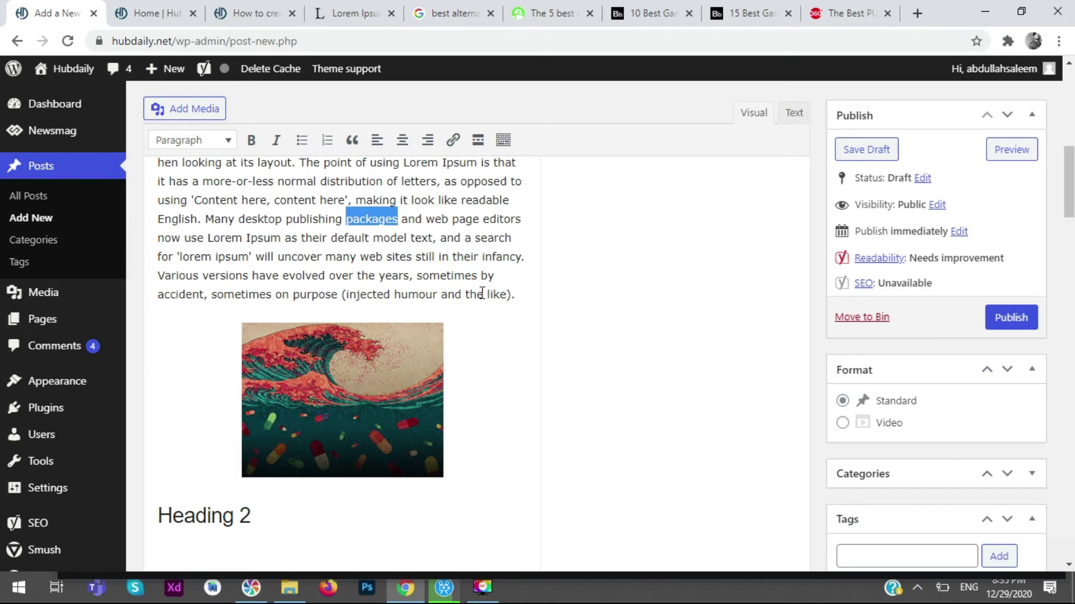
click(452, 140)
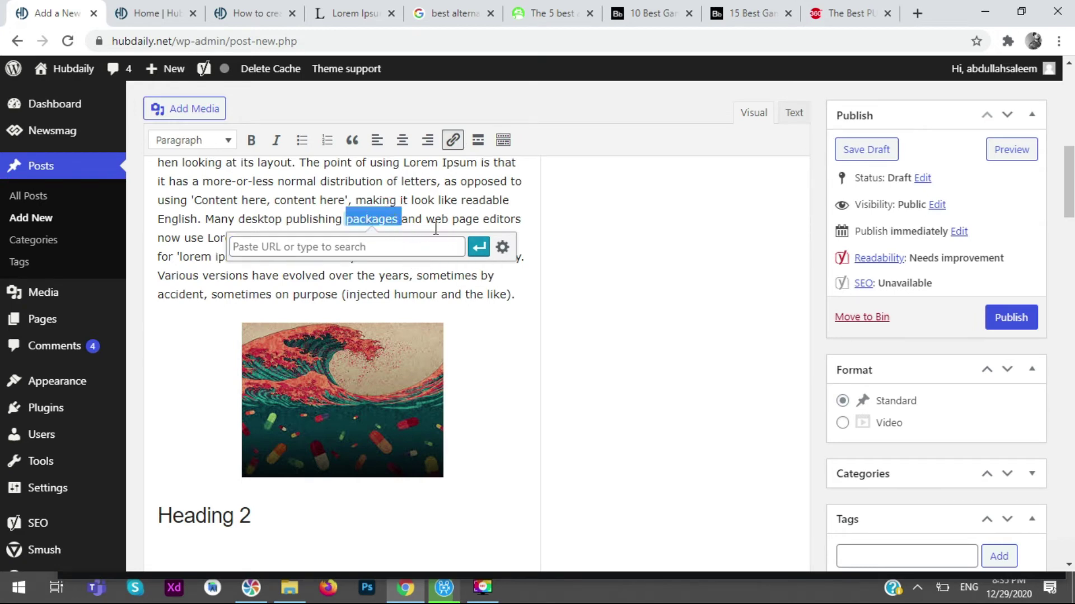
- Copy the post title "best alternatives to pubg" and paste it into the first paragraph after "scrambled it to make"
scroll(669, 266, up, 6)
drag(354, 144, 84, 131)
key(ctrl+c)
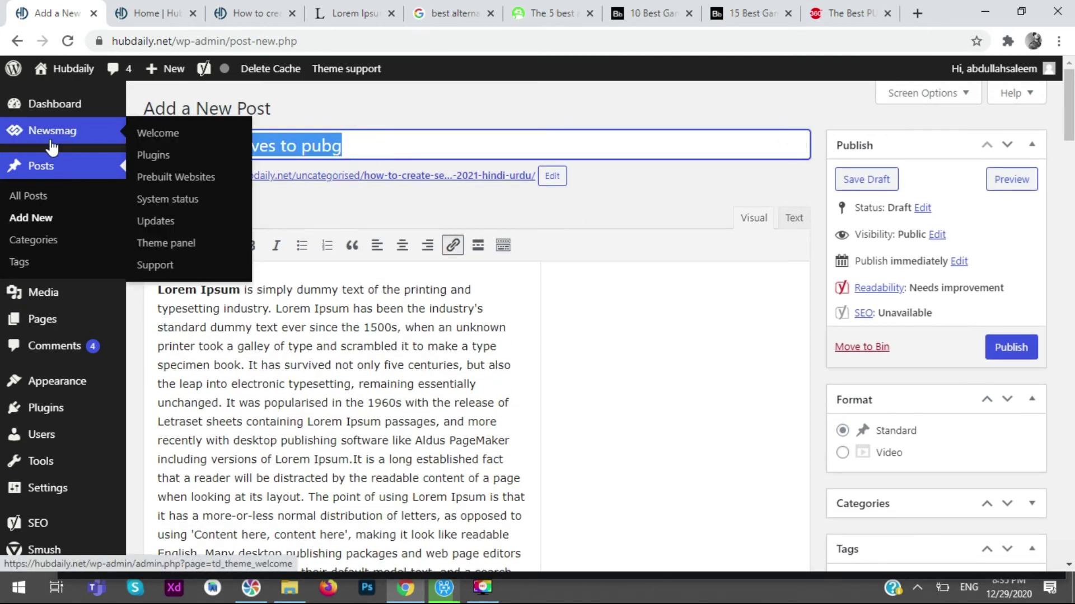
click(459, 344)
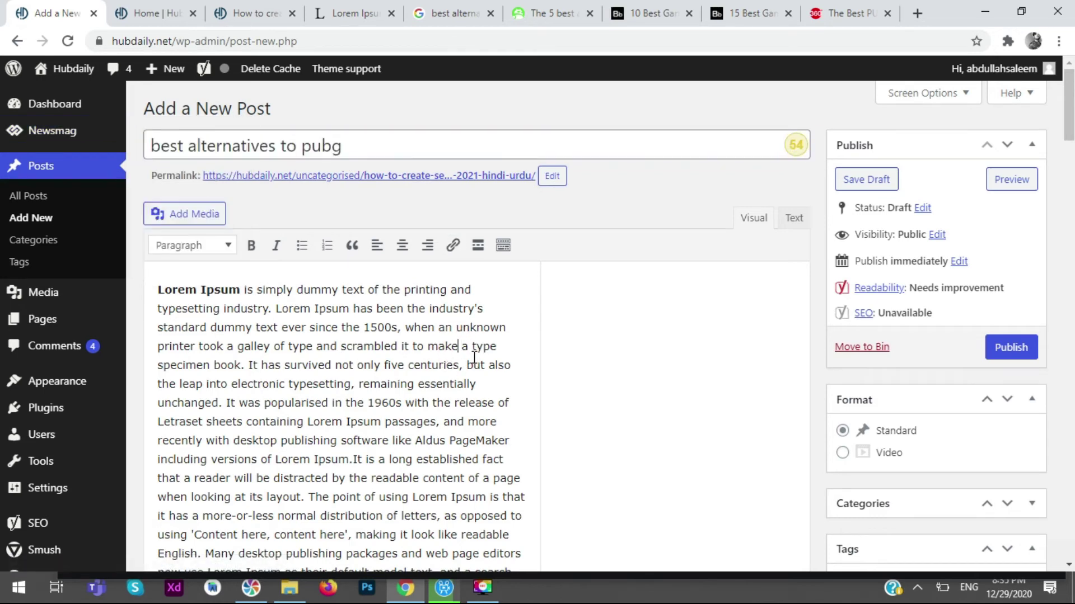
key(ctrl+v)
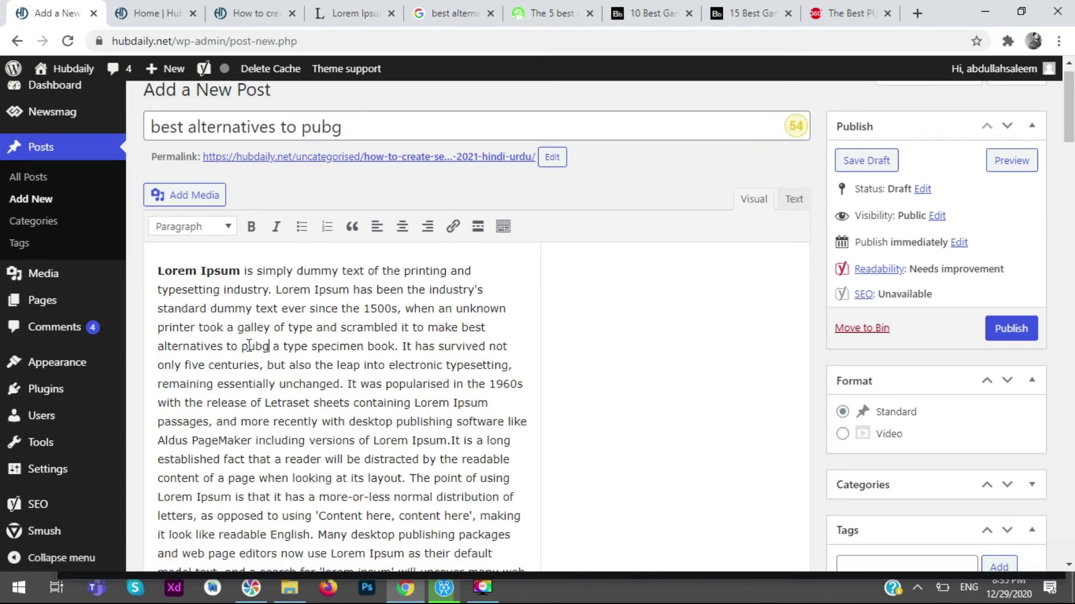
drag(268, 346, 456, 313)
click(453, 226)
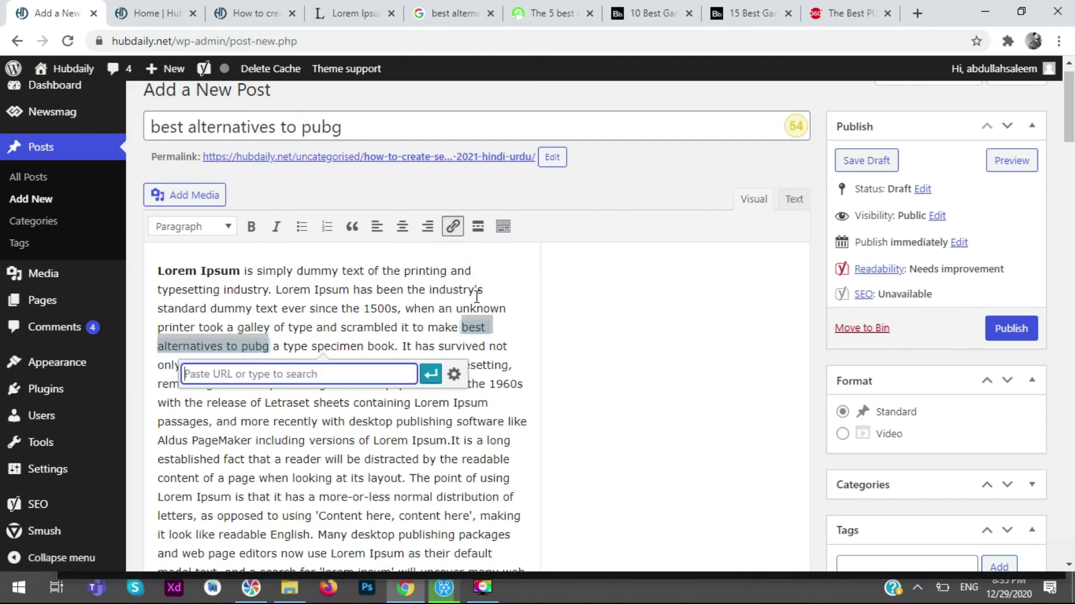
click(336, 367)
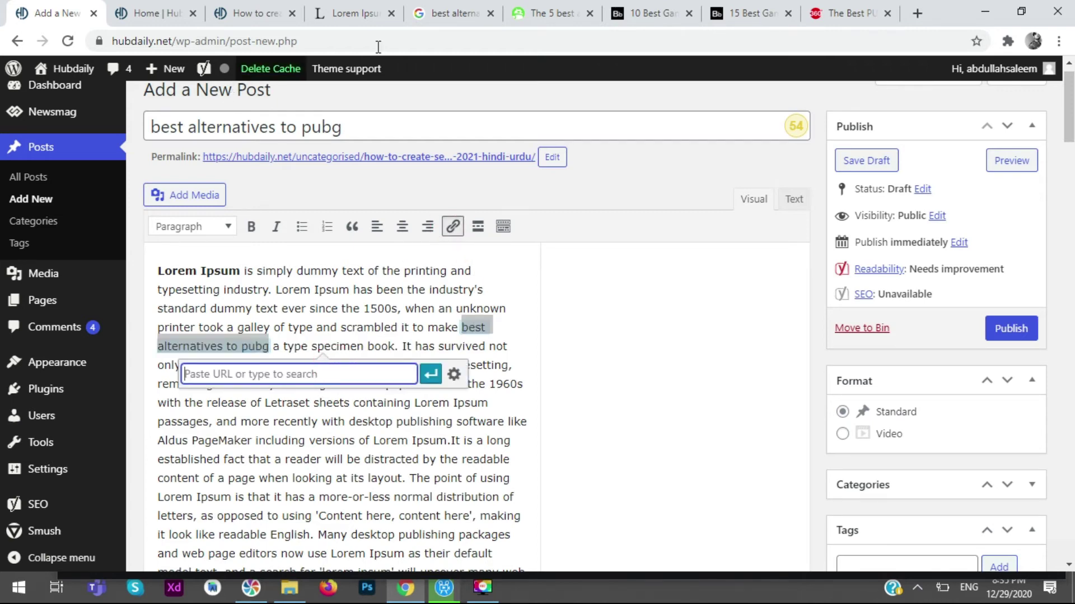
click(274, 11)
click(276, 41)
key(ctrl+c)
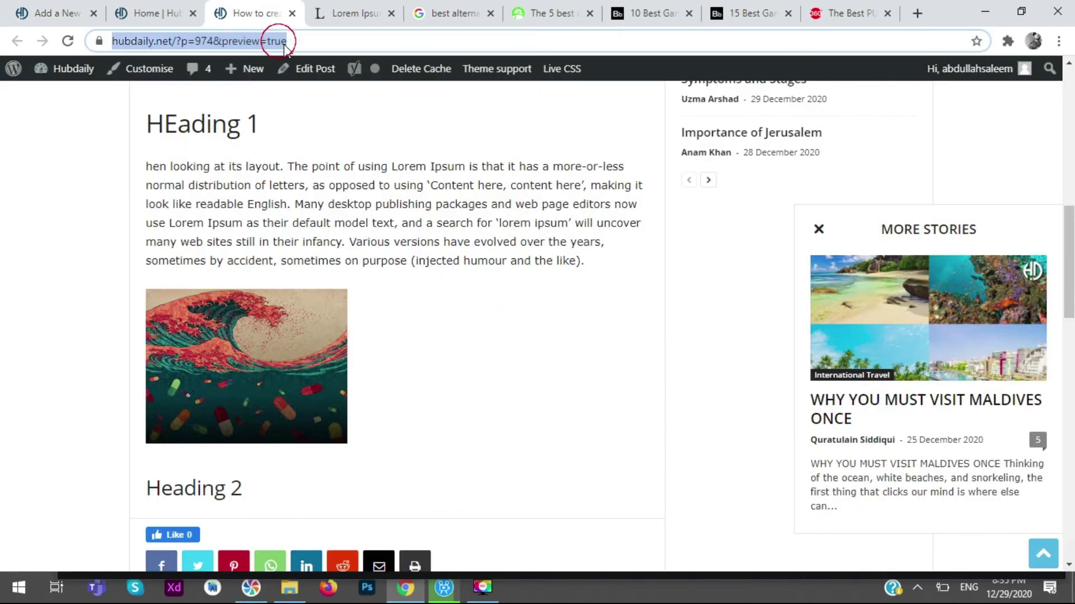
click(62, 11)
click(395, 369)
key(ctrl+v)
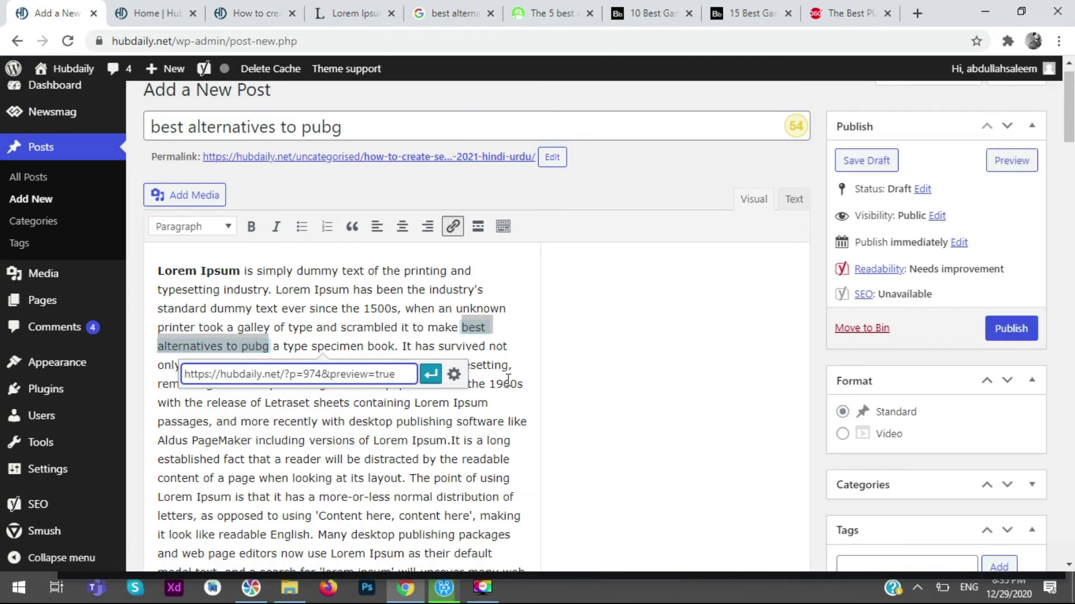
click(431, 374)
click(675, 303)
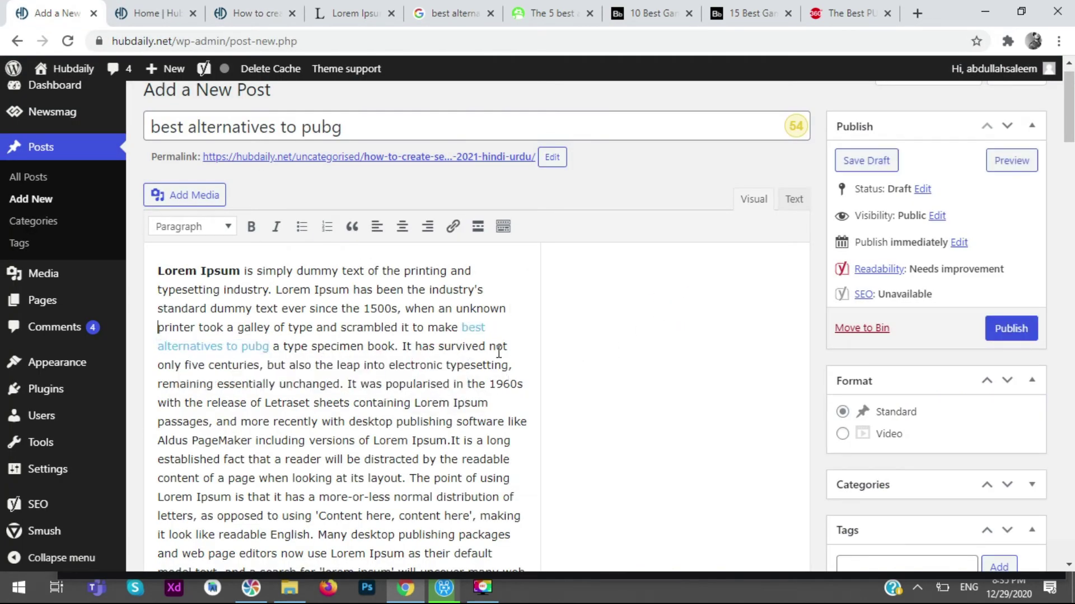
- Check the target of the inserted link and review the Yoast internal linking section of the post
click(472, 328)
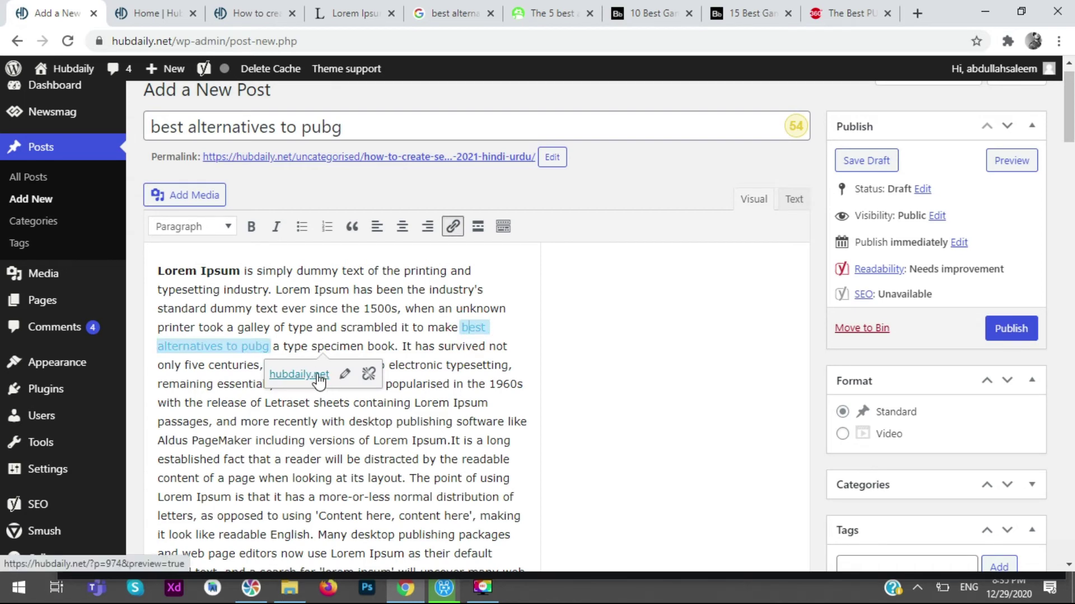
click(641, 331)
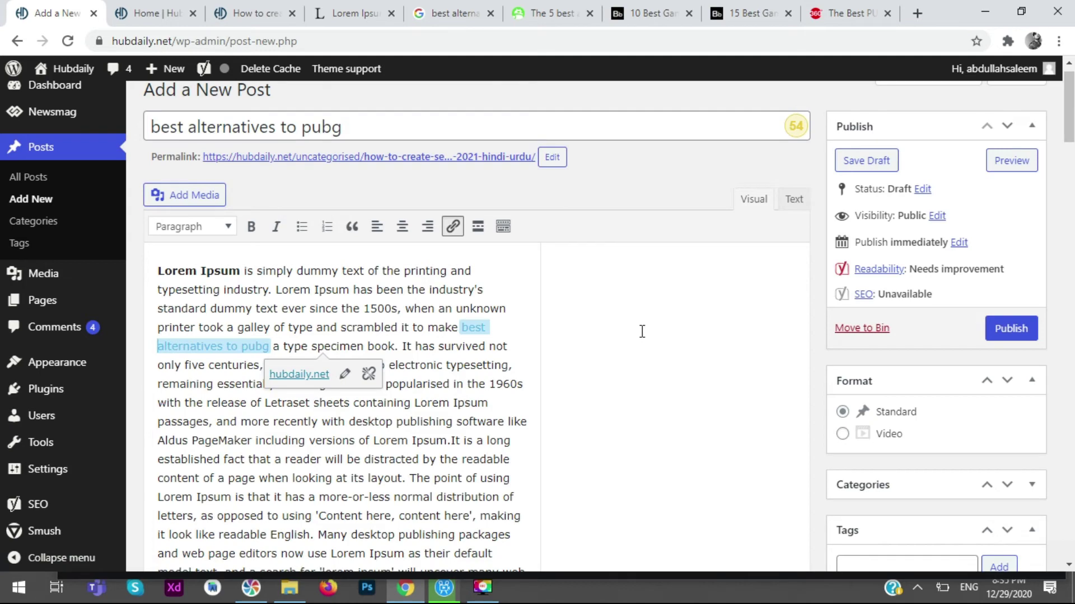
scroll(642, 318, down, 3)
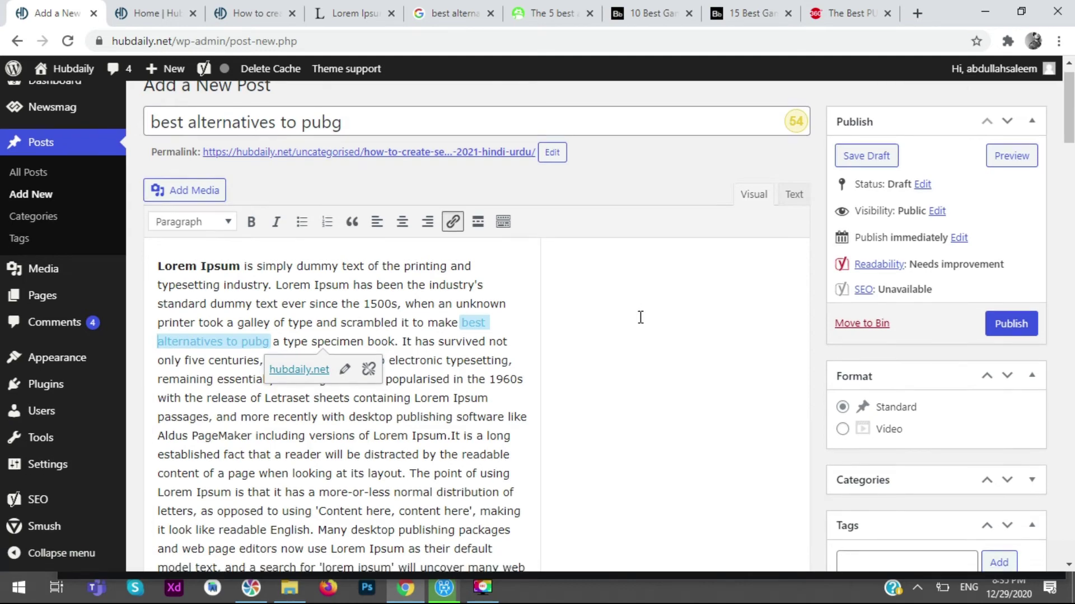
scroll(668, 275, down, 10)
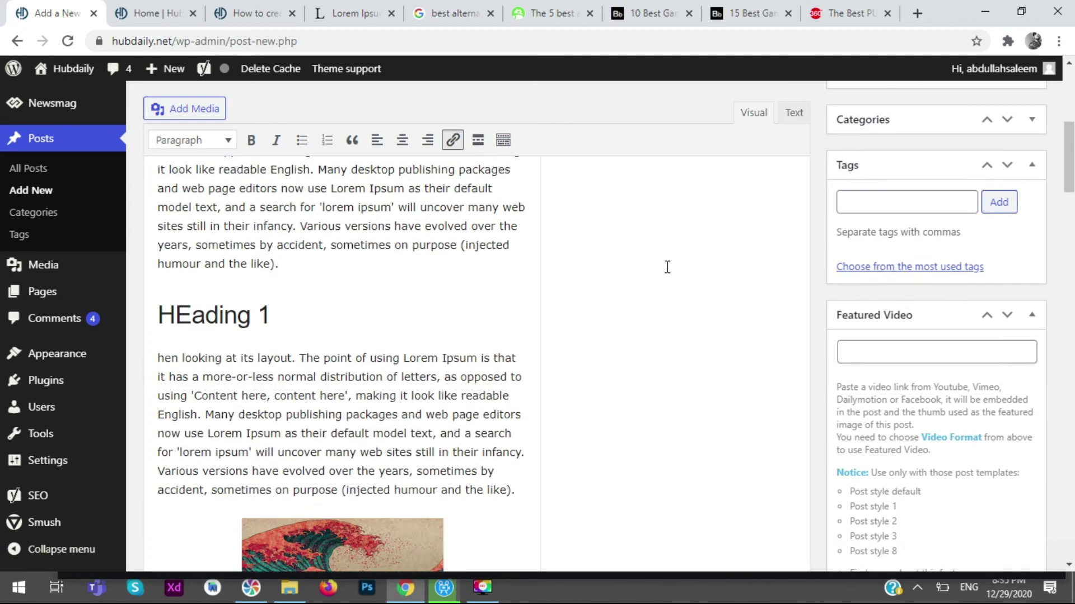
scroll(668, 255, down, 4)
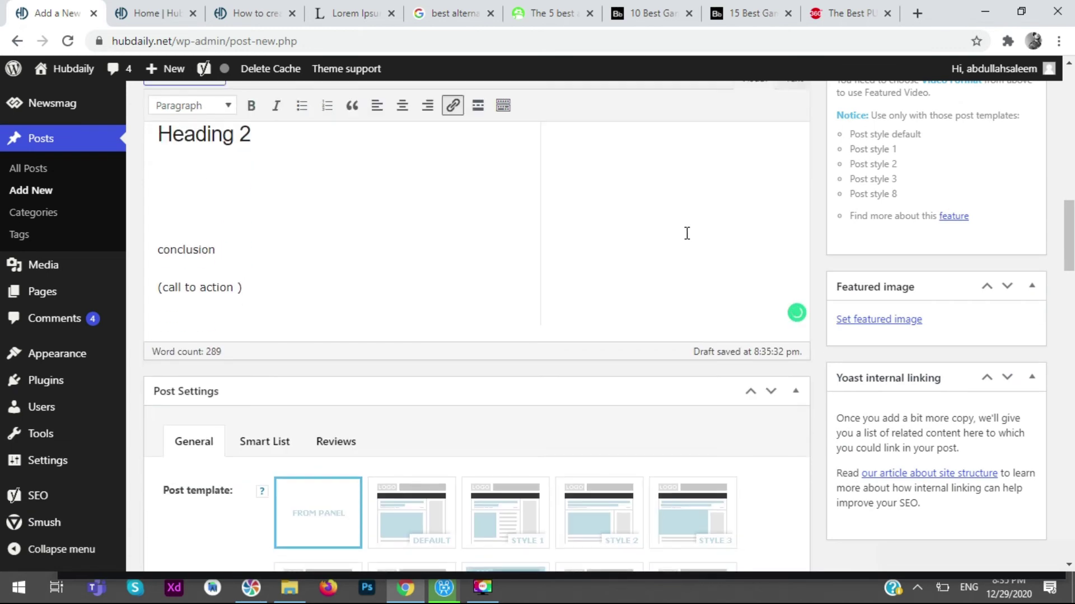
scroll(686, 233, down, 4)
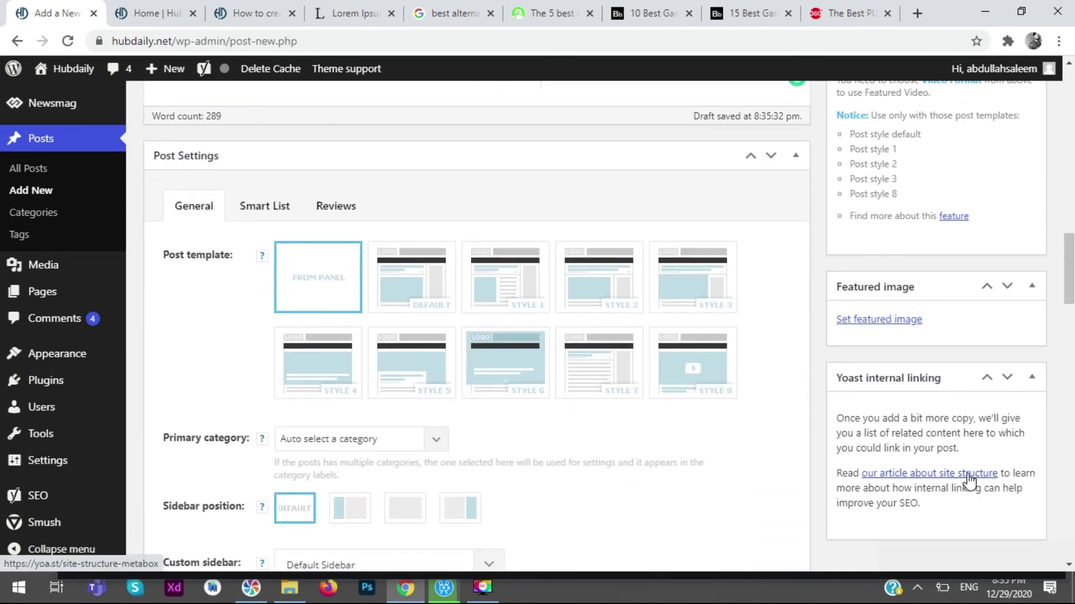
drag(1068, 269, 1067, 295)
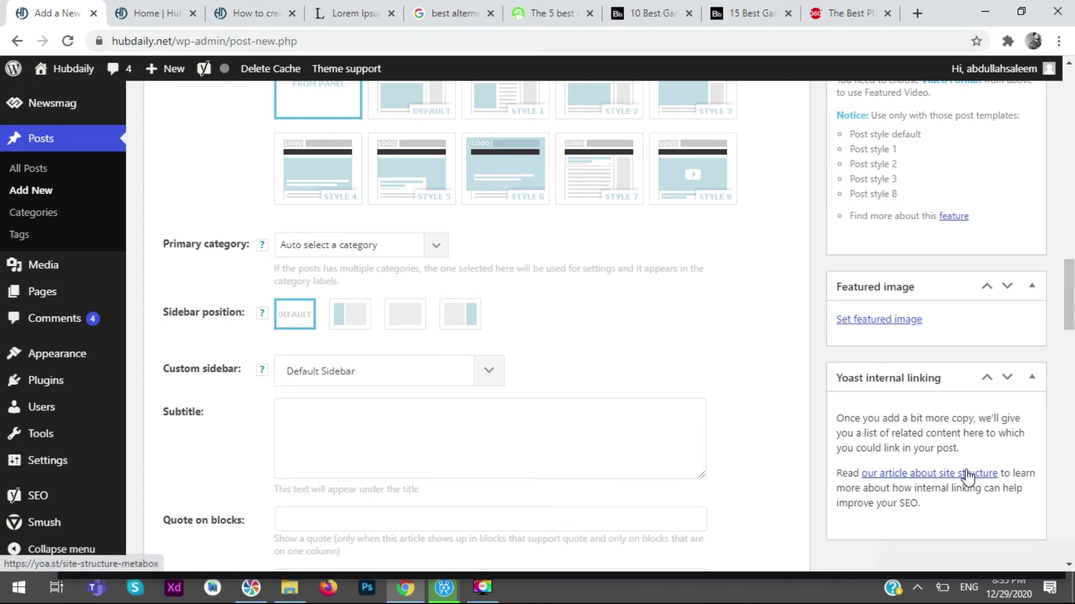
- Bring up the Android Authority article, open a new Notepad file and list "android authority", "intro", "button" and "video" on separate lines
click(649, 13)
click(566, 15)
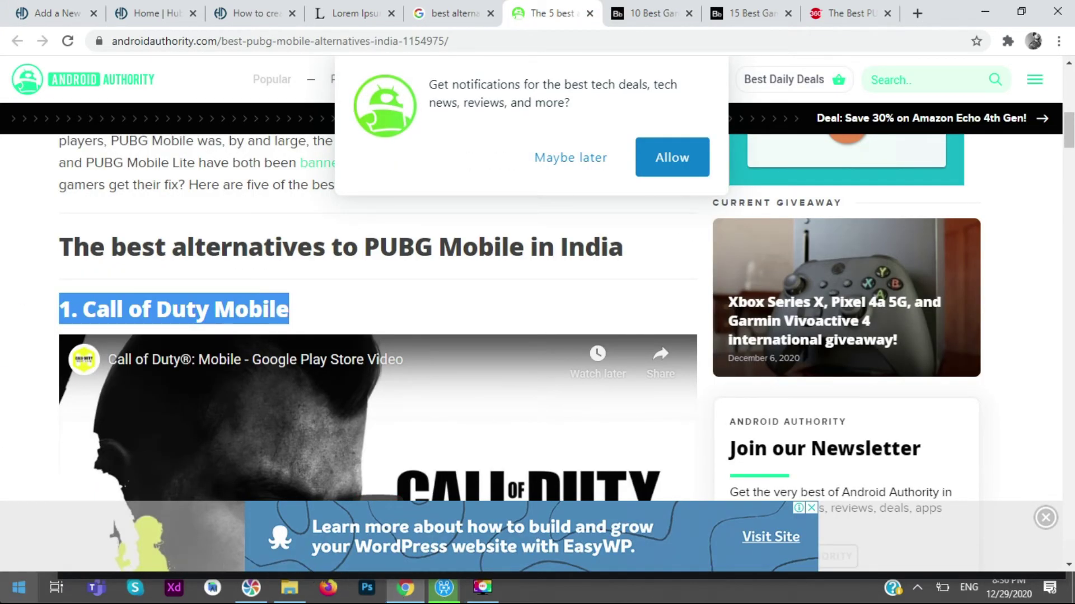
click(19, 587)
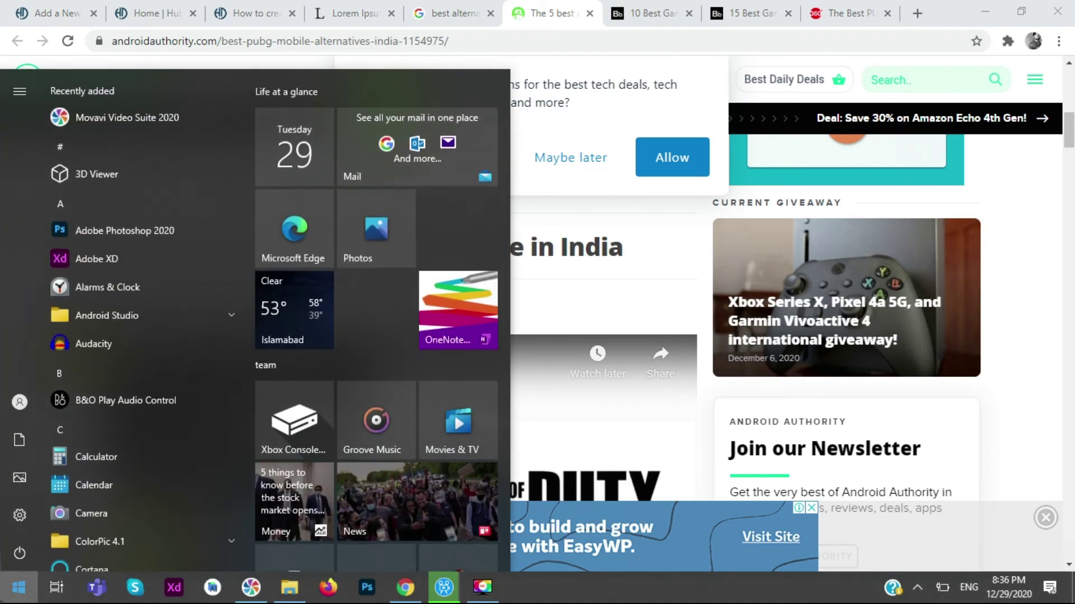
text(text)
key(Return)
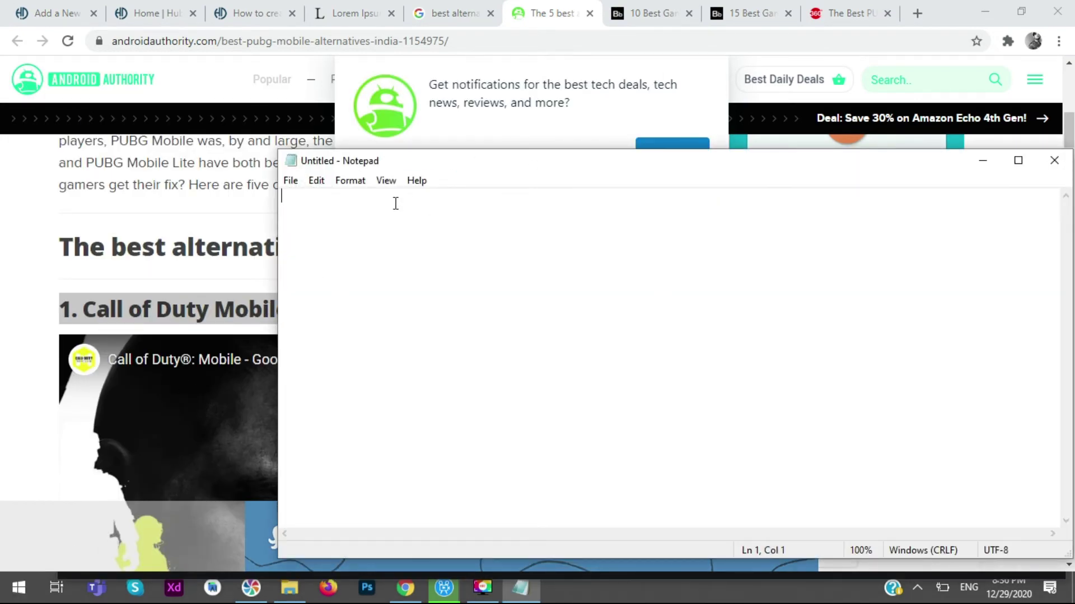
text(an)
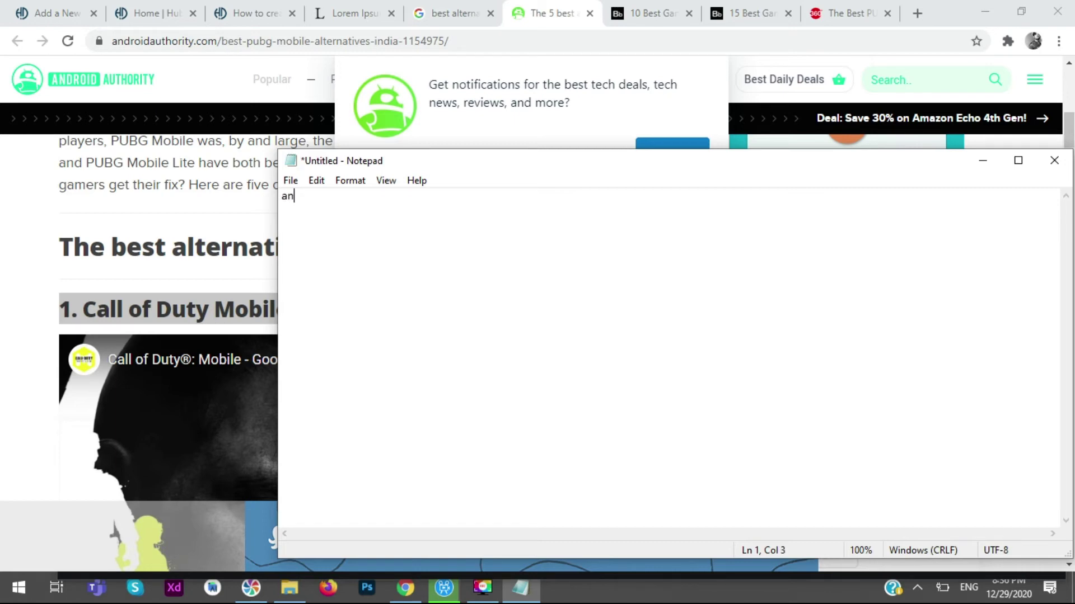
text(droid authority intro button )
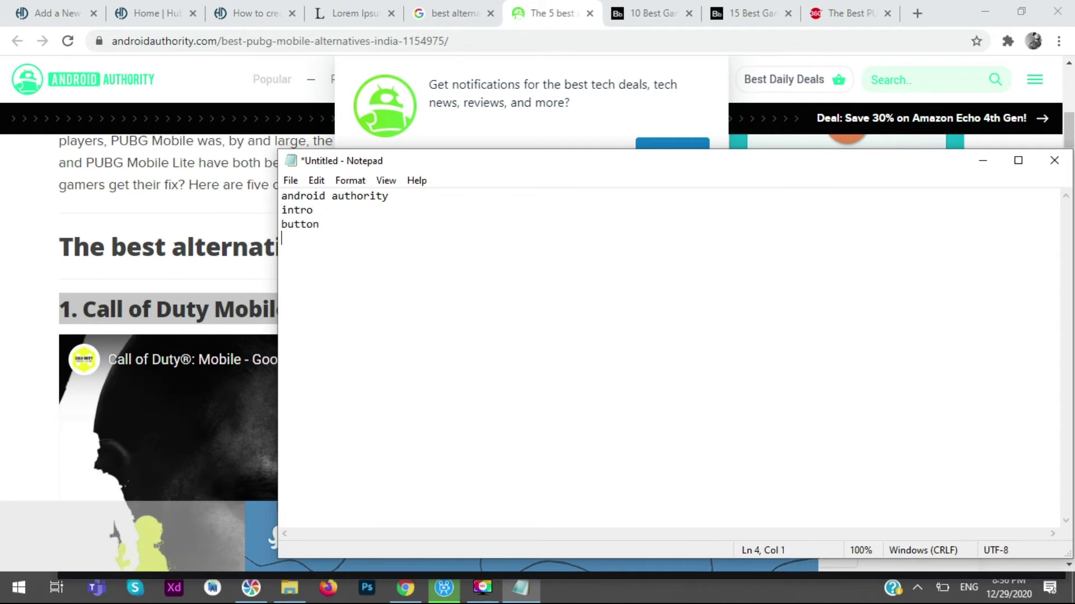
text(video)
- Close the Android Authority article and examine the structure of Beebom's "10 Best Games Like PUBG Mobile on Android and iOS"
click(589, 13)
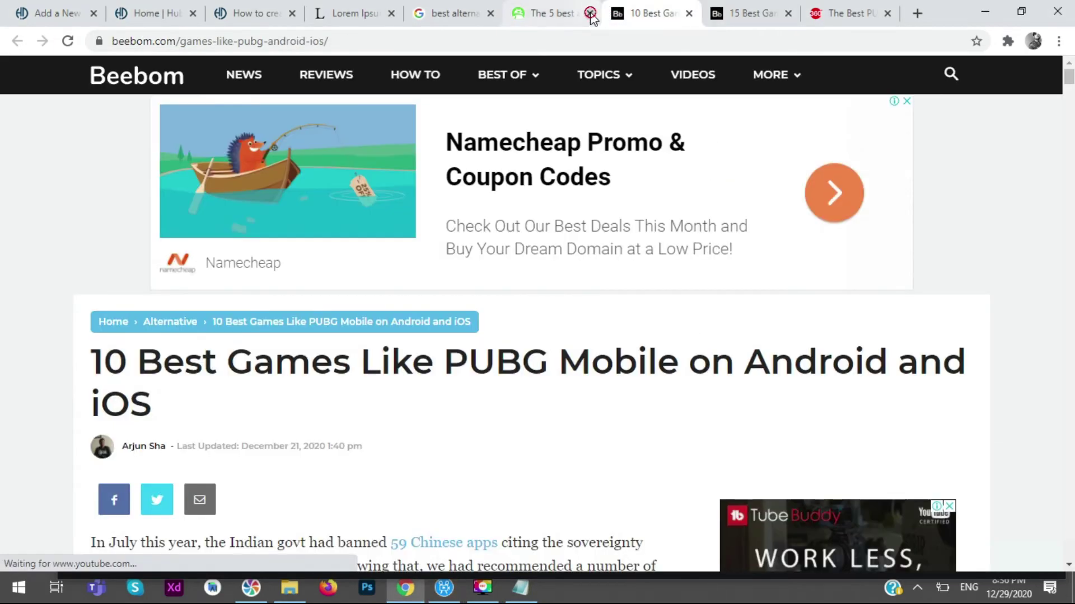
scroll(3, 312, down, 15)
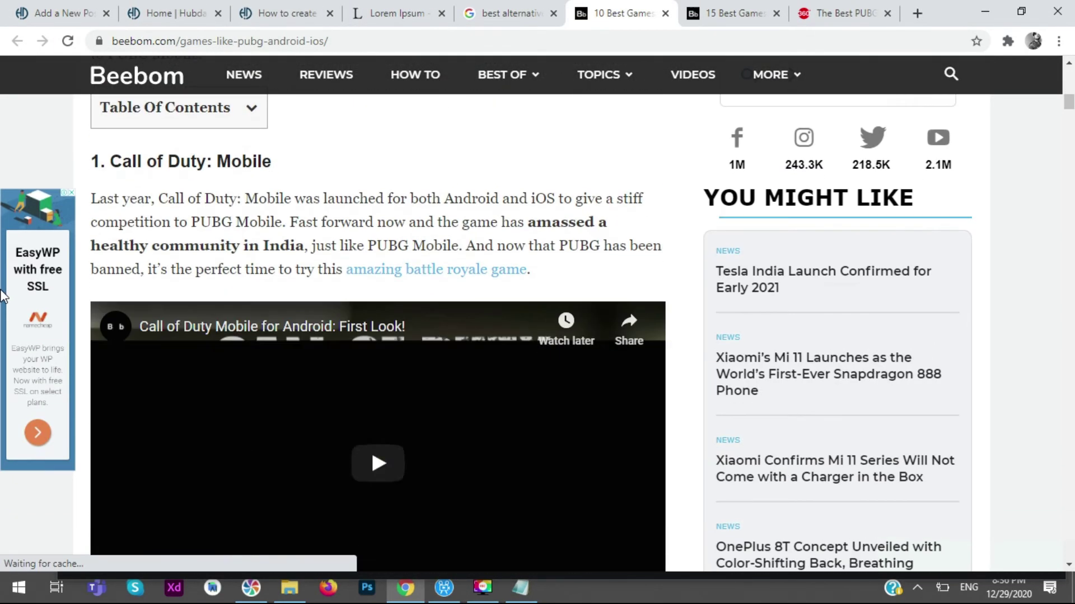
scroll(3, 294, up, 2)
scroll(3, 294, down, 15)
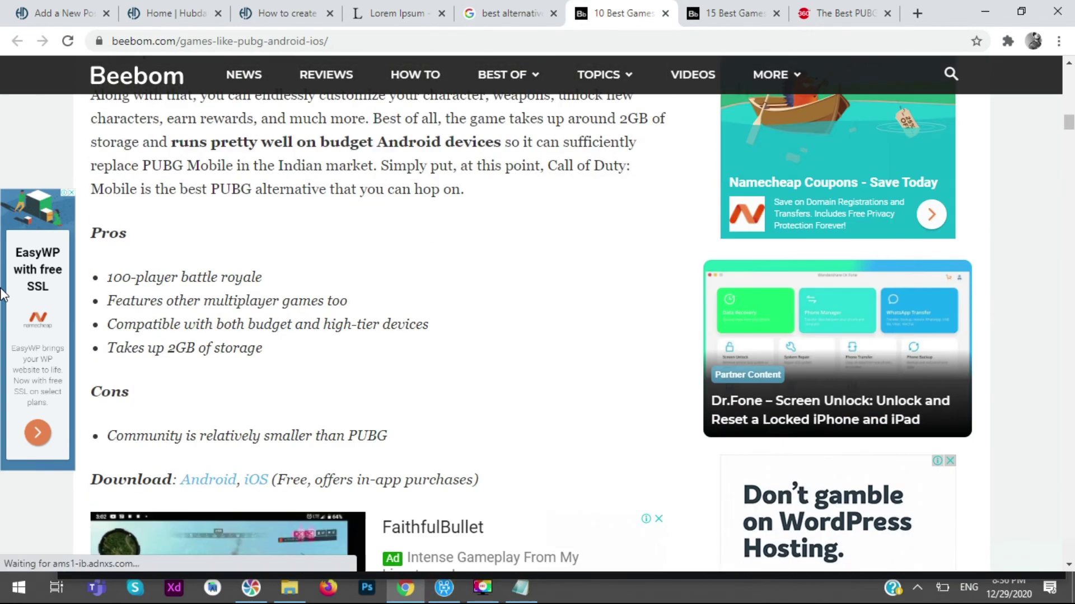
scroll(2, 294, down, 4)
- Switch to the Notepad list, add "pros cons" on a new line and delete the "android authority" text
click(520, 588)
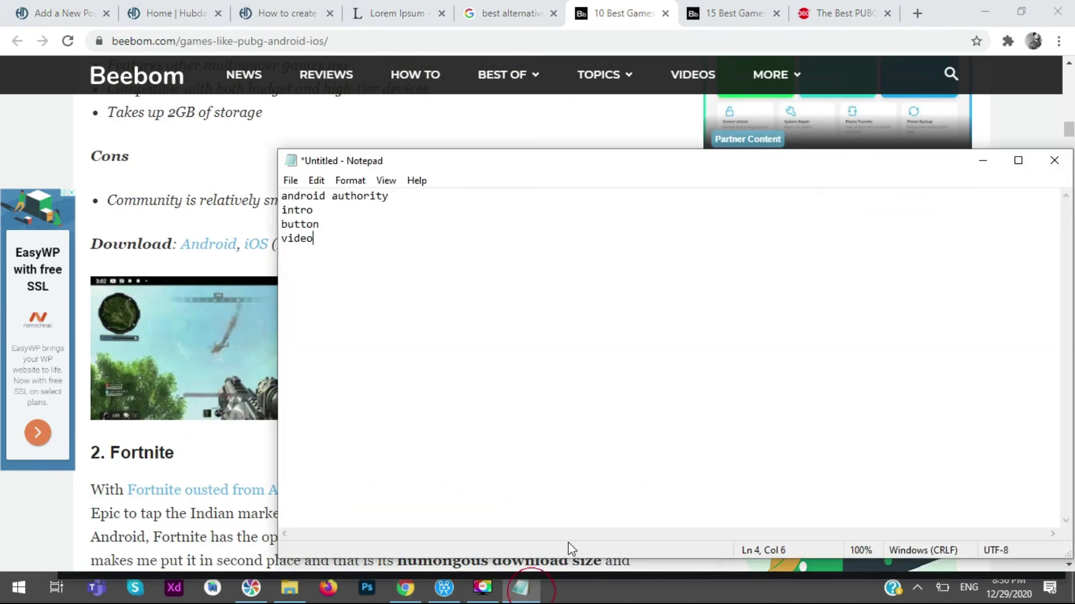
key(Return)
text(pr)
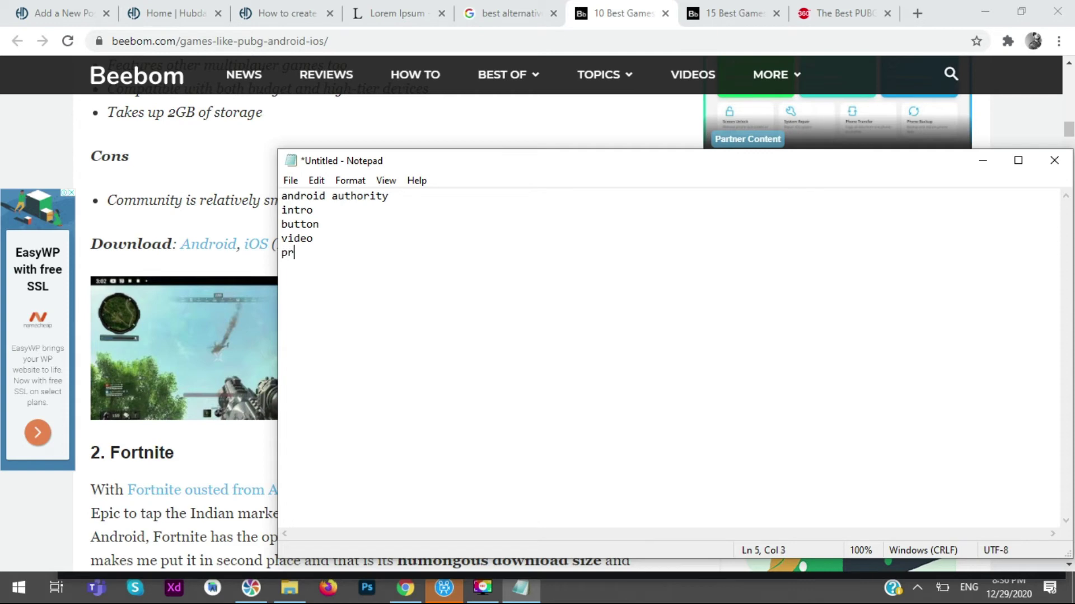
text(os cons)
drag(395, 197, 253, 185)
key(BackSpace)
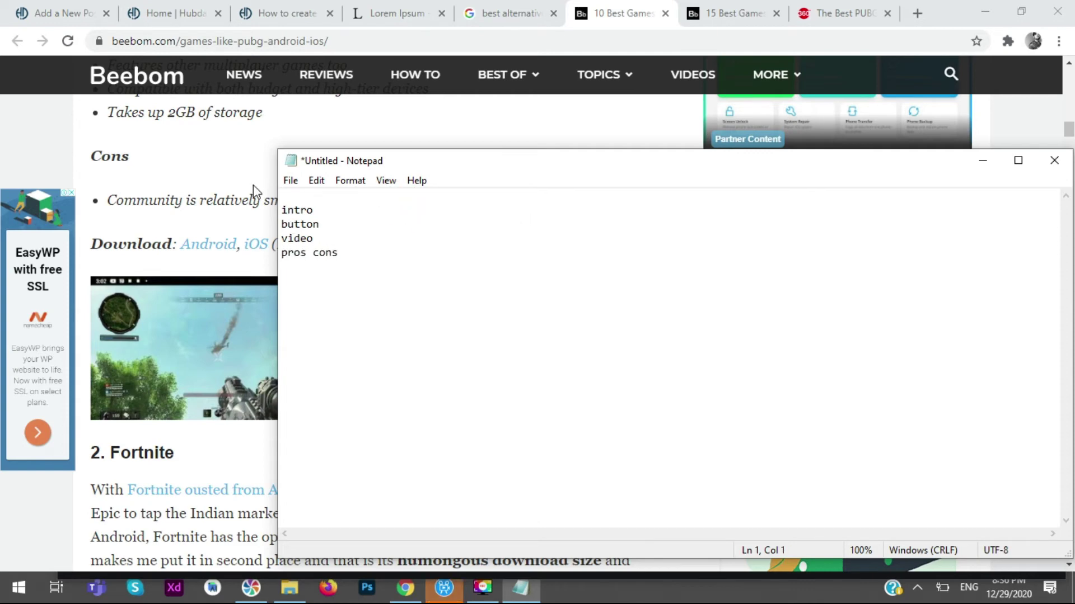
- Page through the Gadgets360 web story "The Best PUBG Alternatives Out There" to examine its structure
click(722, 11)
click(840, 13)
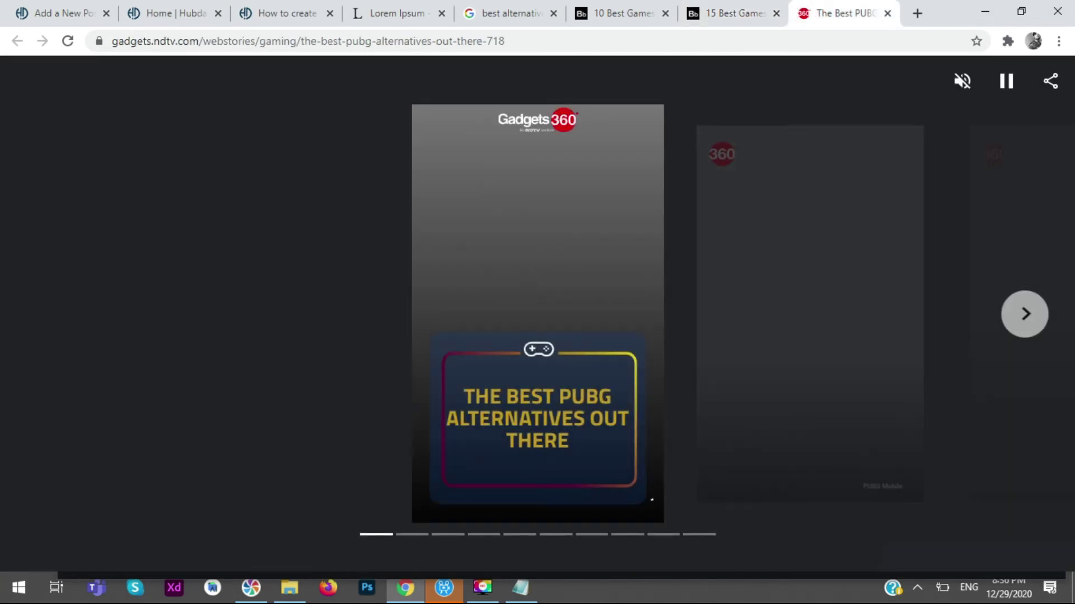
click(1022, 313)
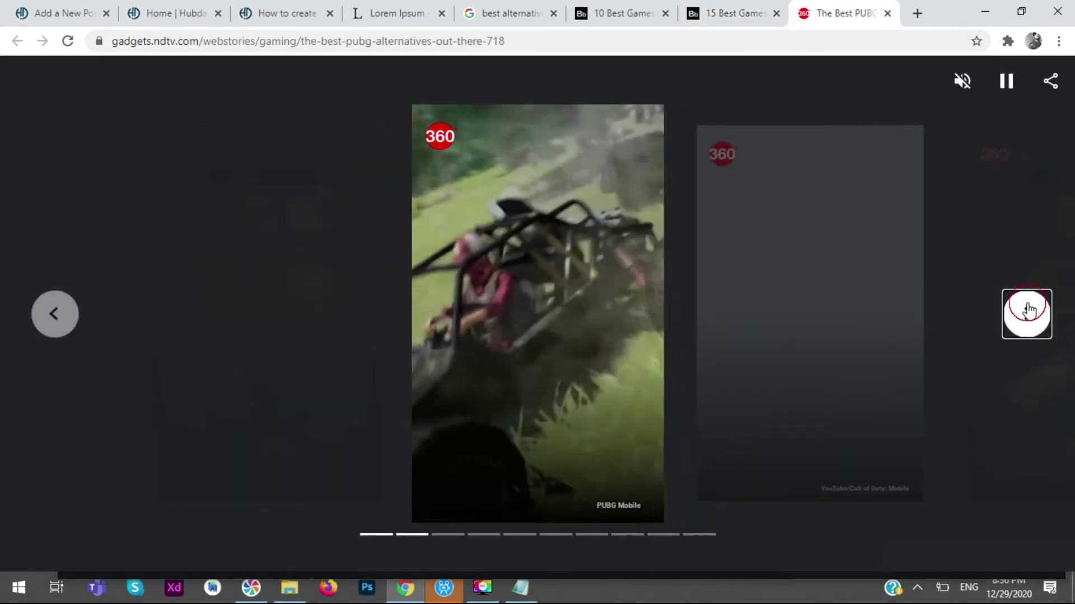
click(1022, 313)
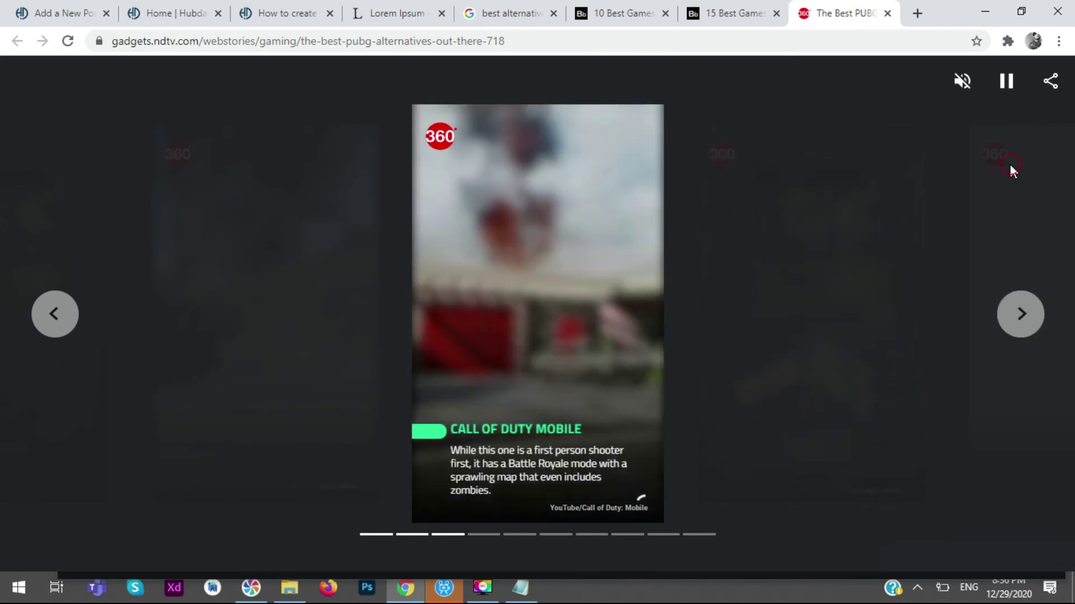
click(1041, 321)
click(1021, 314)
click(1023, 314)
click(1024, 314)
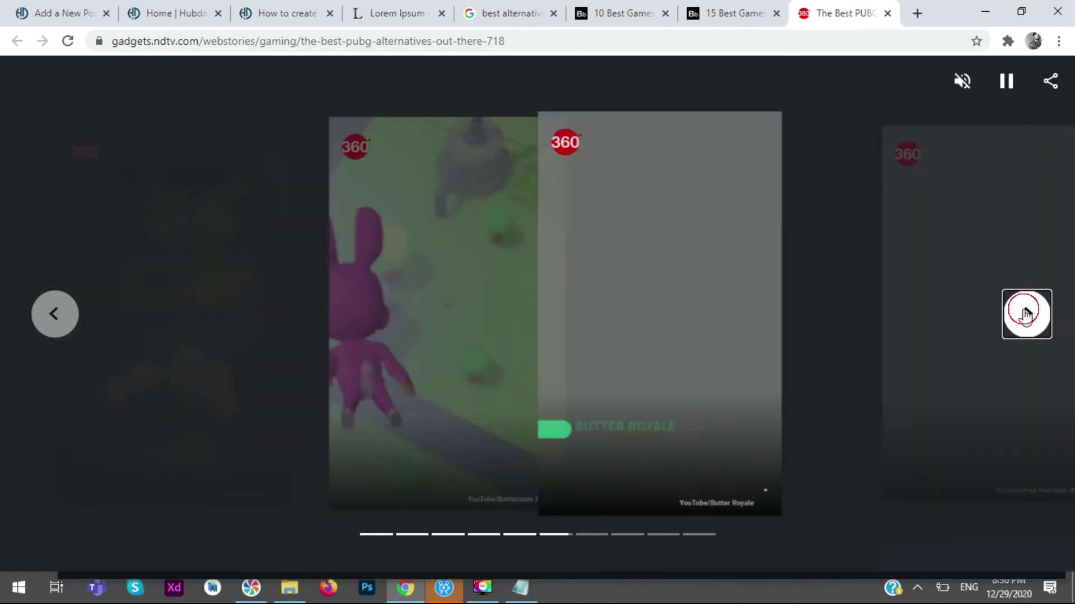
click(1026, 316)
click(1022, 315)
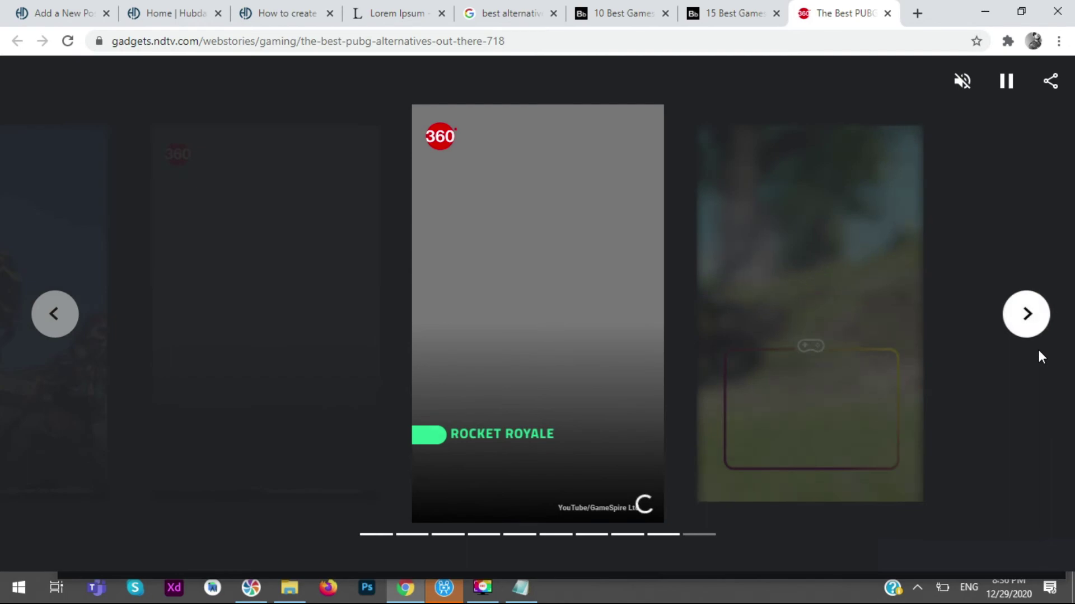
- Return to Beebom's "15 Best Games" article, bring up the Notepad list over it and review the elements from "intro" to "pros cons"
click(722, 12)
click(621, 12)
click(710, 8)
click(520, 588)
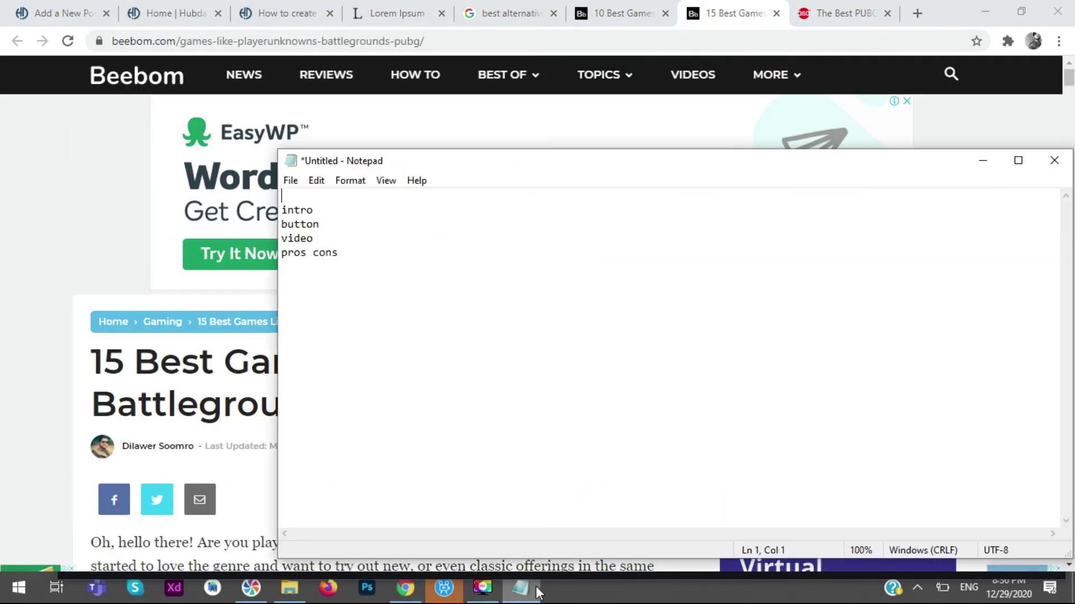
drag(354, 249, 285, 210)
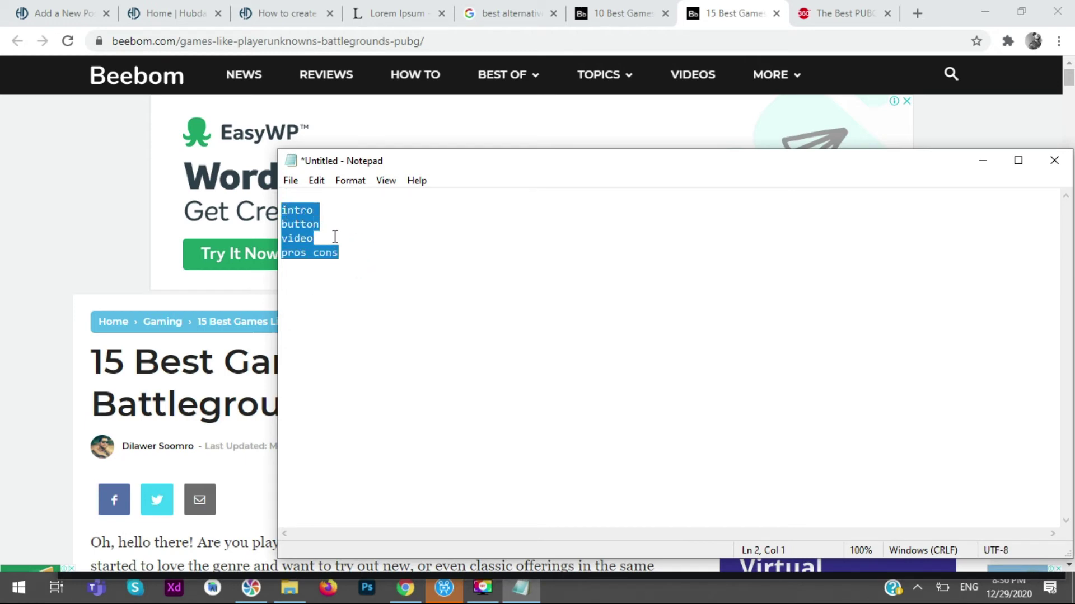
click(347, 212)
drag(338, 235, 278, 210)
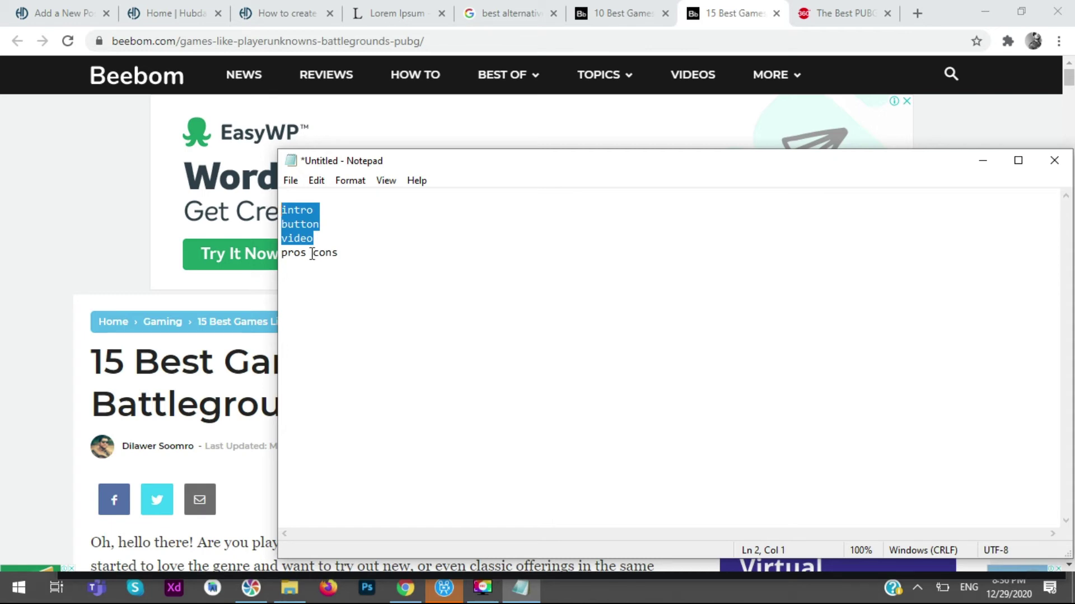